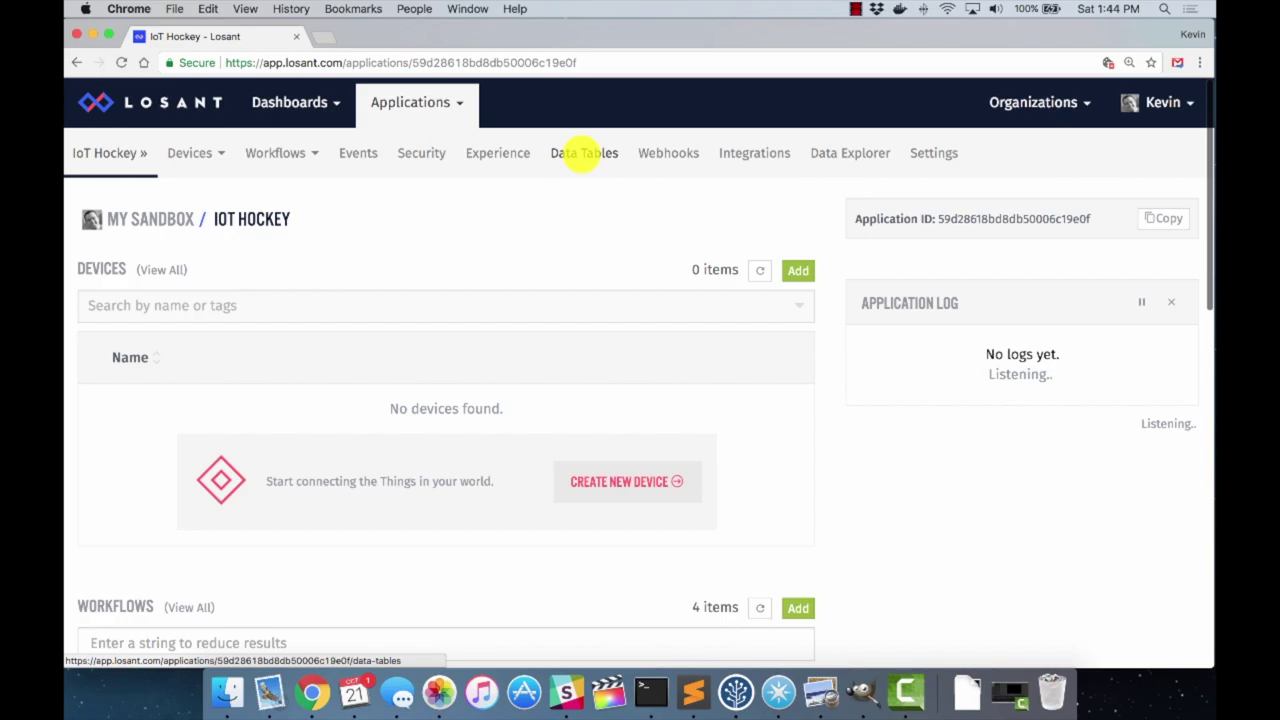
# Open the Player Stats data table of the IoT Hockey application.
pyautogui.click(584, 155)
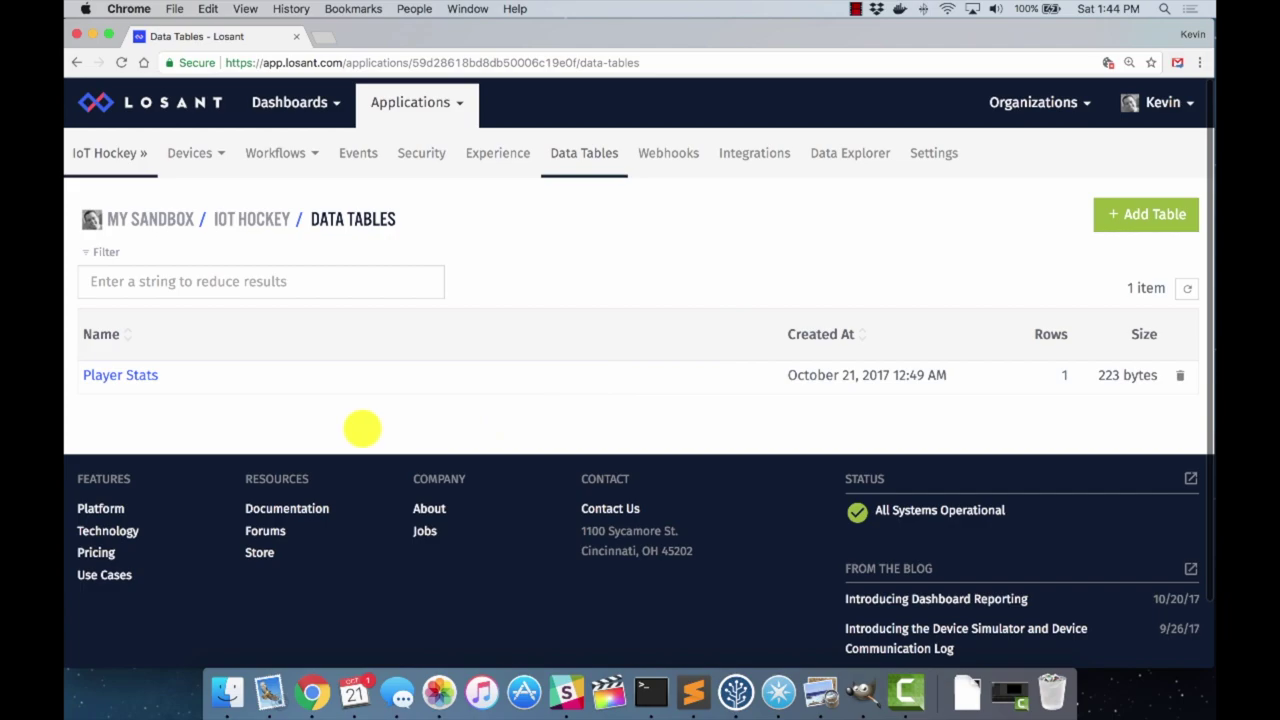
pyautogui.click(118, 376)
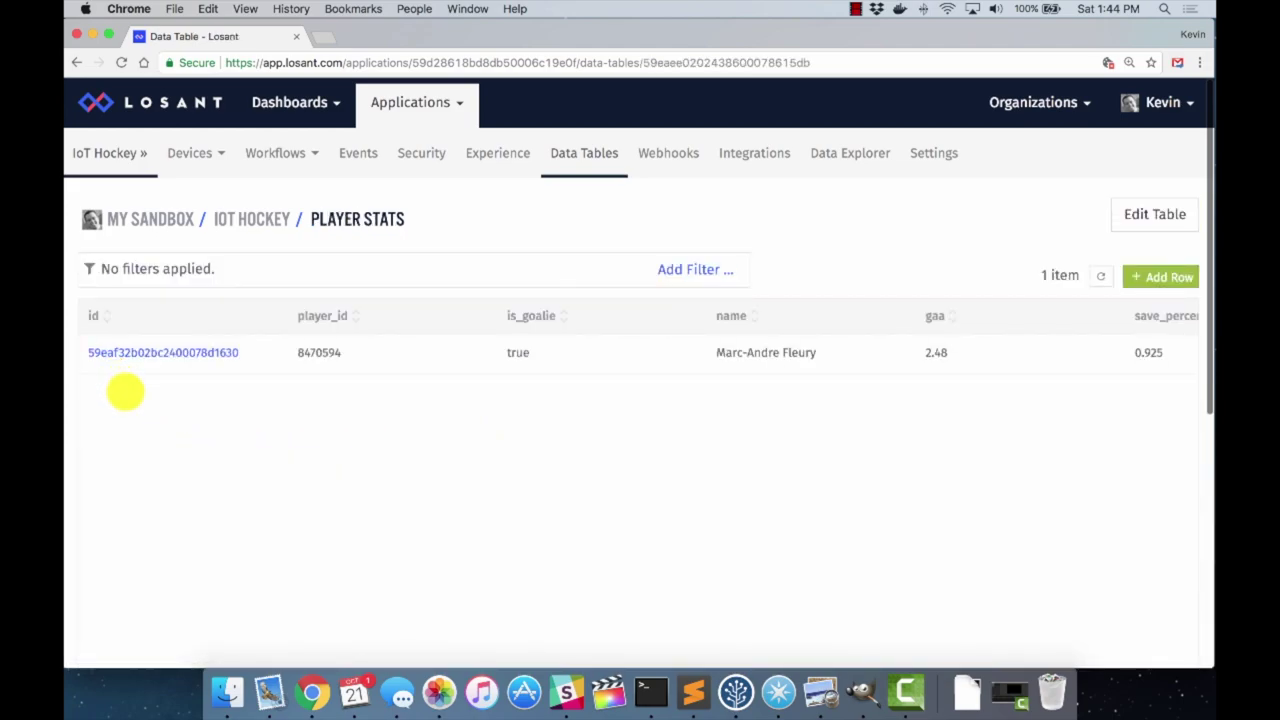
pyautogui.scroll(-1, 344, 498)
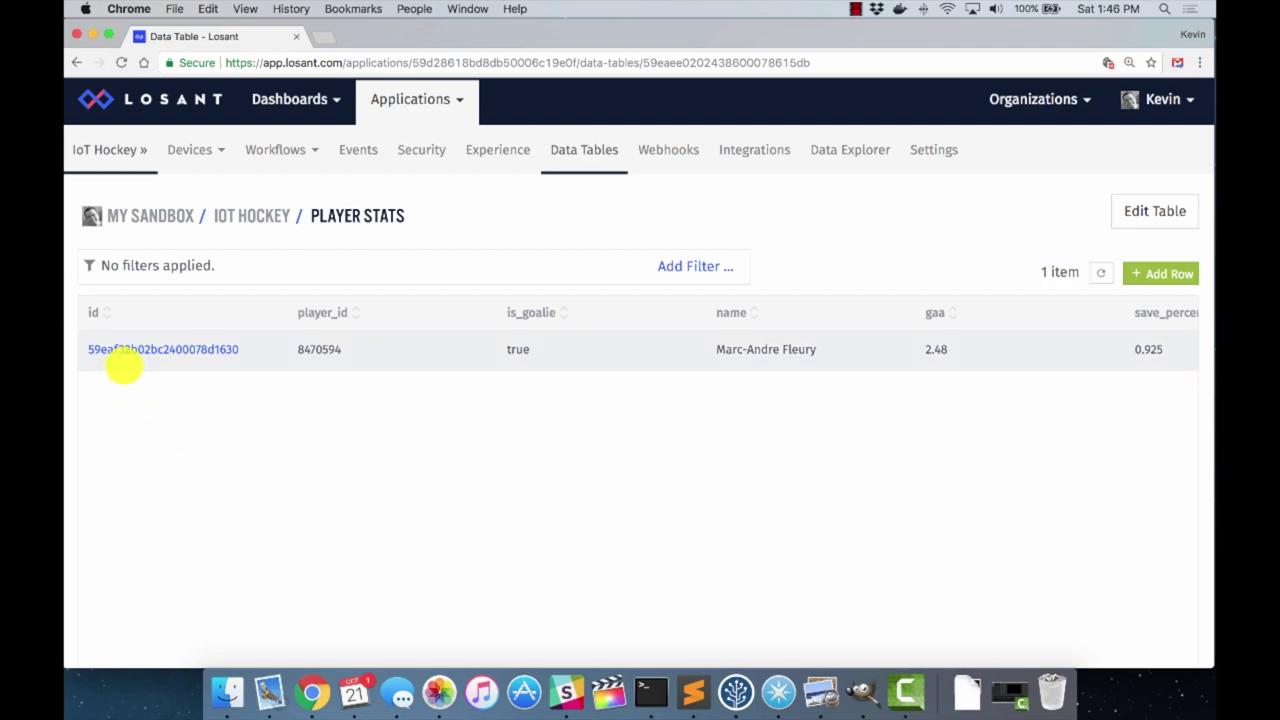
# Examine all columns of the goalie's row in the Player Stats table, from id through updatedAt, including gaa, save_percentage and wins.
pyautogui.hscroll(10, 151, 391)
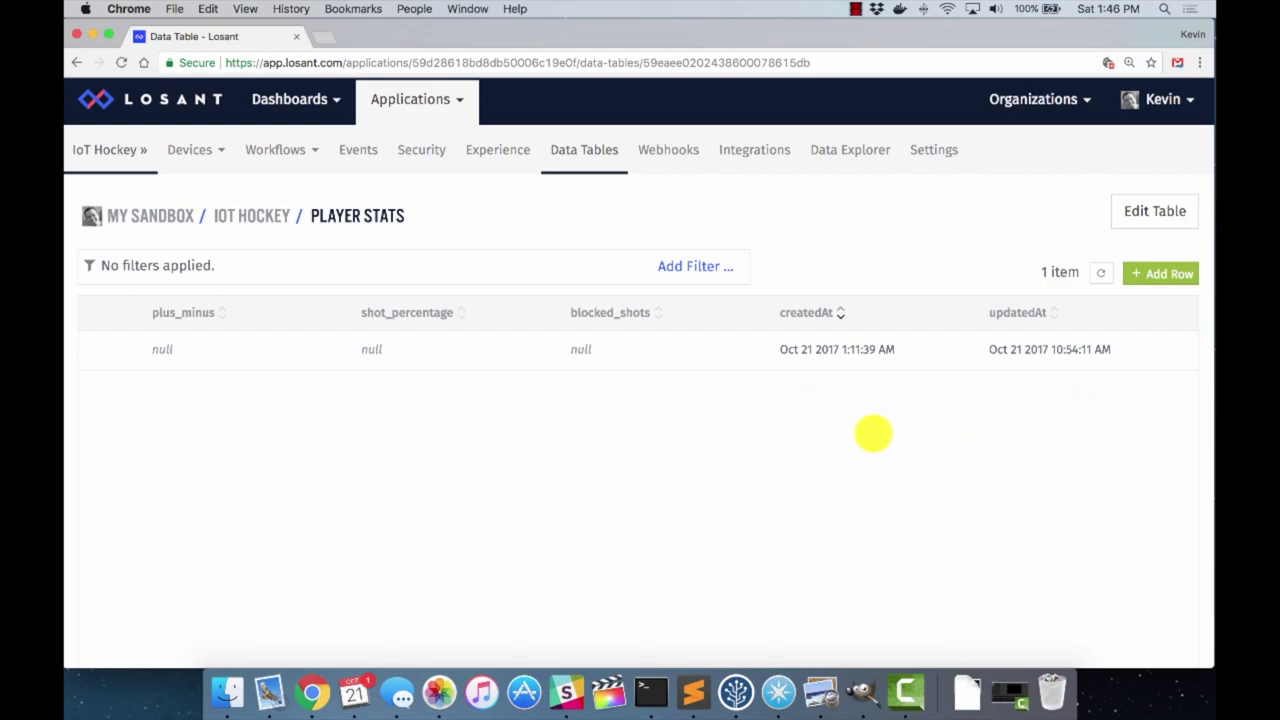
pyautogui.hscroll(-5, 871, 434)
pyautogui.hscroll(-5, 871, 434)
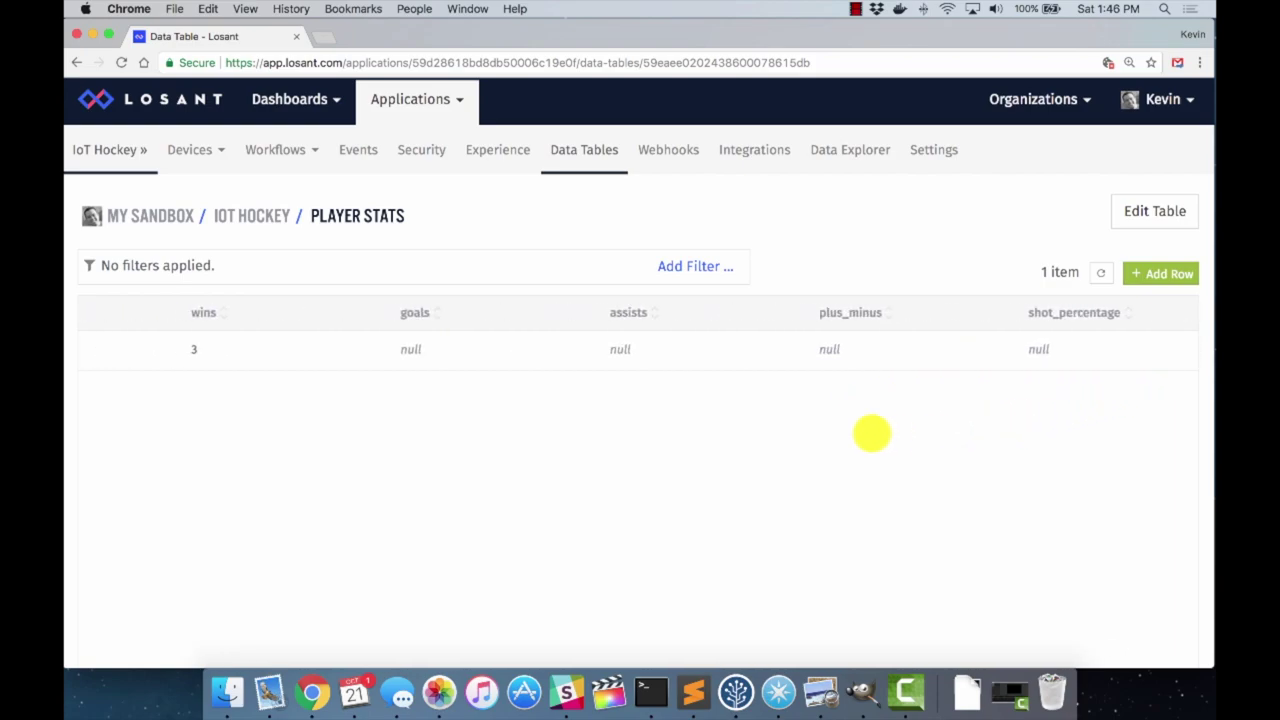
pyautogui.hscroll(-5, 871, 434)
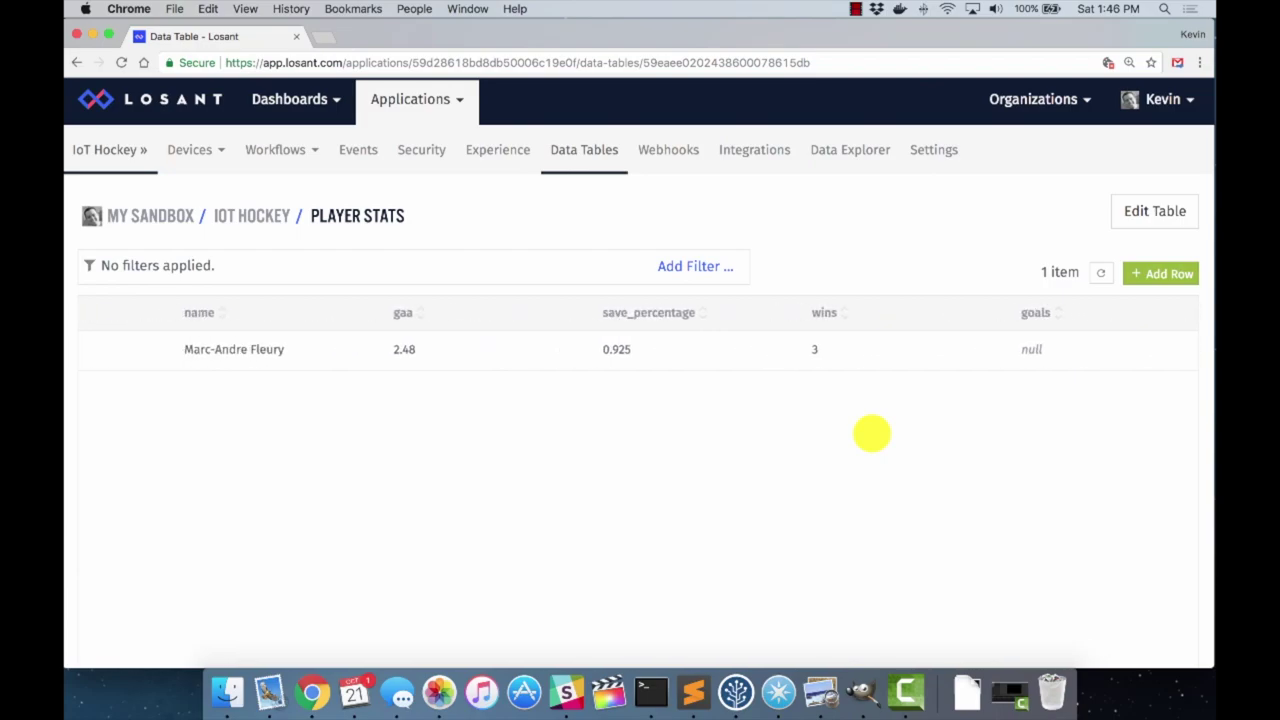
pyautogui.hscroll(-5, 871, 434)
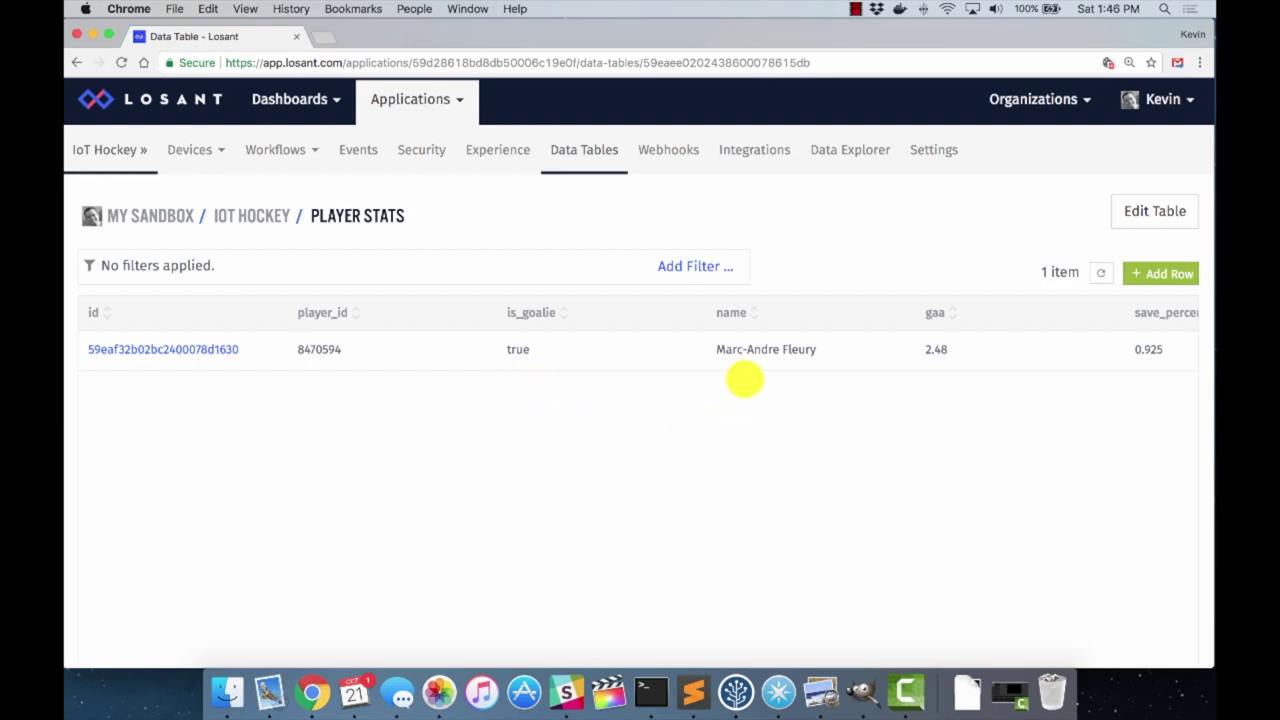
pyautogui.hscroll(10, 747, 385)
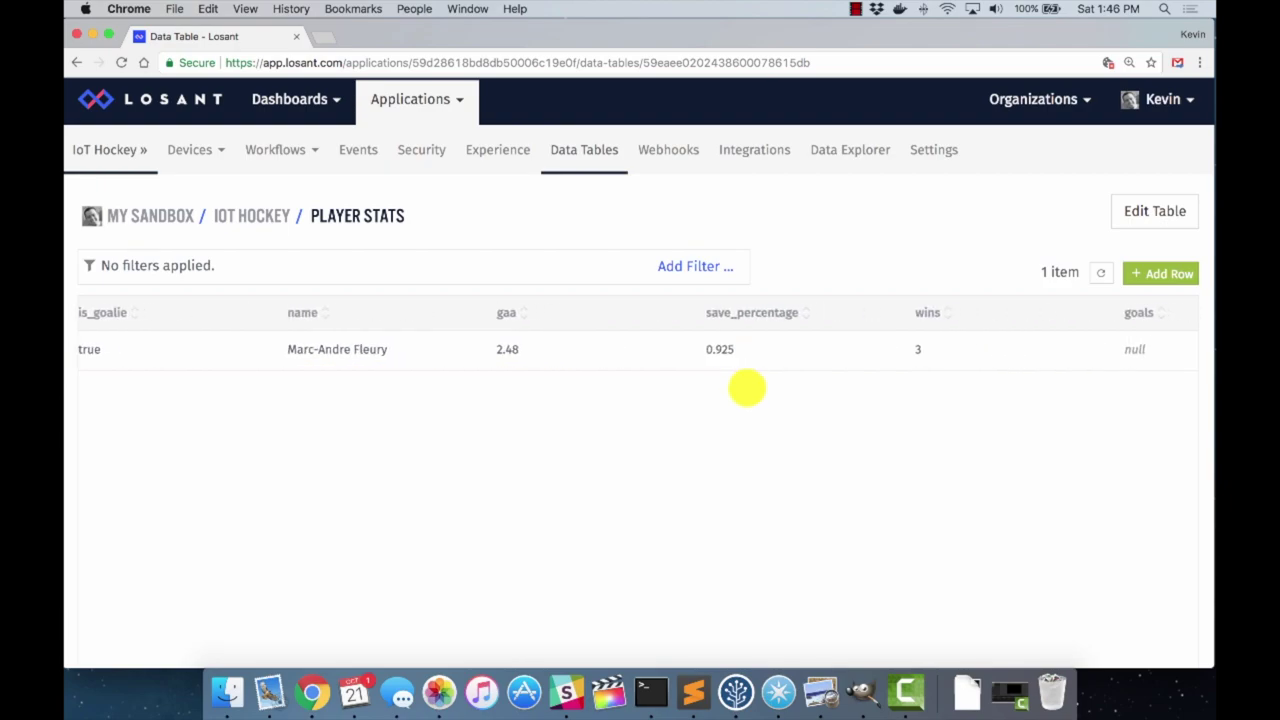
pyautogui.hscroll(5, 747, 389)
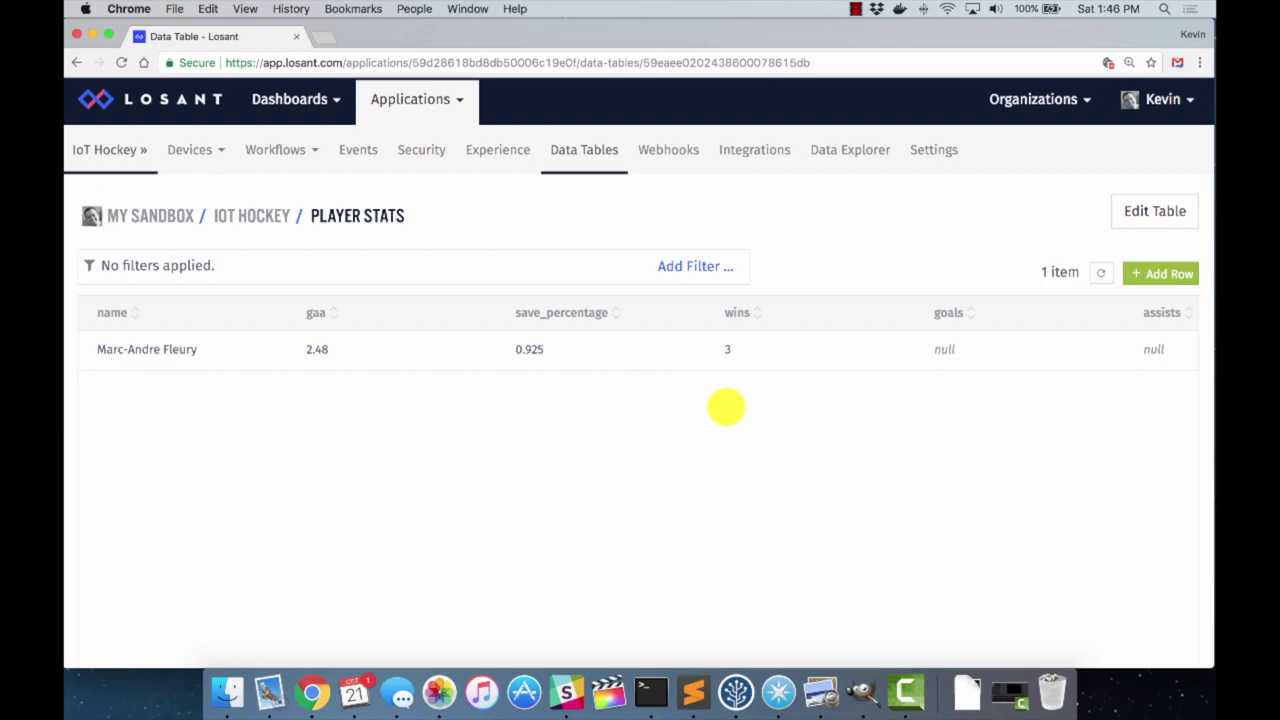
pyautogui.hscroll(-3, 726, 406)
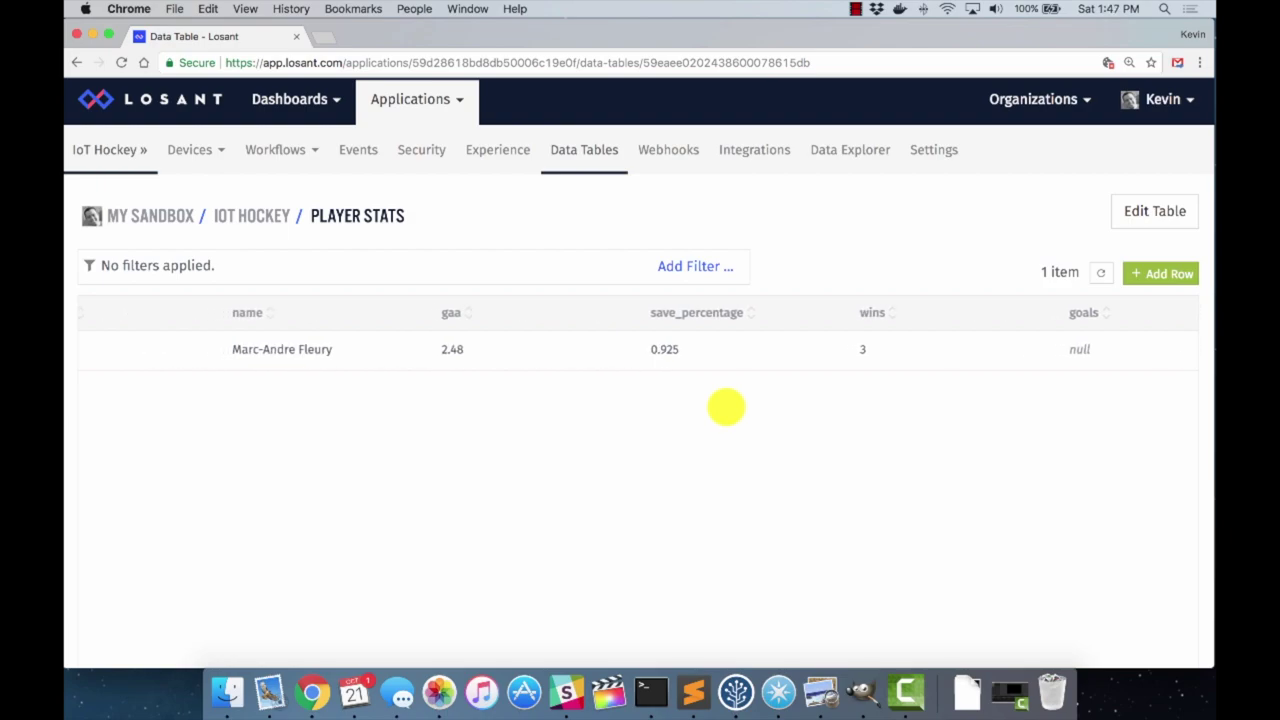
pyautogui.hscroll(-4, 726, 406)
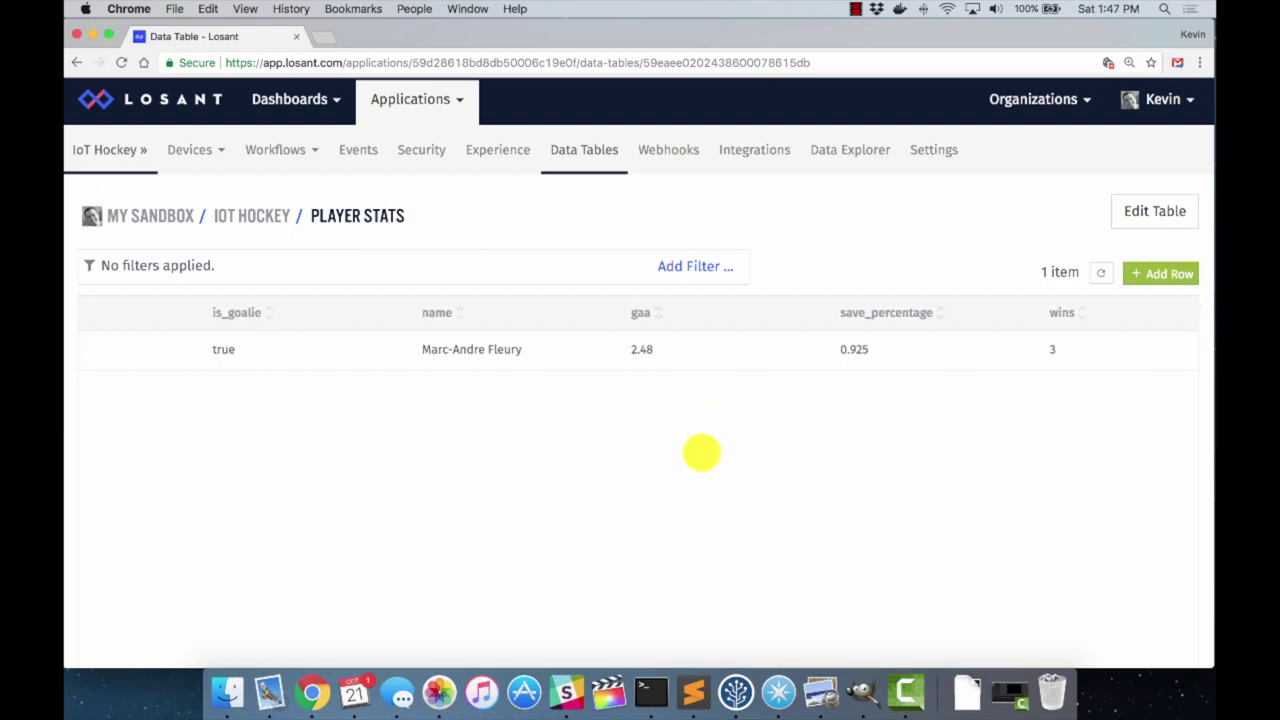
pyautogui.hscroll(-2, 680, 455)
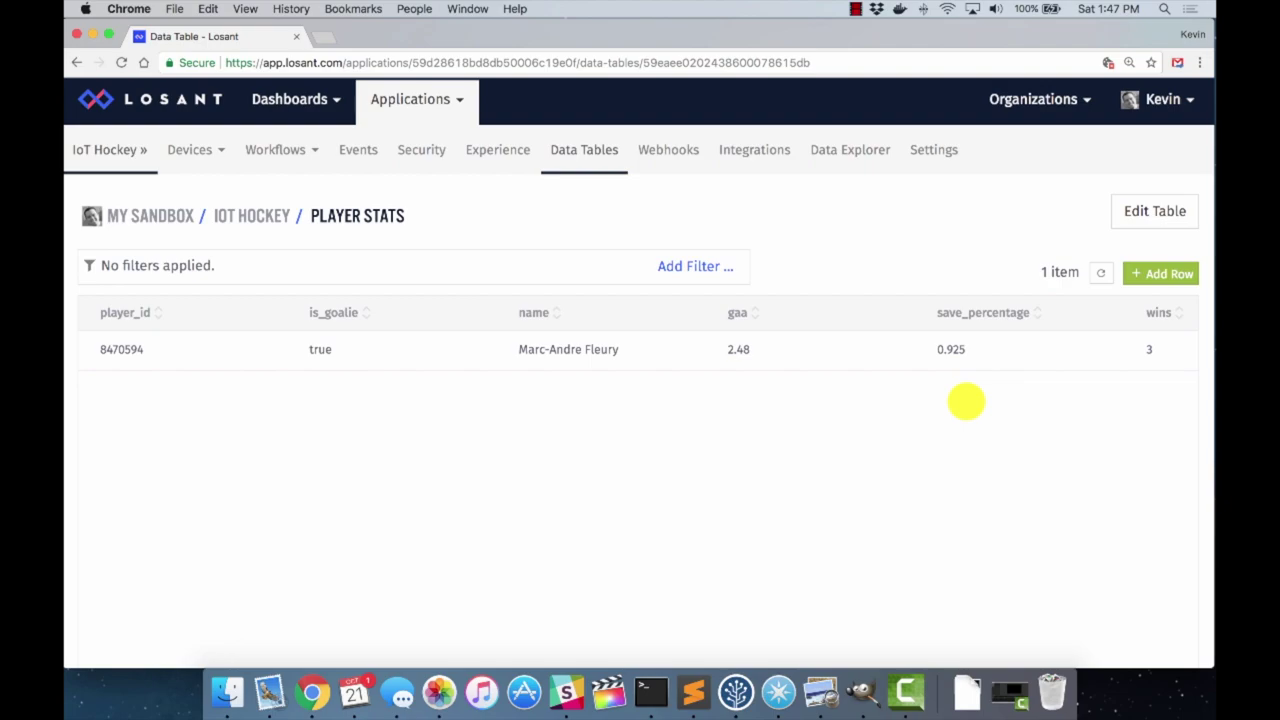
pyautogui.hscroll(-4, 665, 450)
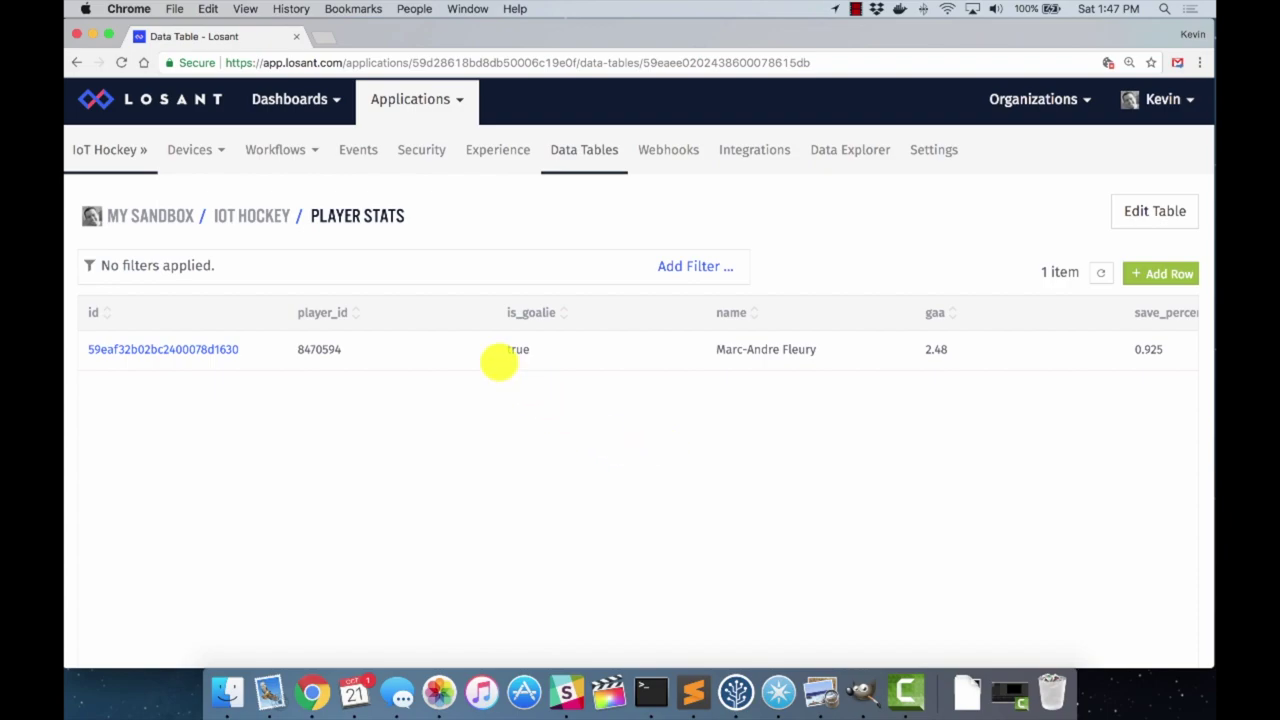
# Open the Fetch Player Stats workflow and look through its node palette for the data table nodes.
pyautogui.click(313, 150)
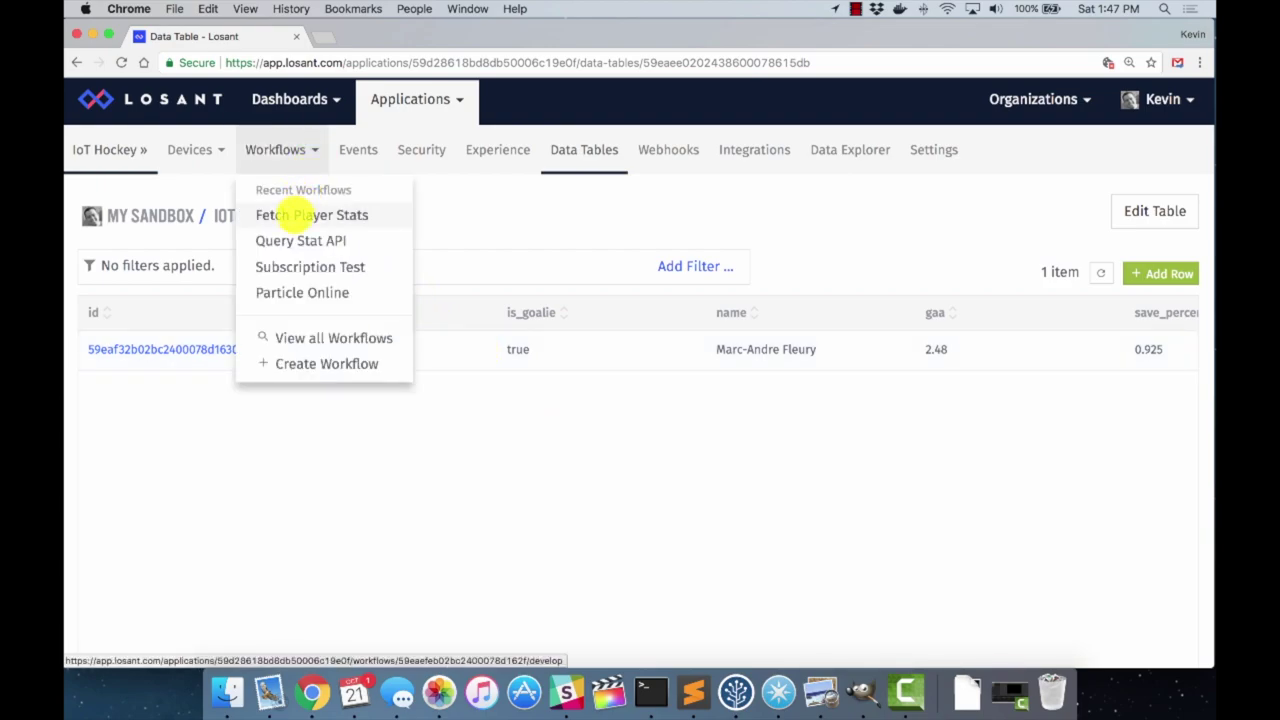
pyautogui.click(297, 215)
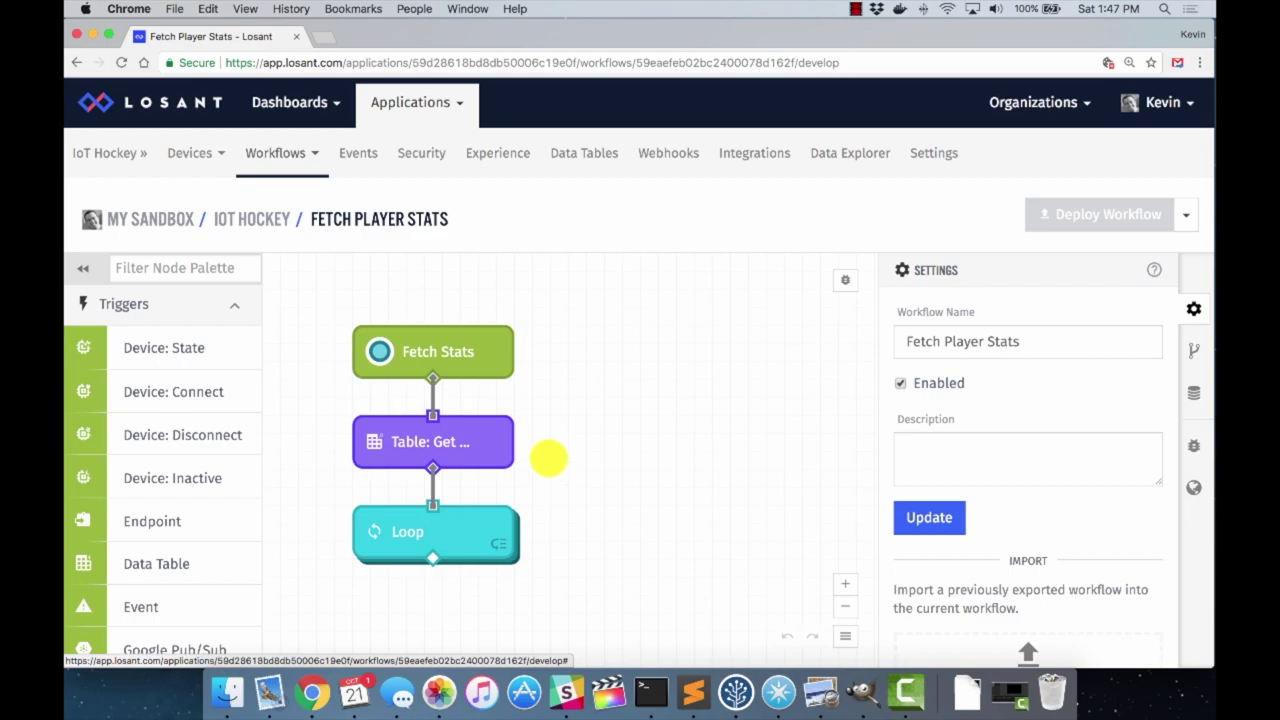
pyautogui.scroll(-2, 548, 458)
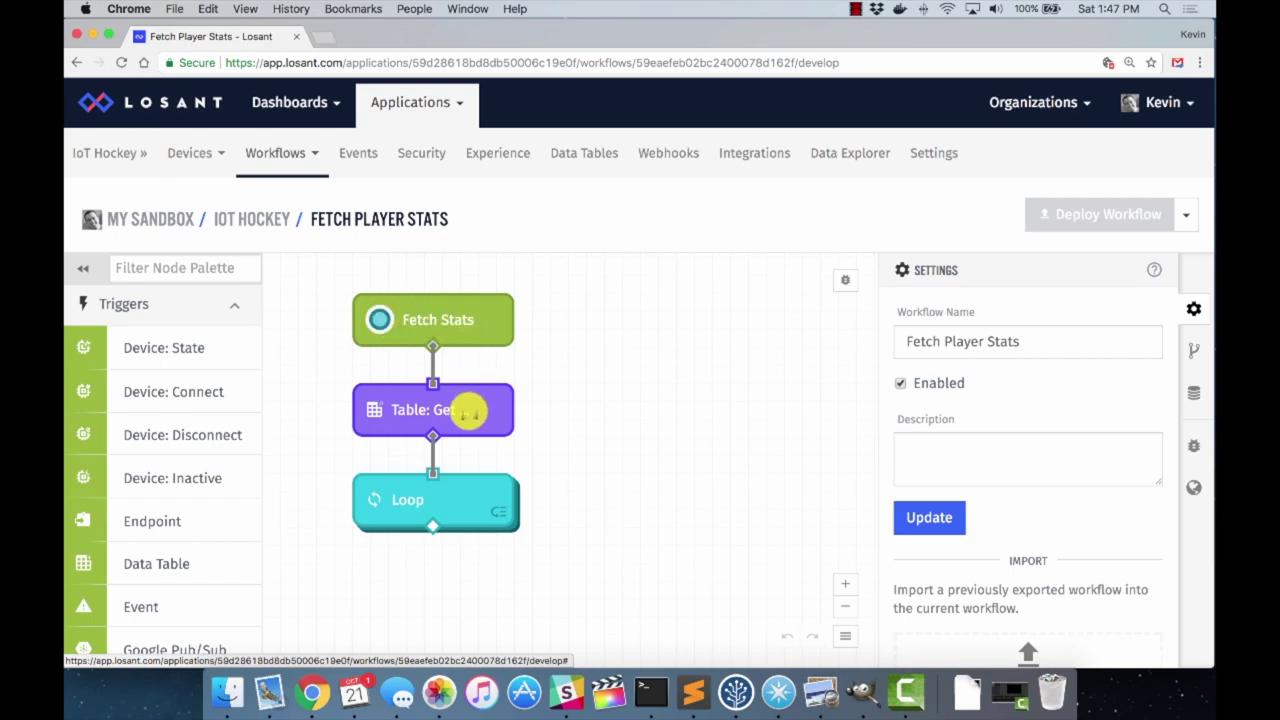
pyautogui.scroll(-1, 470, 410)
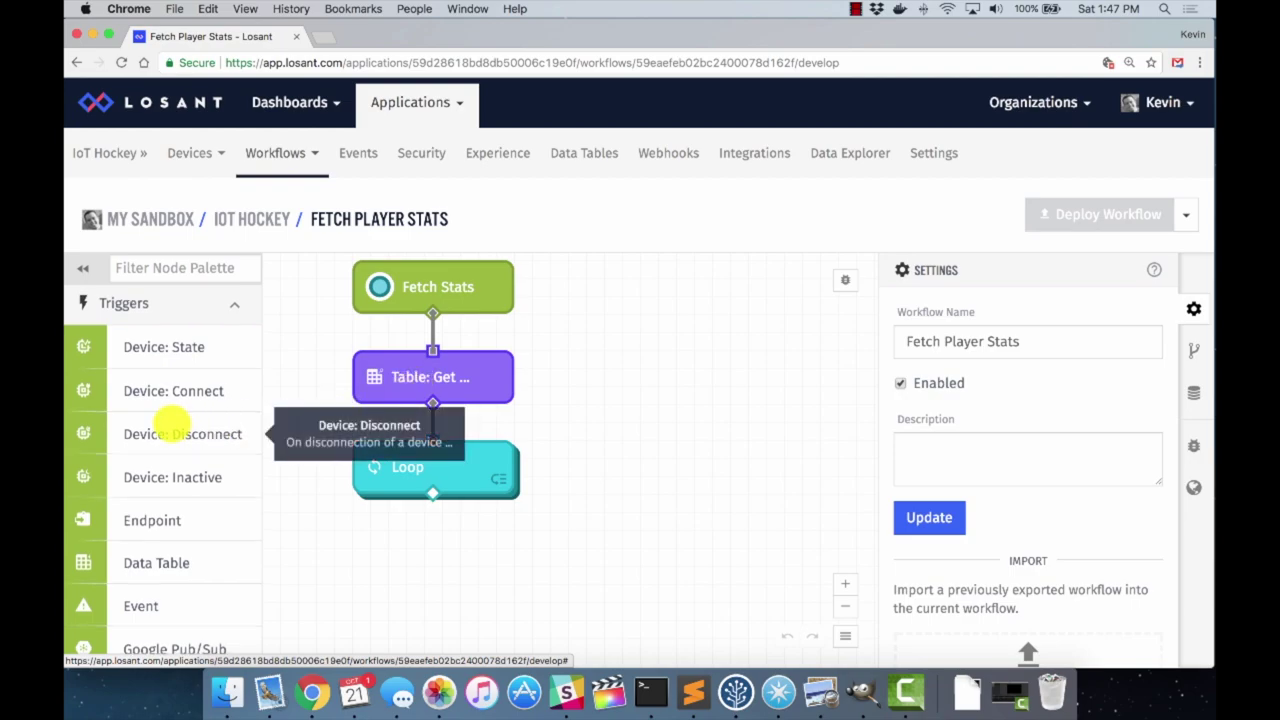
pyautogui.scroll(-5, 168, 430)
pyautogui.scroll(-20, 165, 435)
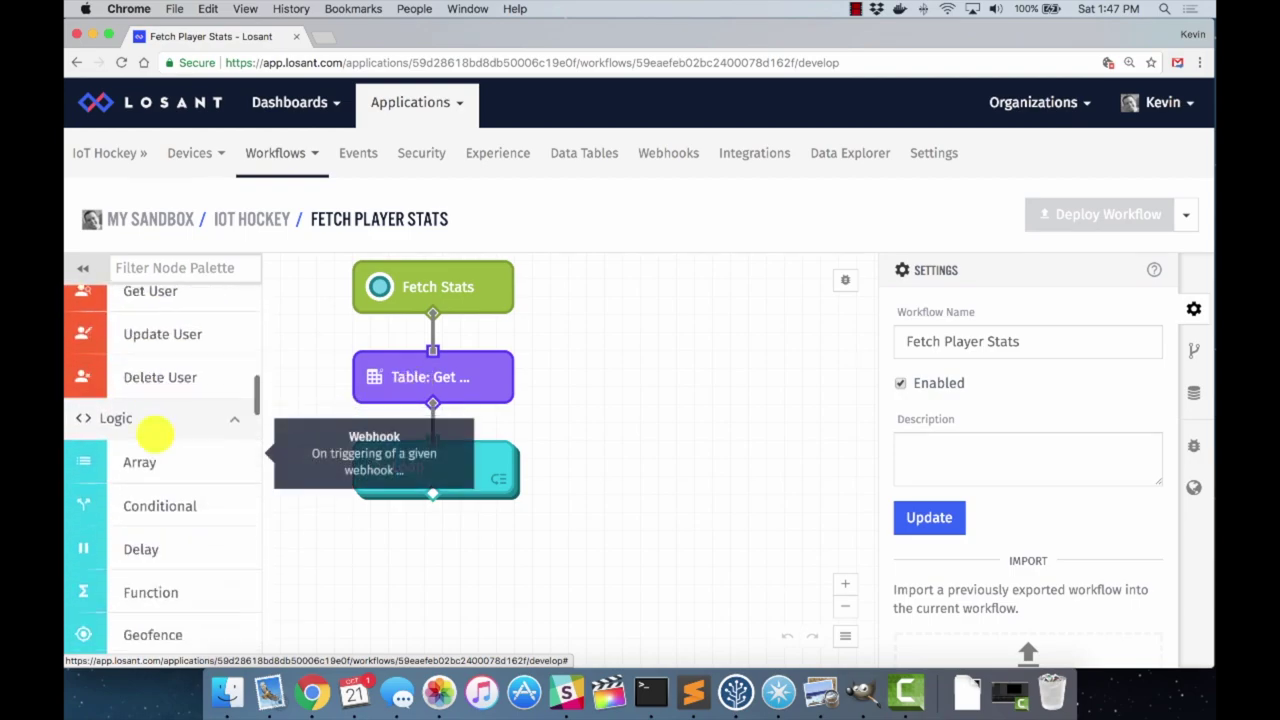
pyautogui.scroll(-12, 150, 432)
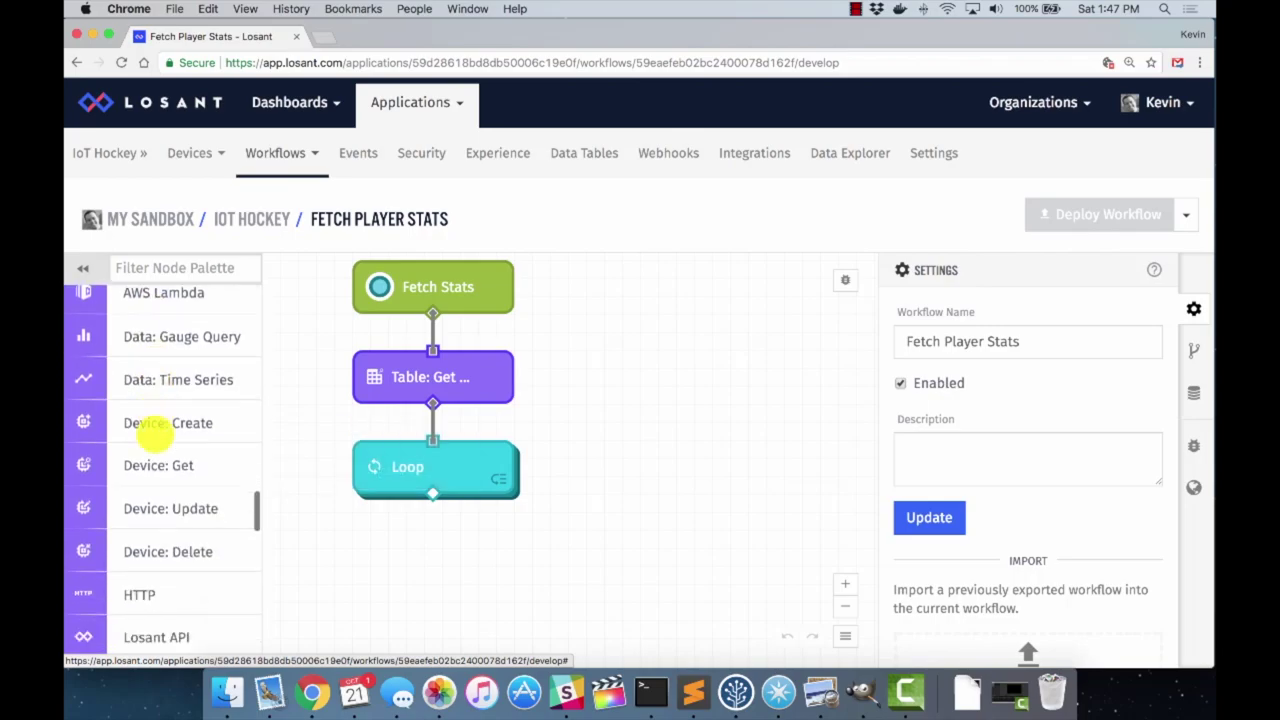
pyautogui.scroll(-6, 155, 432)
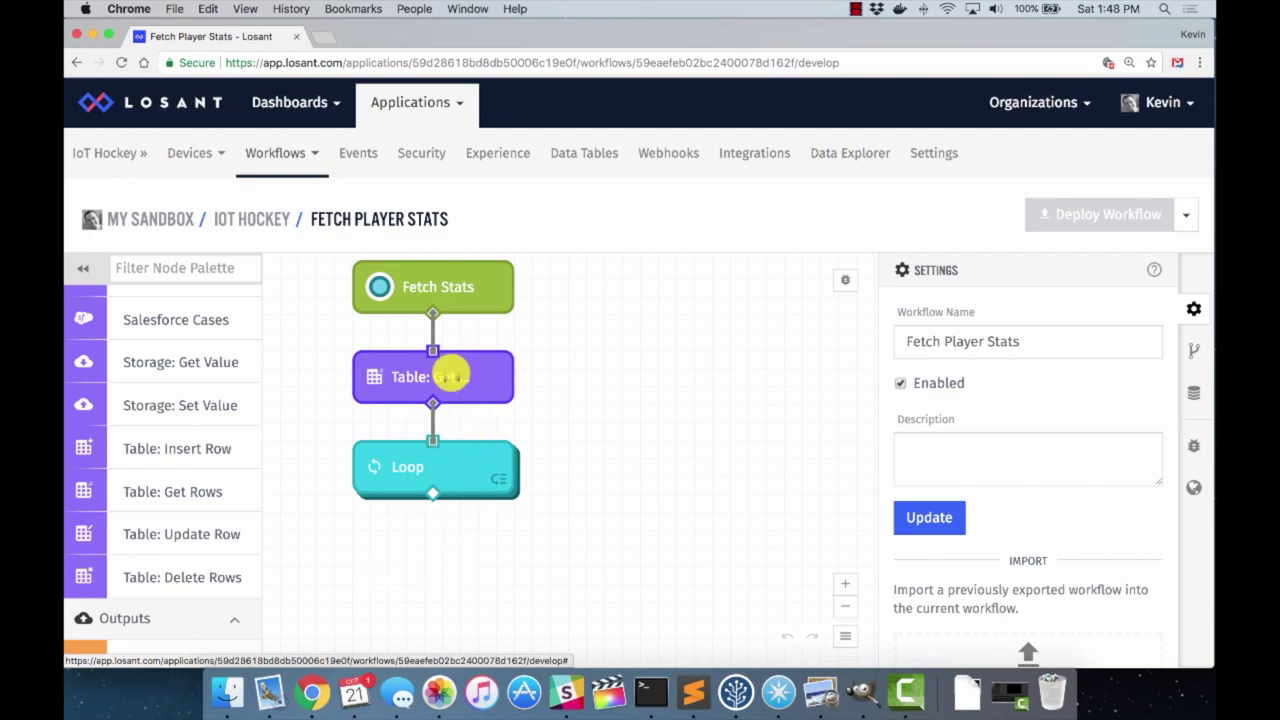
# Review the Table: Get Rows node's configuration, covering the chosen table, query, sort, limit and offset templates, and the result path.
pyautogui.click(450, 376)
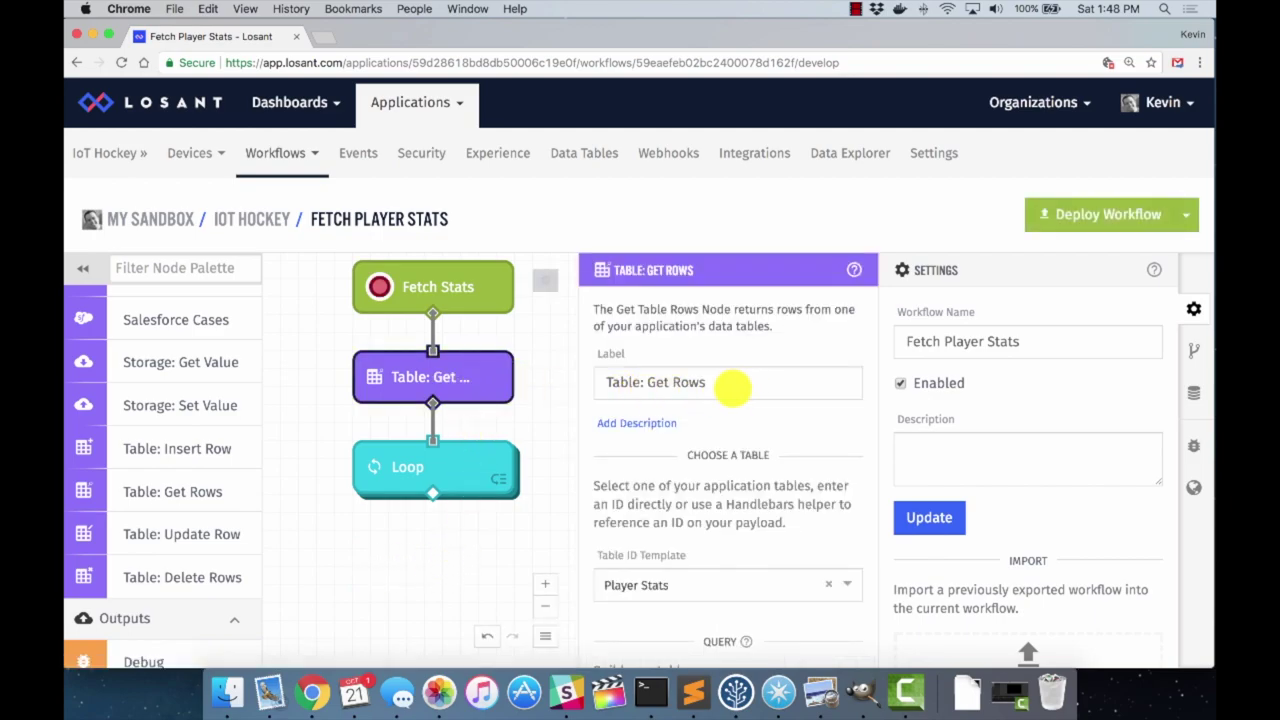
pyautogui.scroll(-4, 731, 386)
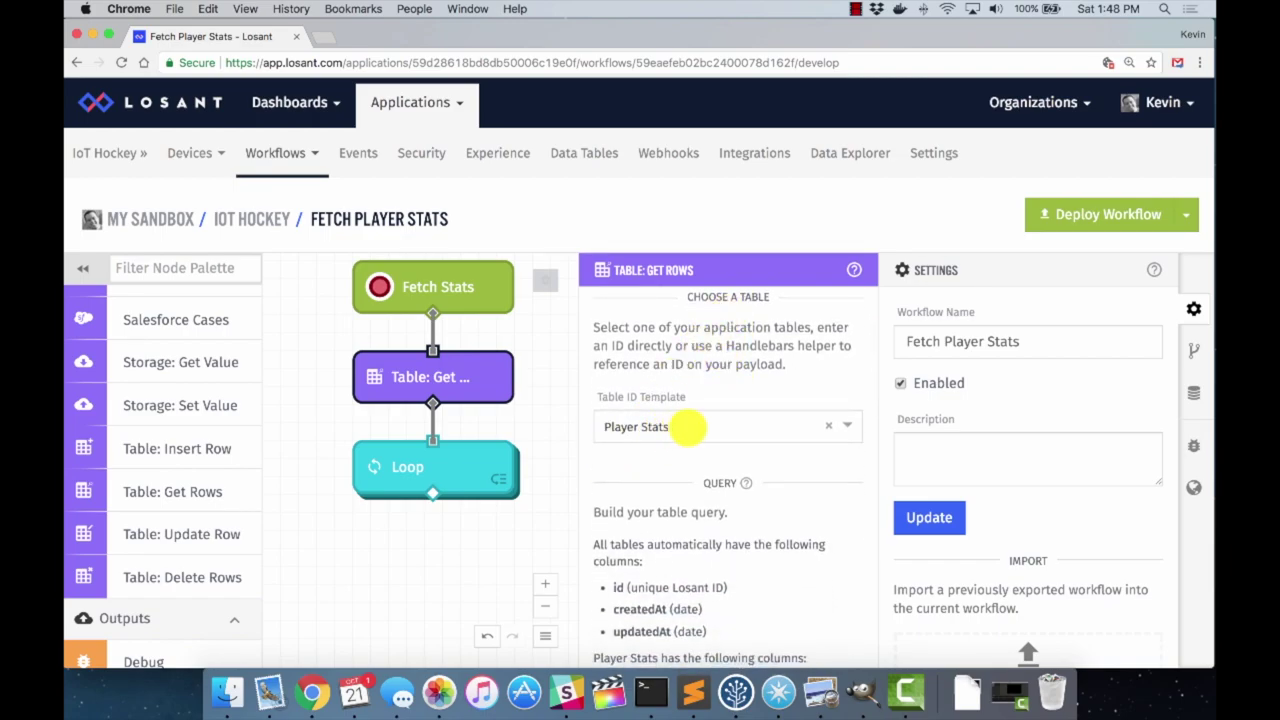
pyautogui.scroll(-5, 687, 427)
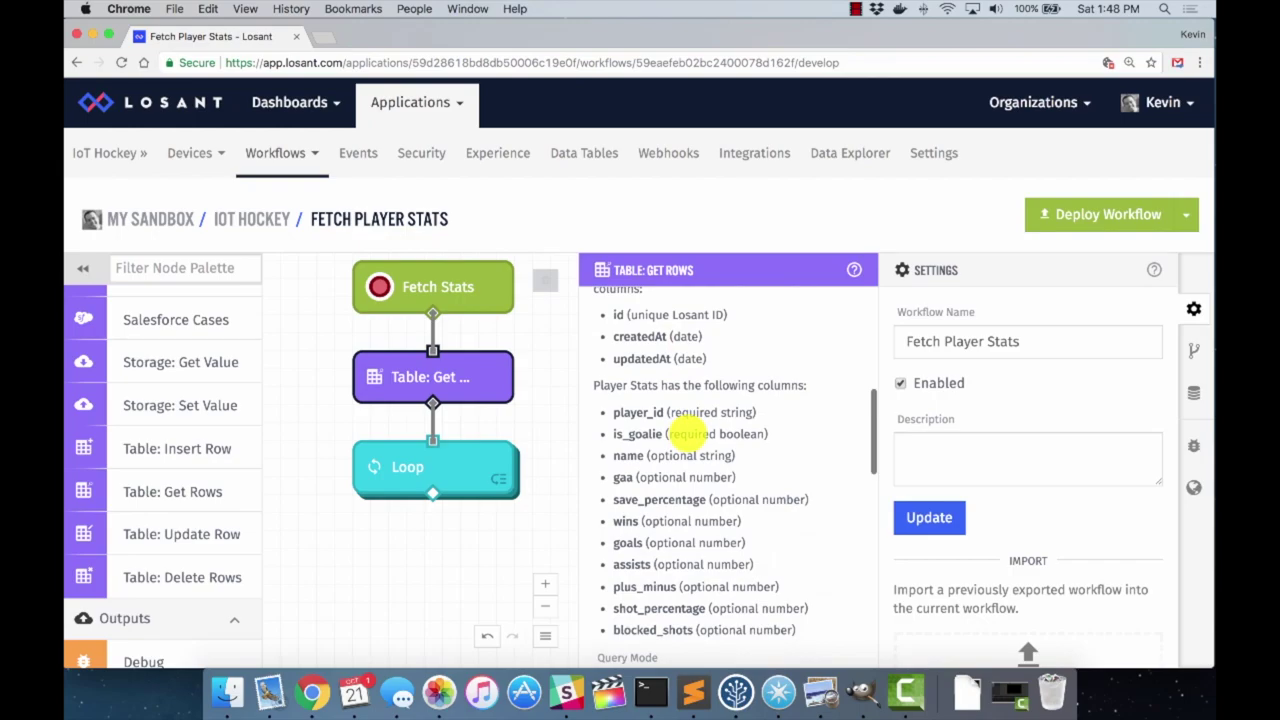
pyautogui.scroll(-6, 687, 432)
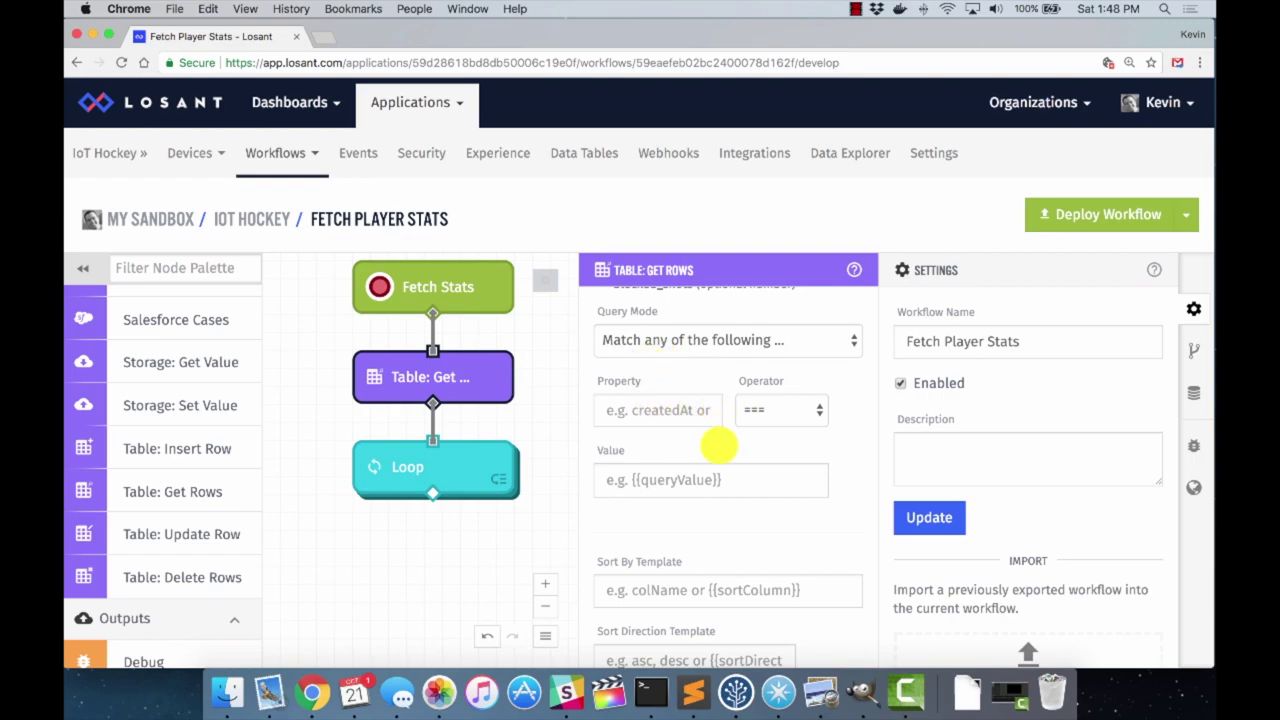
pyautogui.scroll(-5, 668, 430)
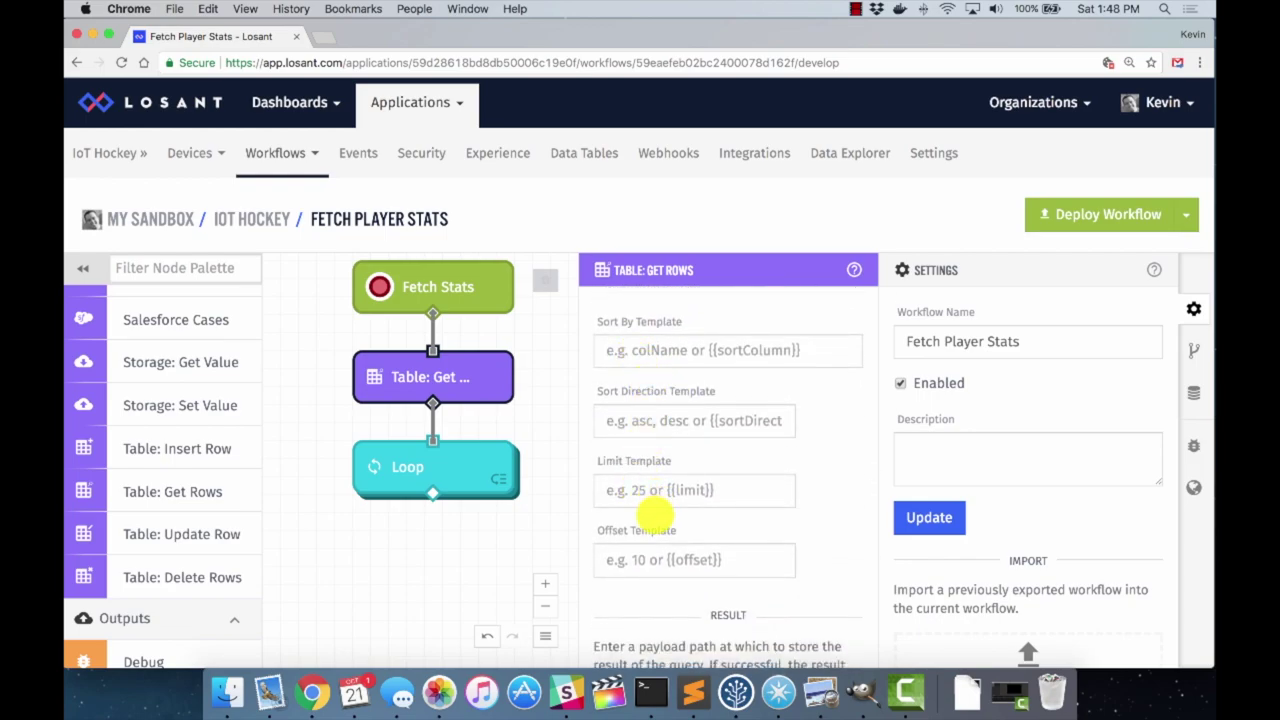
pyautogui.scroll(-2, 640, 517)
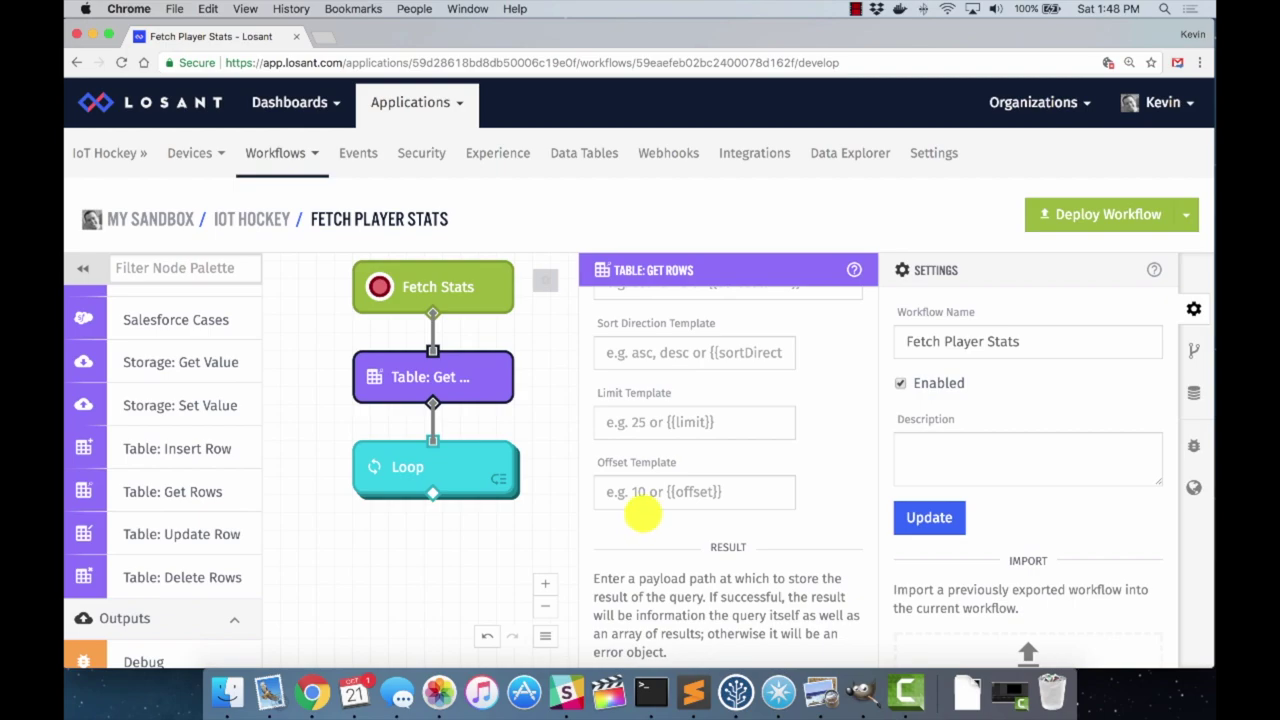
pyautogui.scroll(-5, 643, 513)
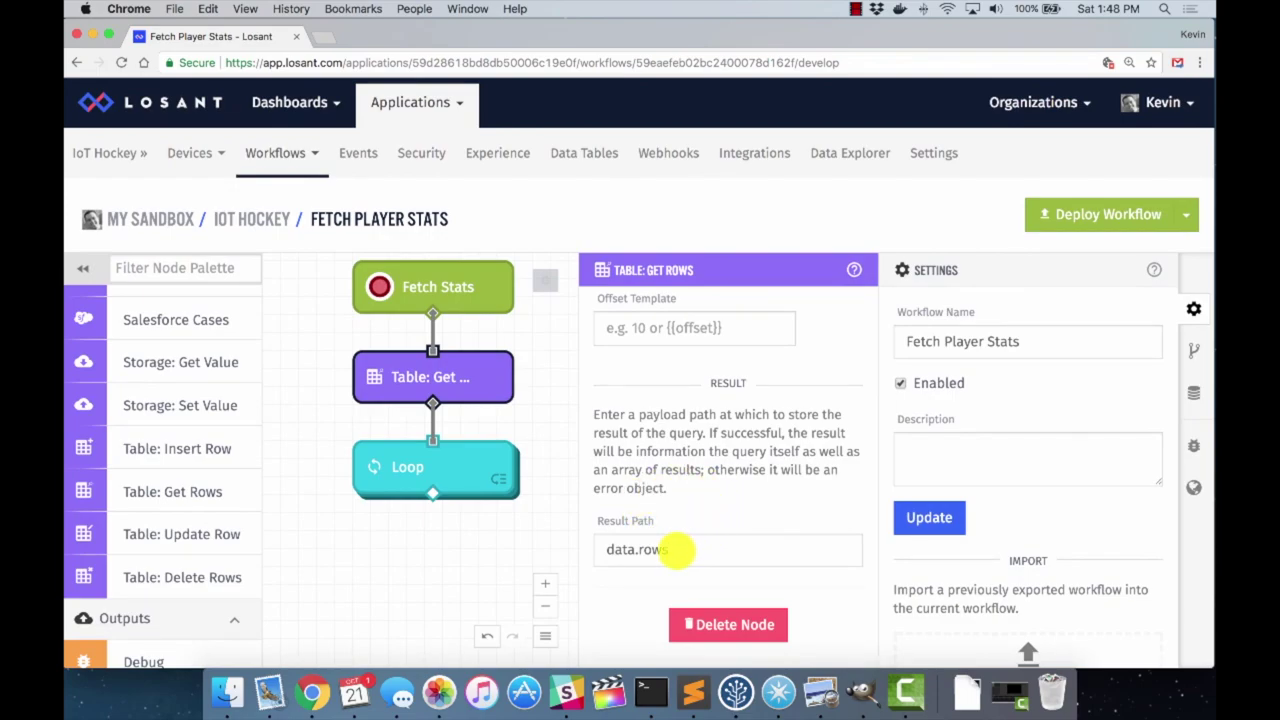
pyautogui.moveTo(677, 549); pyautogui.dragTo(580, 557)
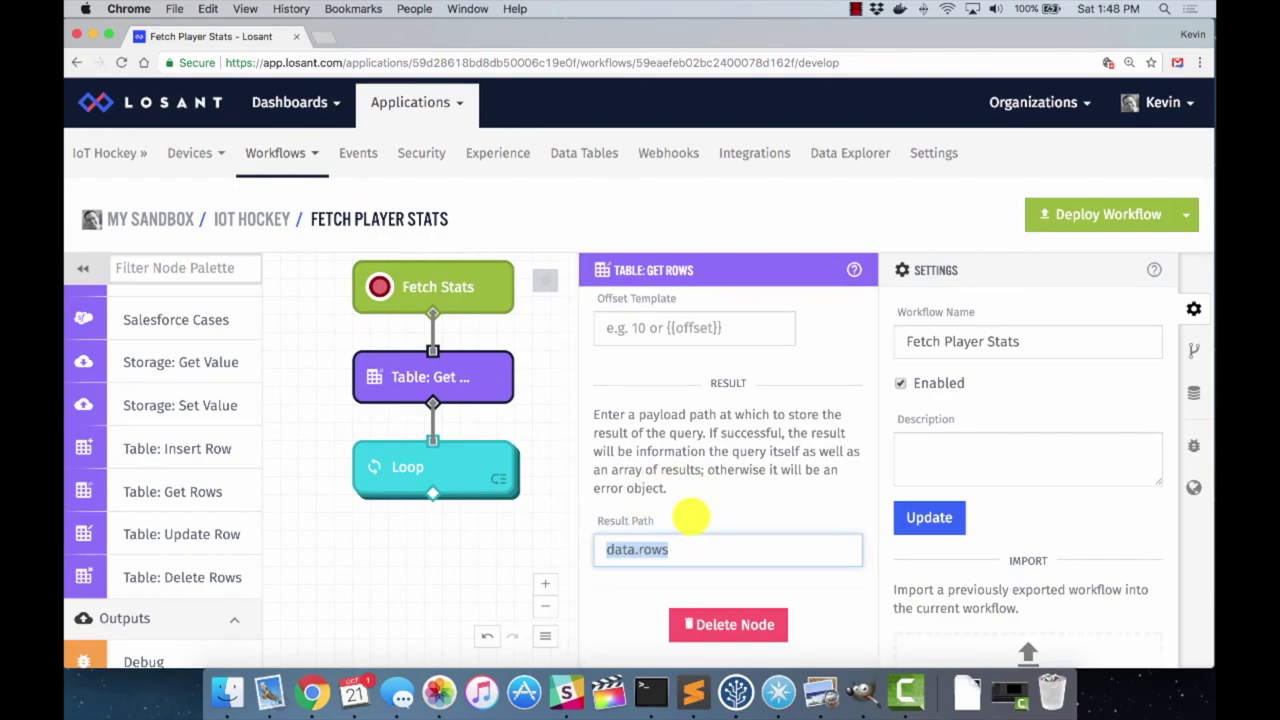
pyautogui.click(690, 517)
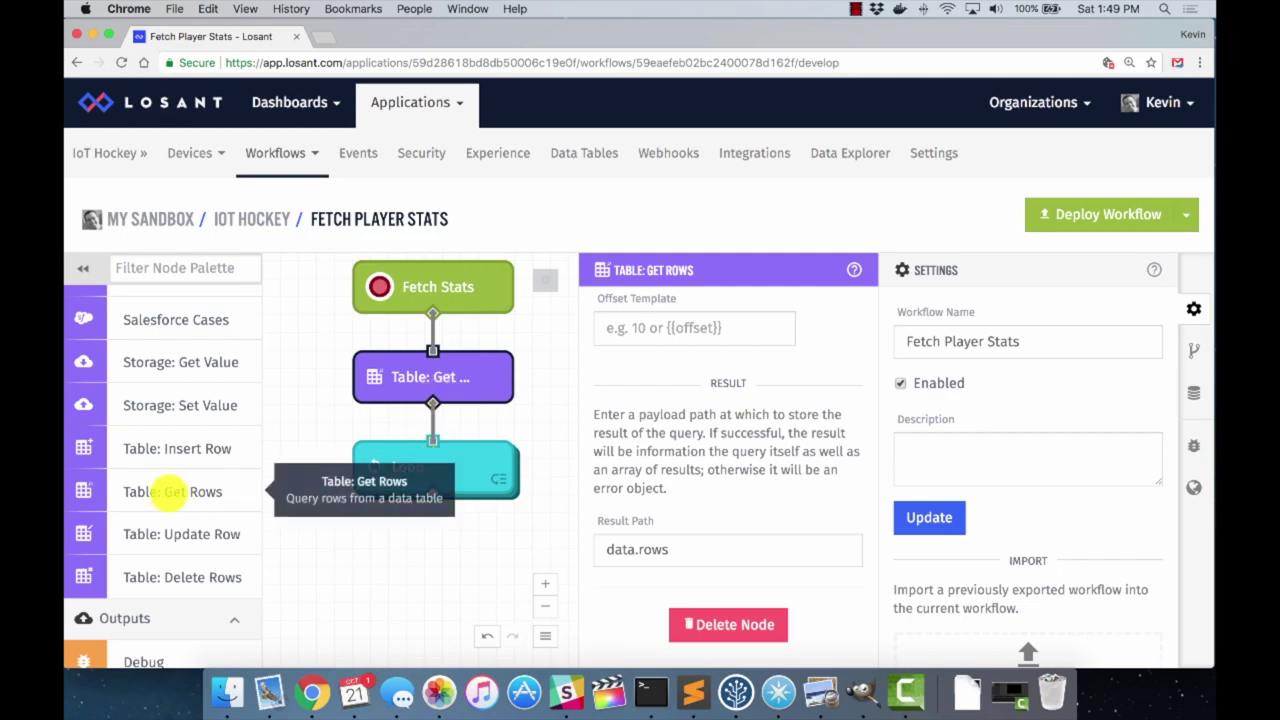
# Find the Loop node among the palette's logic nodes and review the workflow's Loop node settings, including its loop source path.
pyautogui.scroll(-3, 140, 495)
pyautogui.scroll(-2, 120, 495)
pyautogui.scroll(20, 120, 492)
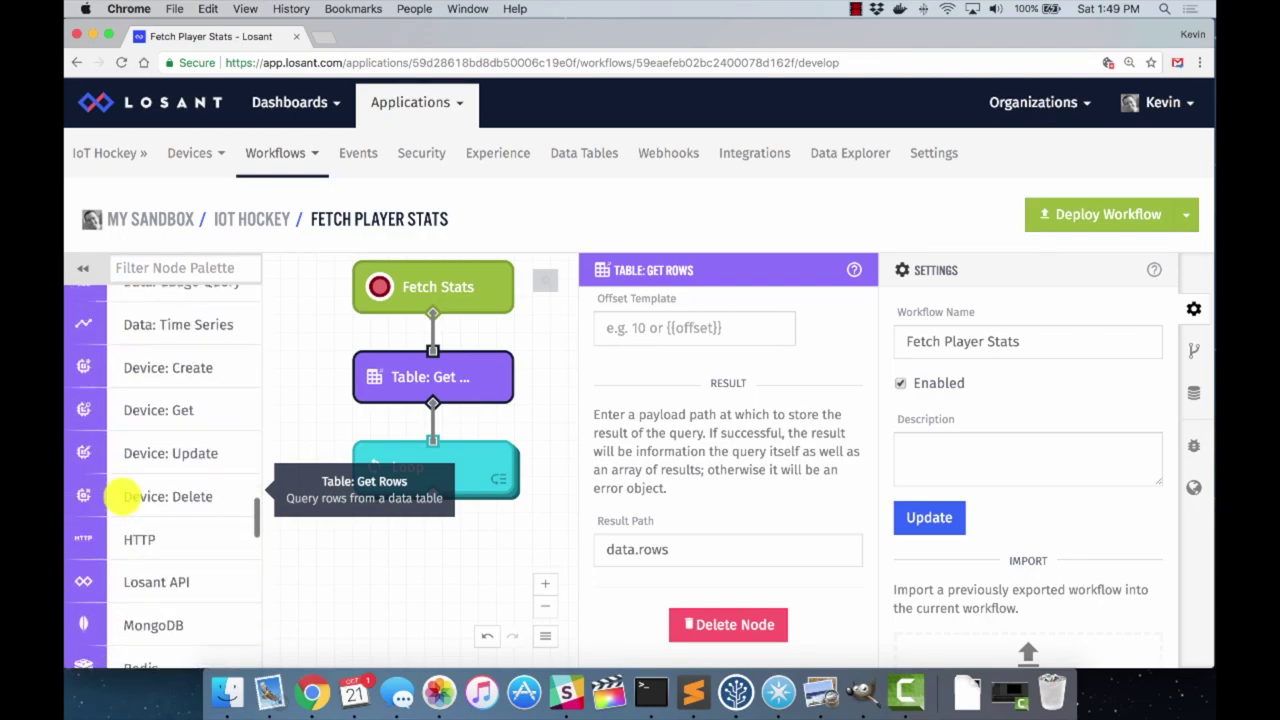
pyautogui.scroll(3, 120, 495)
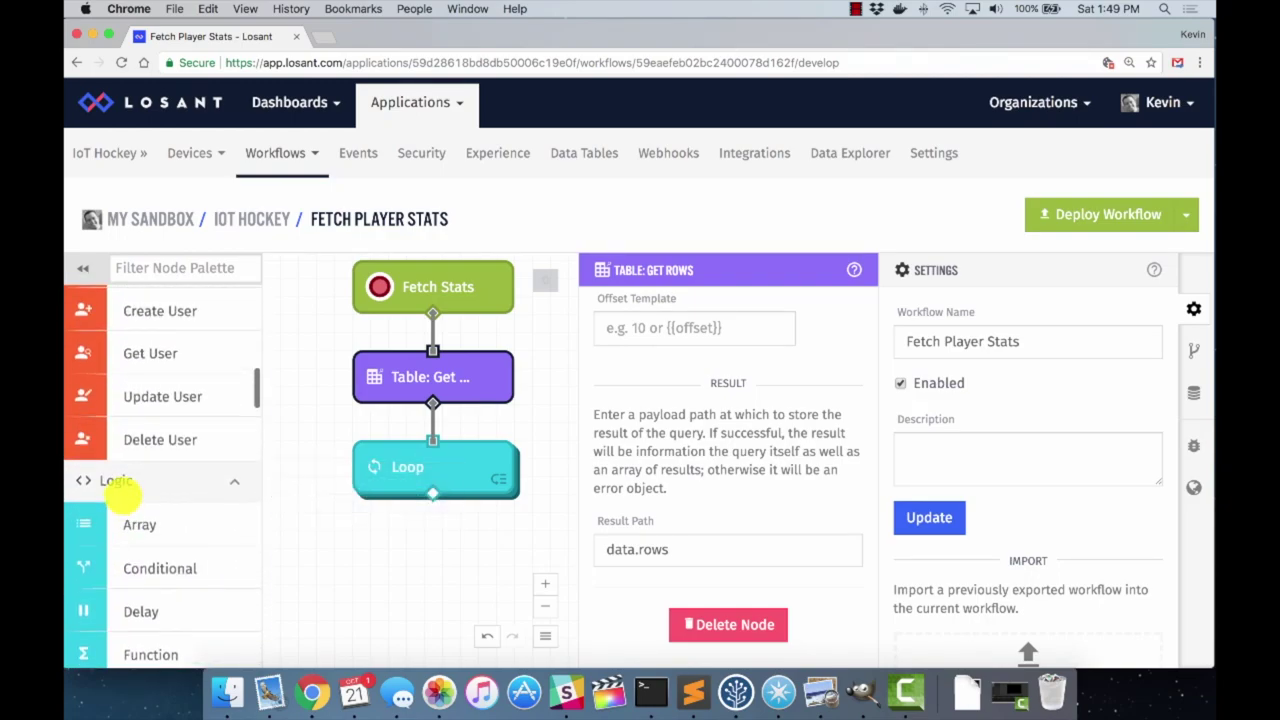
pyautogui.scroll(-3, 97, 490)
pyautogui.scroll(-5, 23, 486)
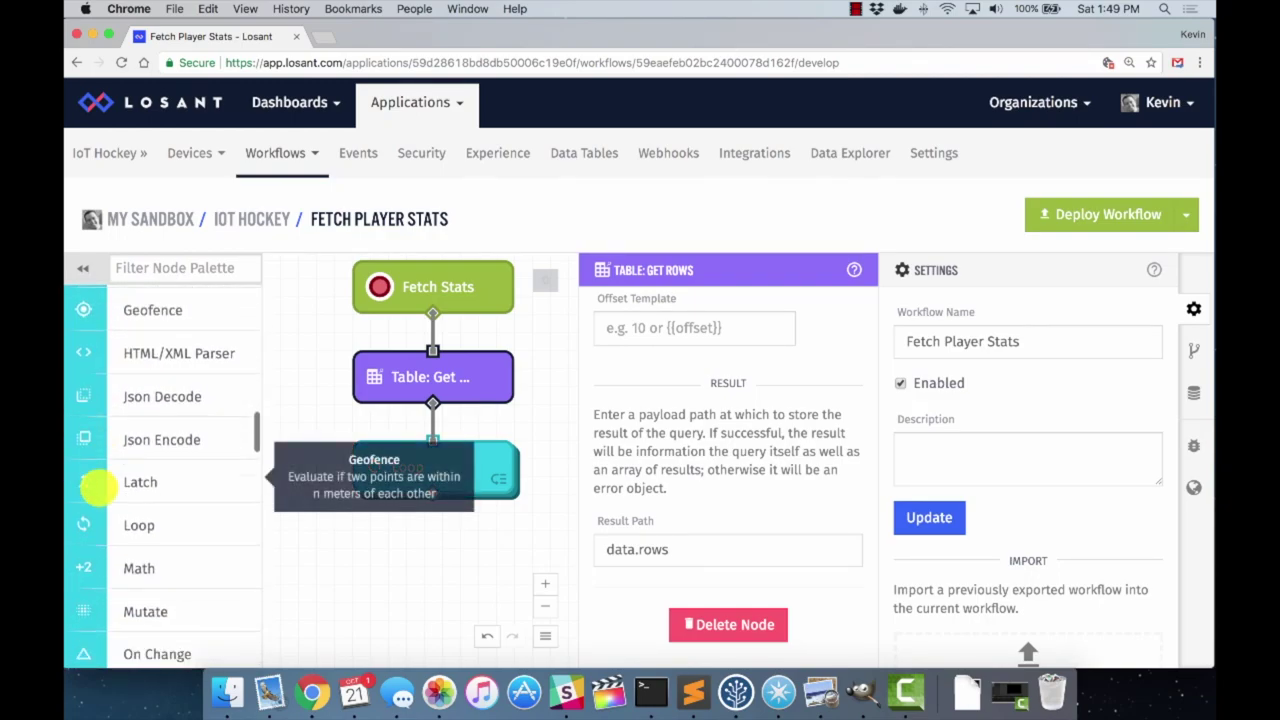
pyautogui.click(449, 463)
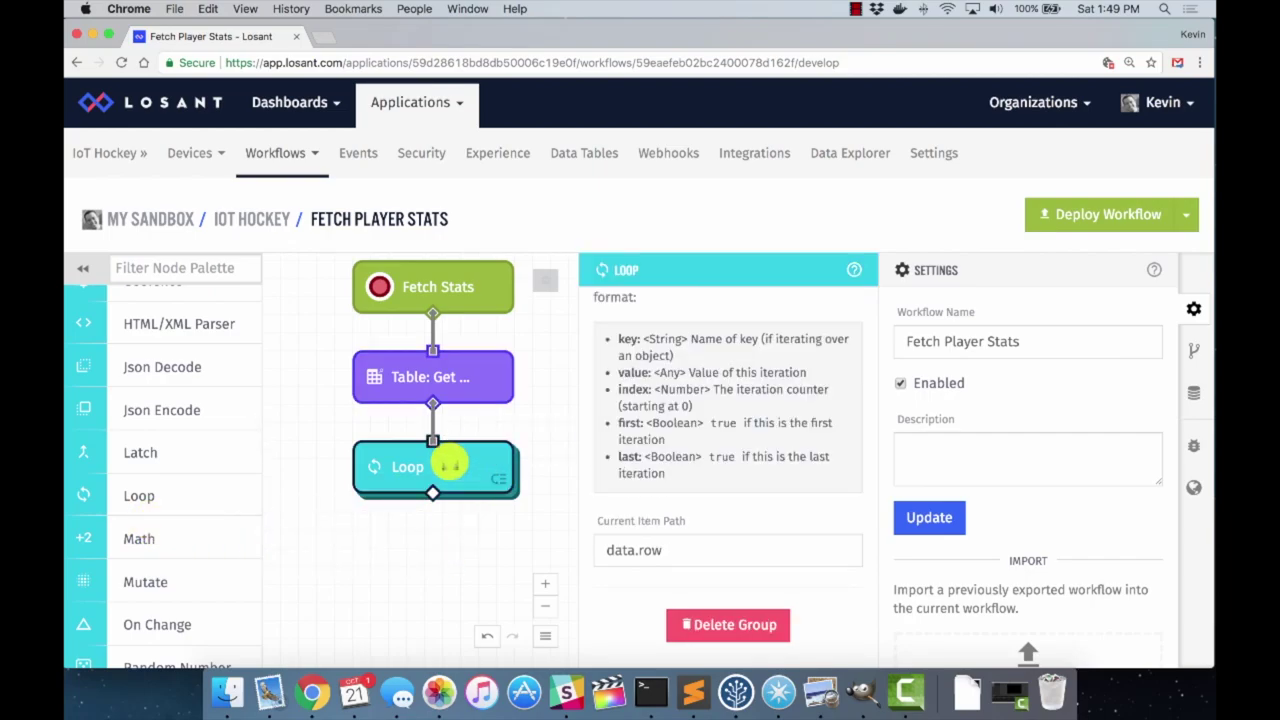
pyautogui.scroll(5, 760, 466)
pyautogui.scroll(2, 709, 443)
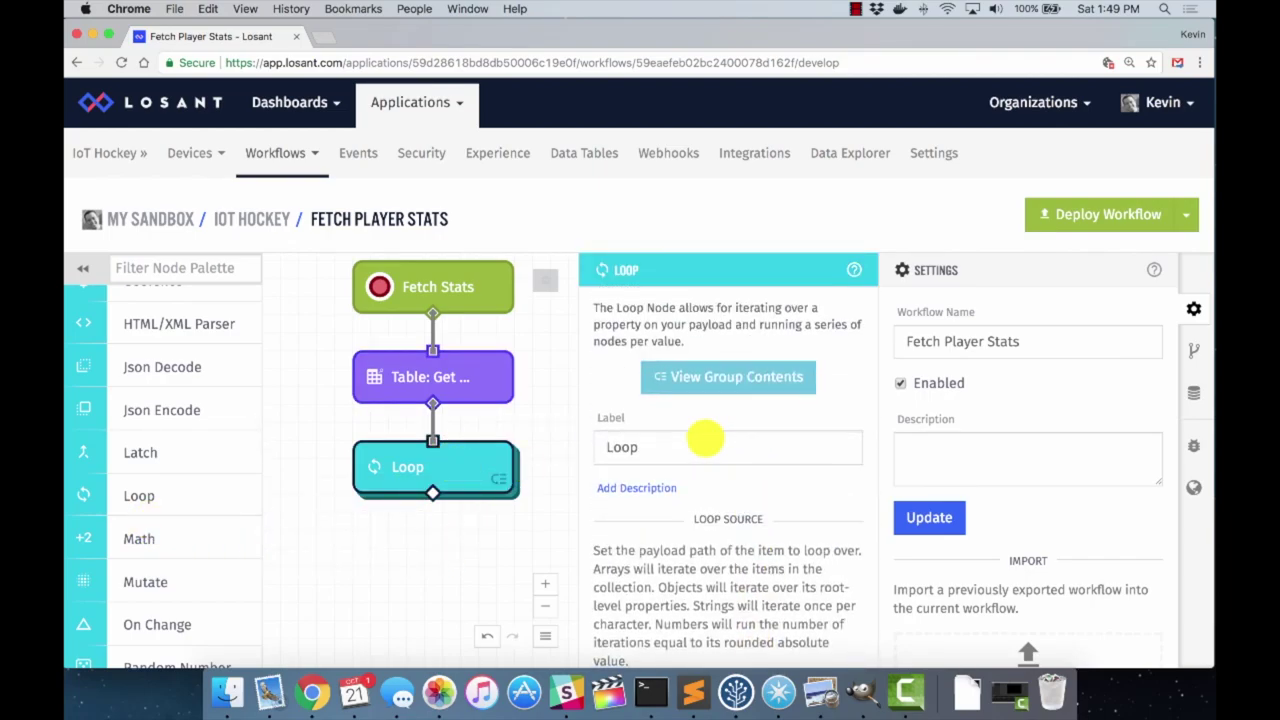
pyautogui.scroll(-3, 703, 437)
pyautogui.scroll(-1, 703, 433)
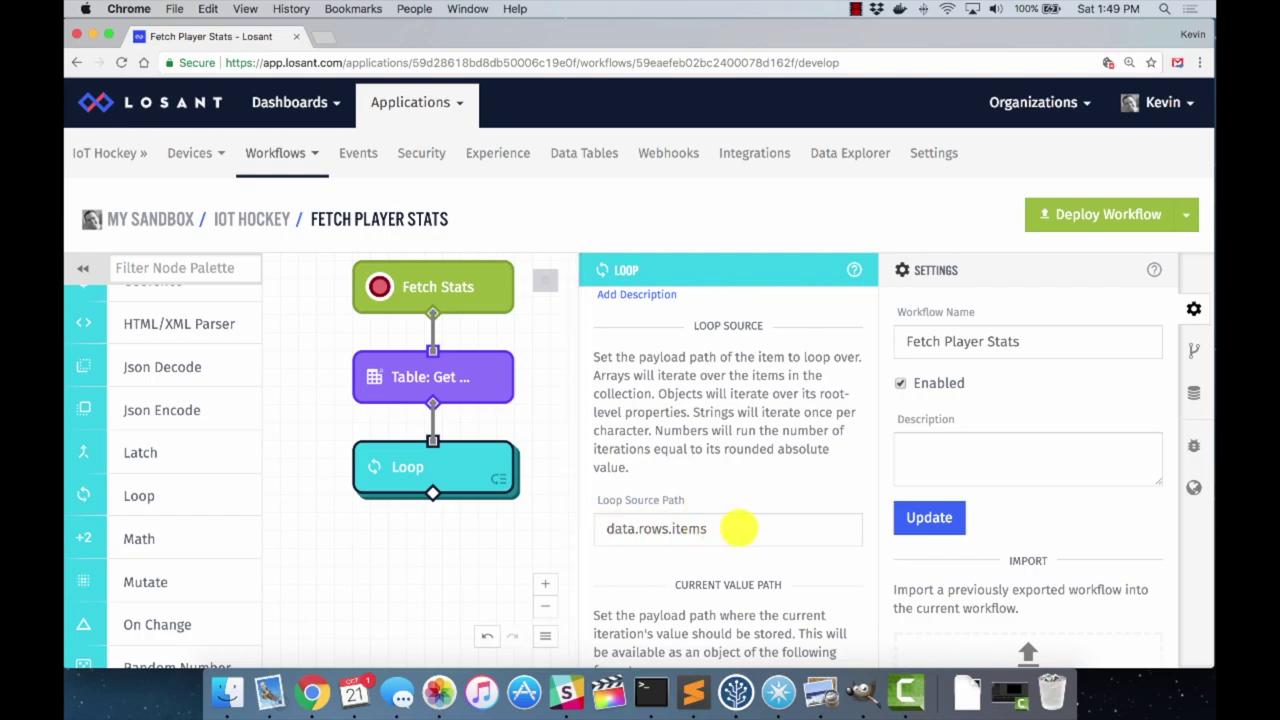
# Check the Loop node's current item path and open the loop's group contents.
pyautogui.scroll(-8, 735, 530)
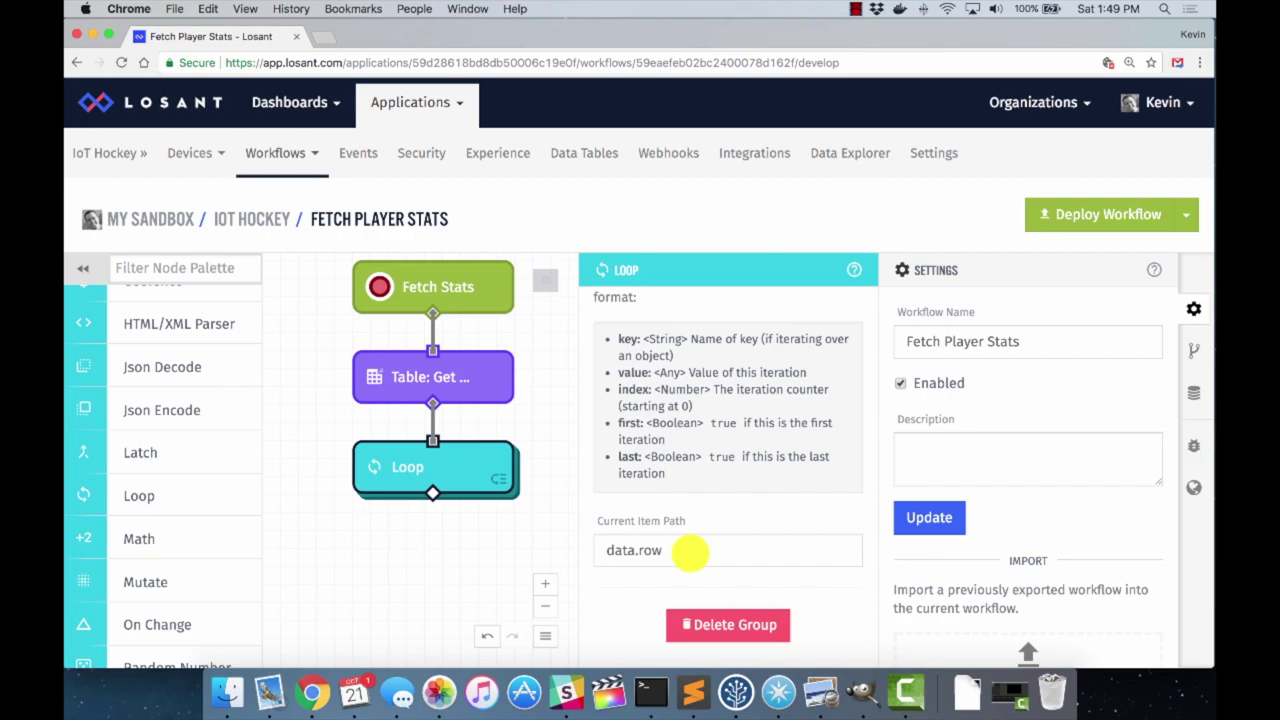
pyautogui.moveTo(670, 551); pyautogui.dragTo(603, 551)
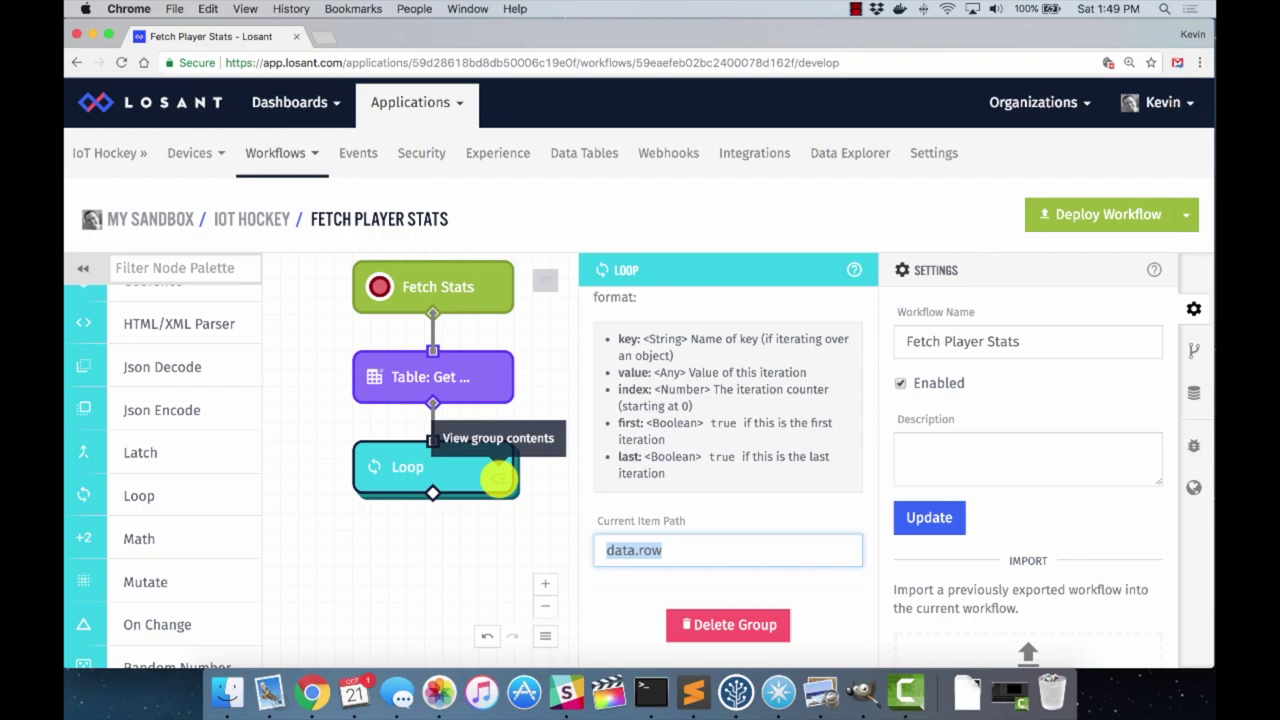
pyautogui.click(498, 478)
pyautogui.scroll(-1, 537, 448)
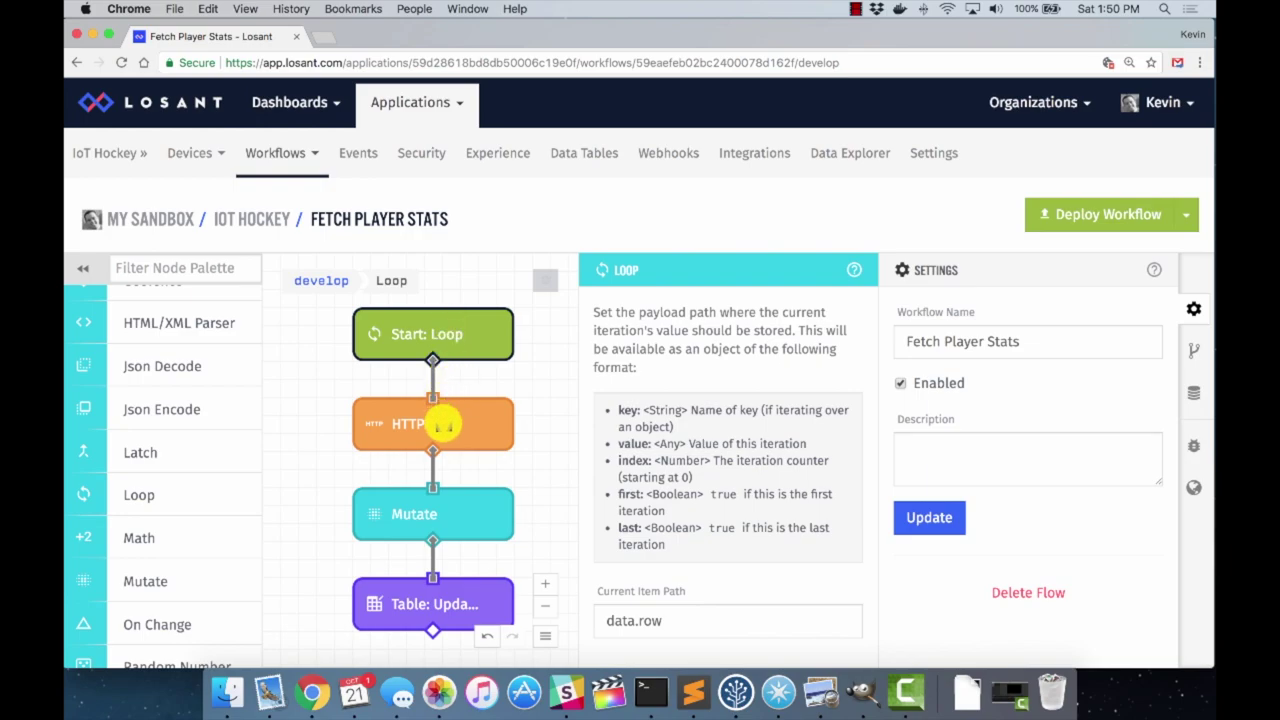
# Review the HTTP node's request method and URL template inside the loop, highlighting the data.row and player_id parts of the template.
pyautogui.click(443, 425)
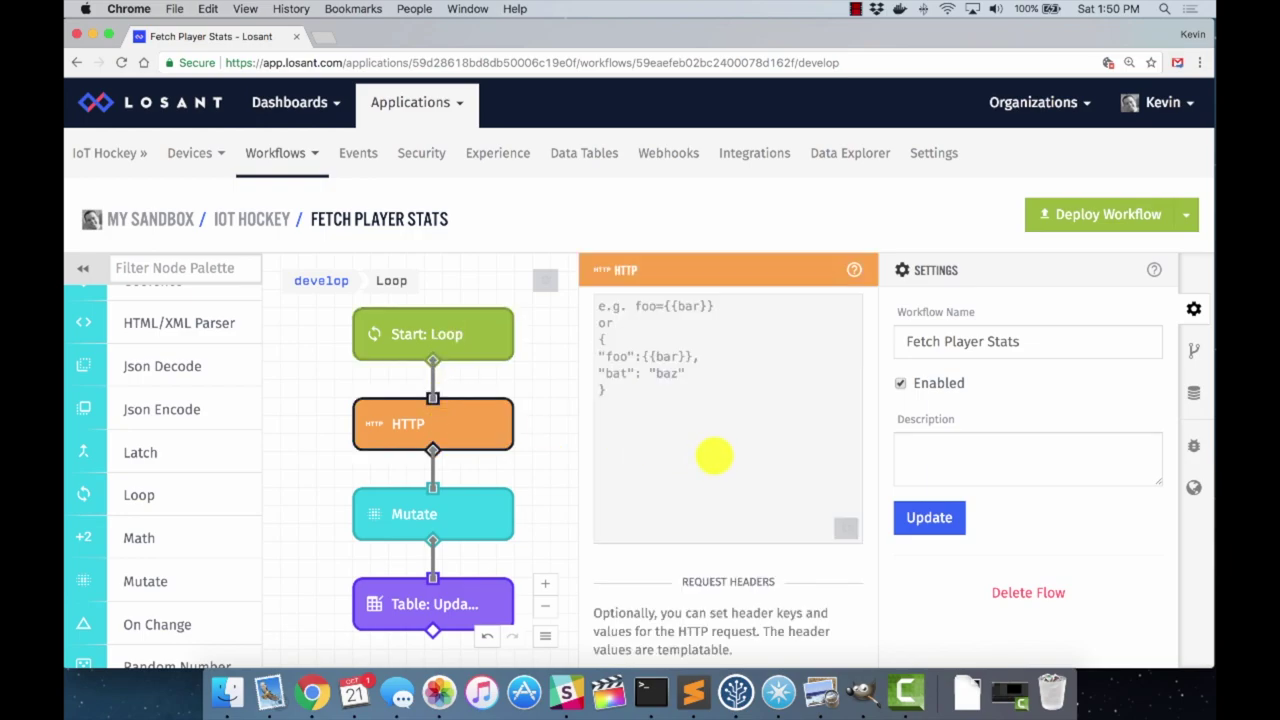
pyautogui.scroll(5, 714, 455)
pyautogui.scroll(2, 714, 455)
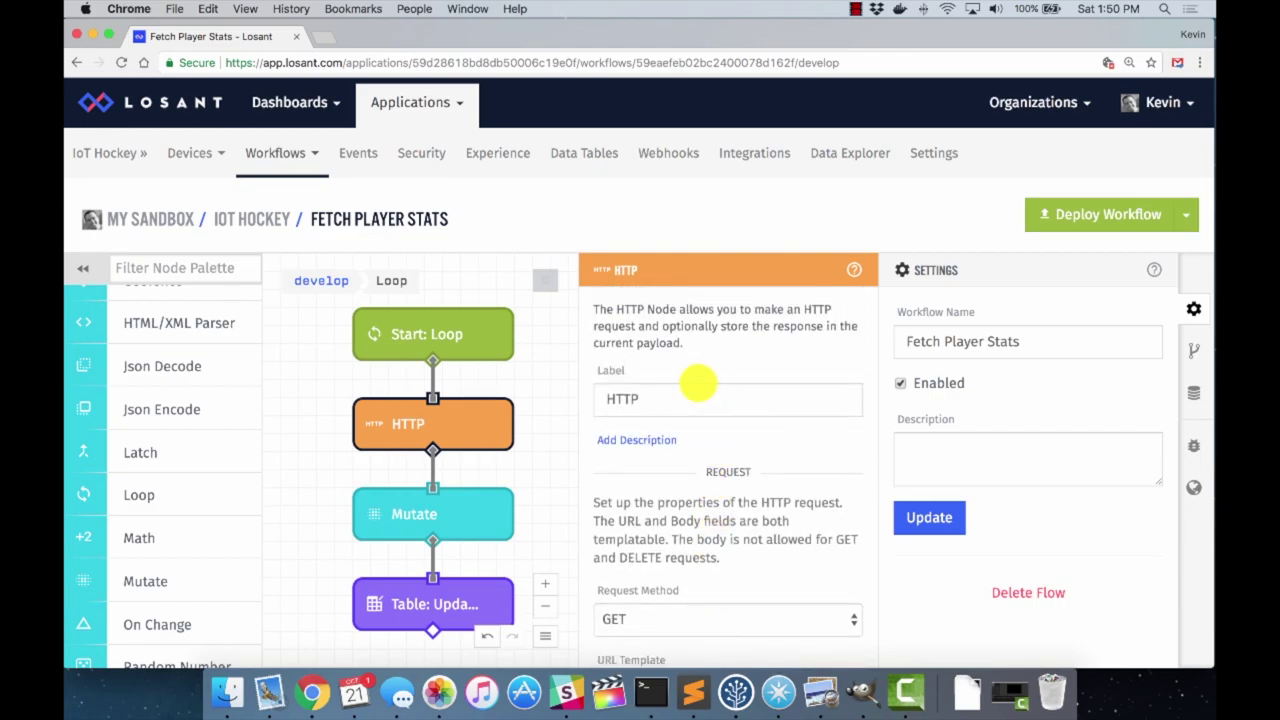
pyautogui.scroll(-5, 698, 382)
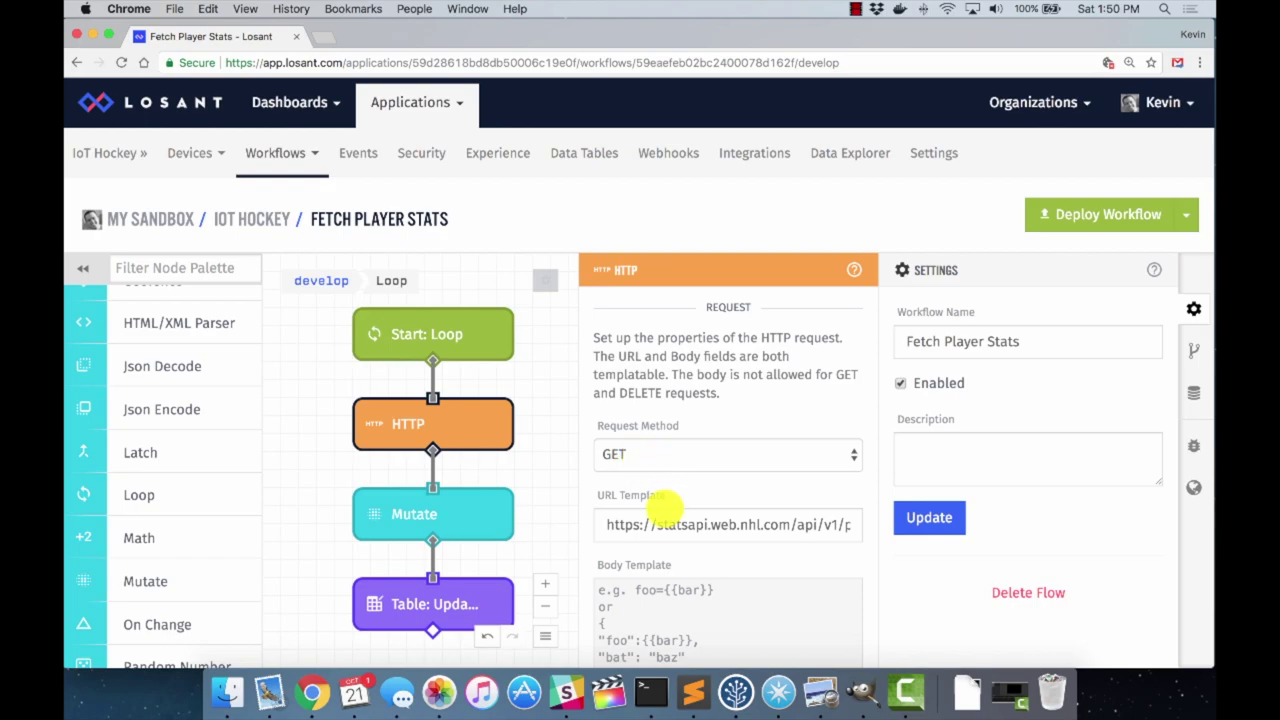
pyautogui.click(662, 537)
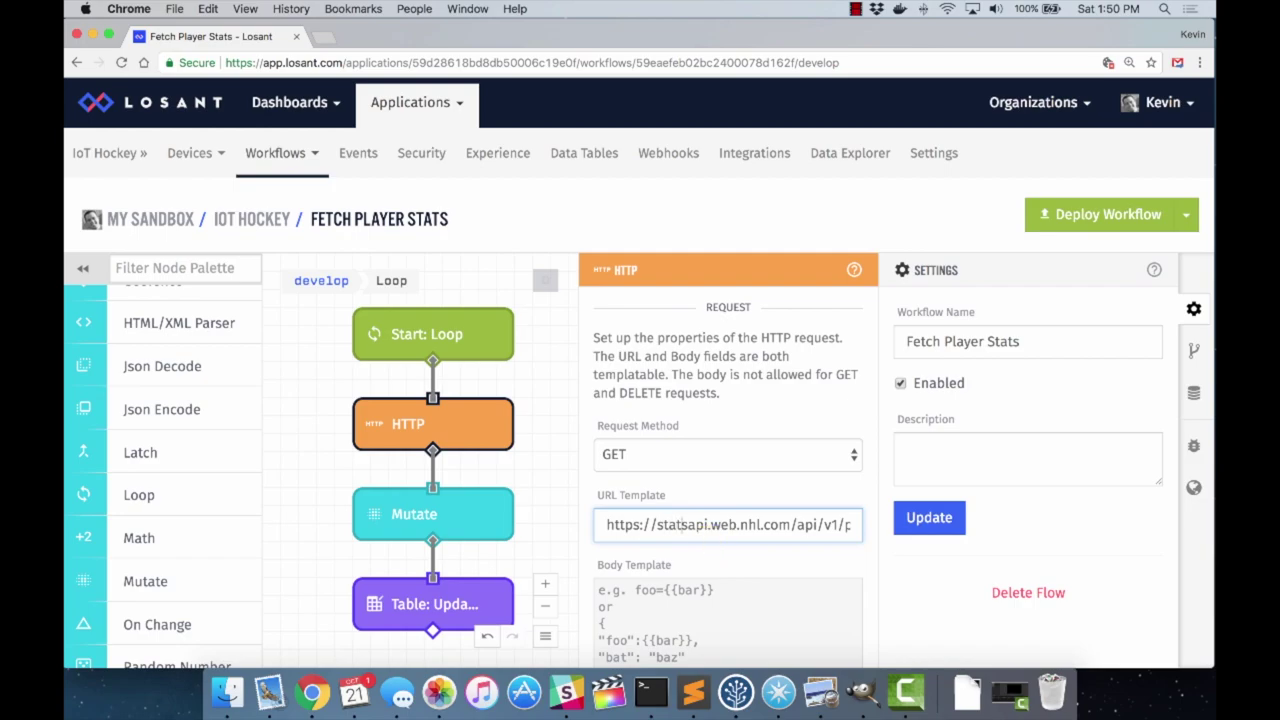
pyautogui.click(736, 524)
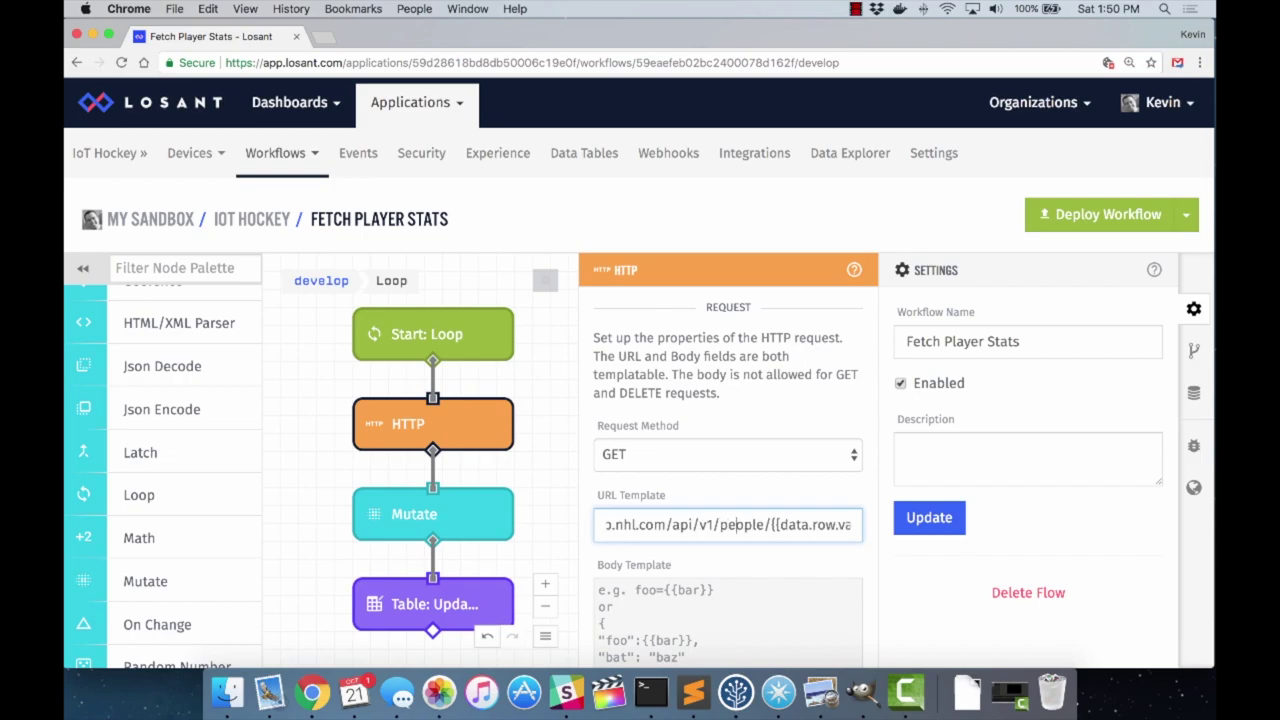
pyautogui.hscroll(3, 728, 524)
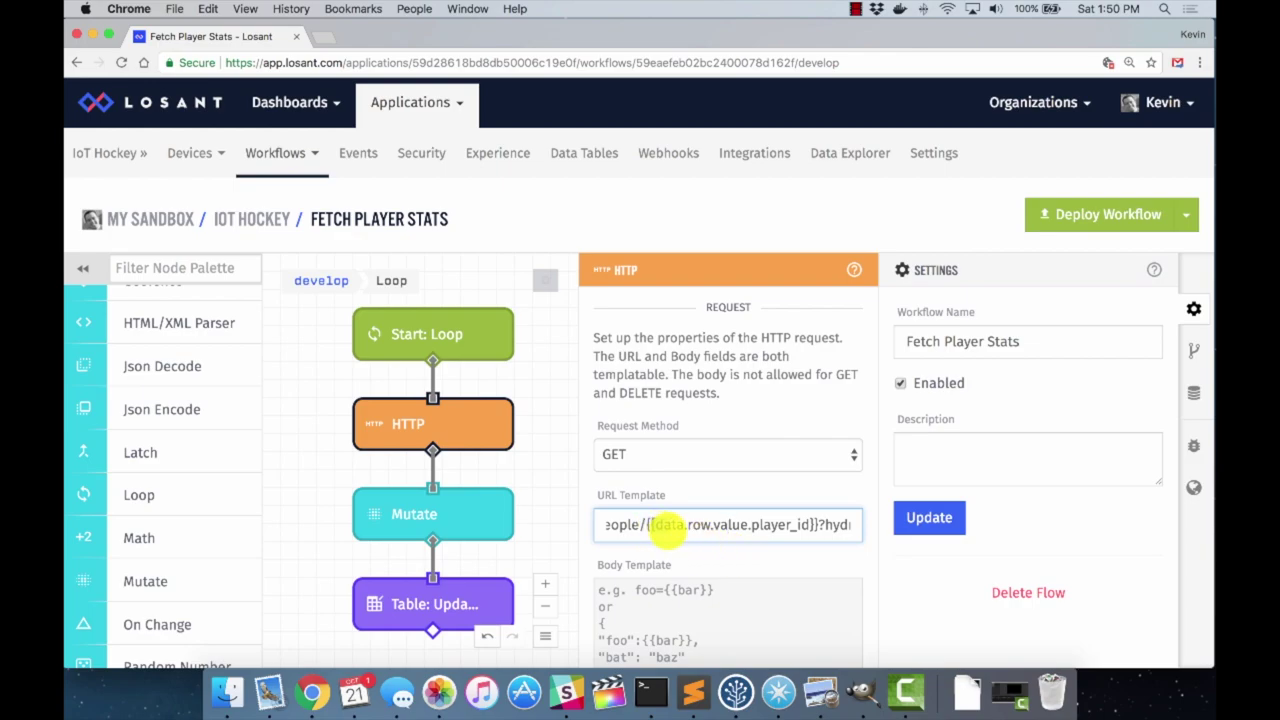
pyautogui.moveTo(676, 530); pyautogui.dragTo(712, 530)
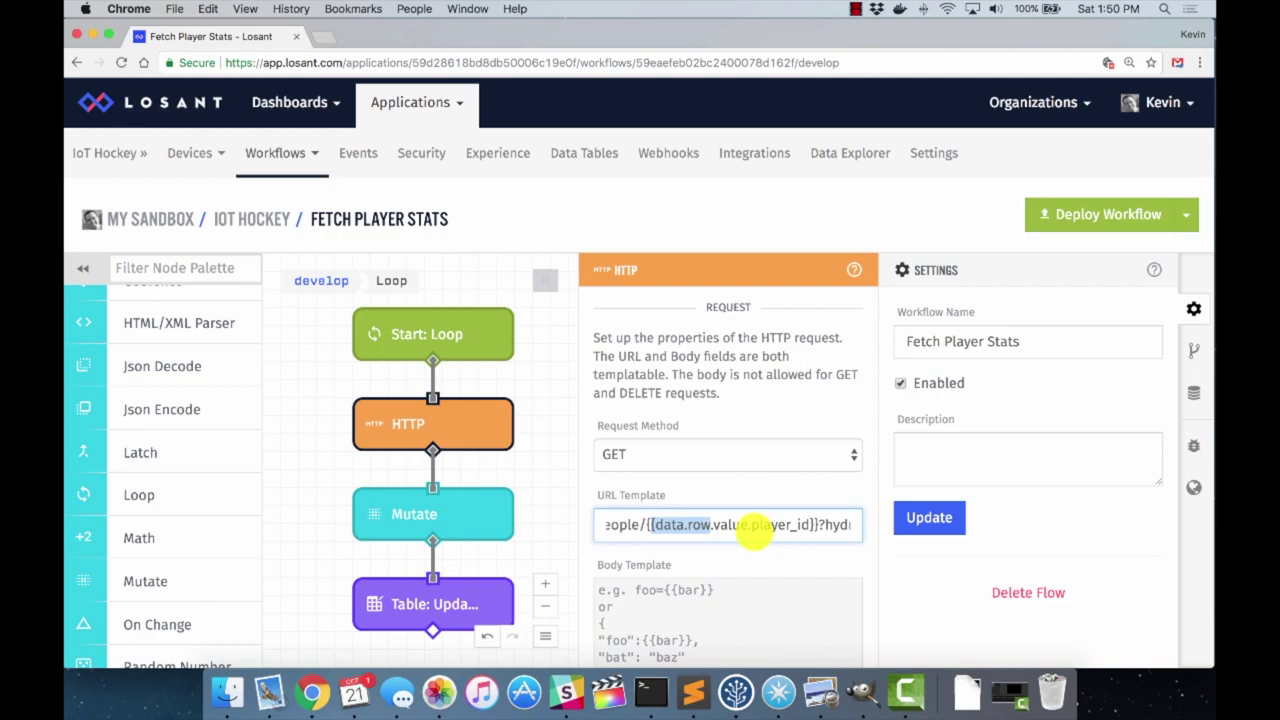
pyautogui.click(750, 524)
pyautogui.moveTo(752, 524); pyautogui.dragTo(811, 524)
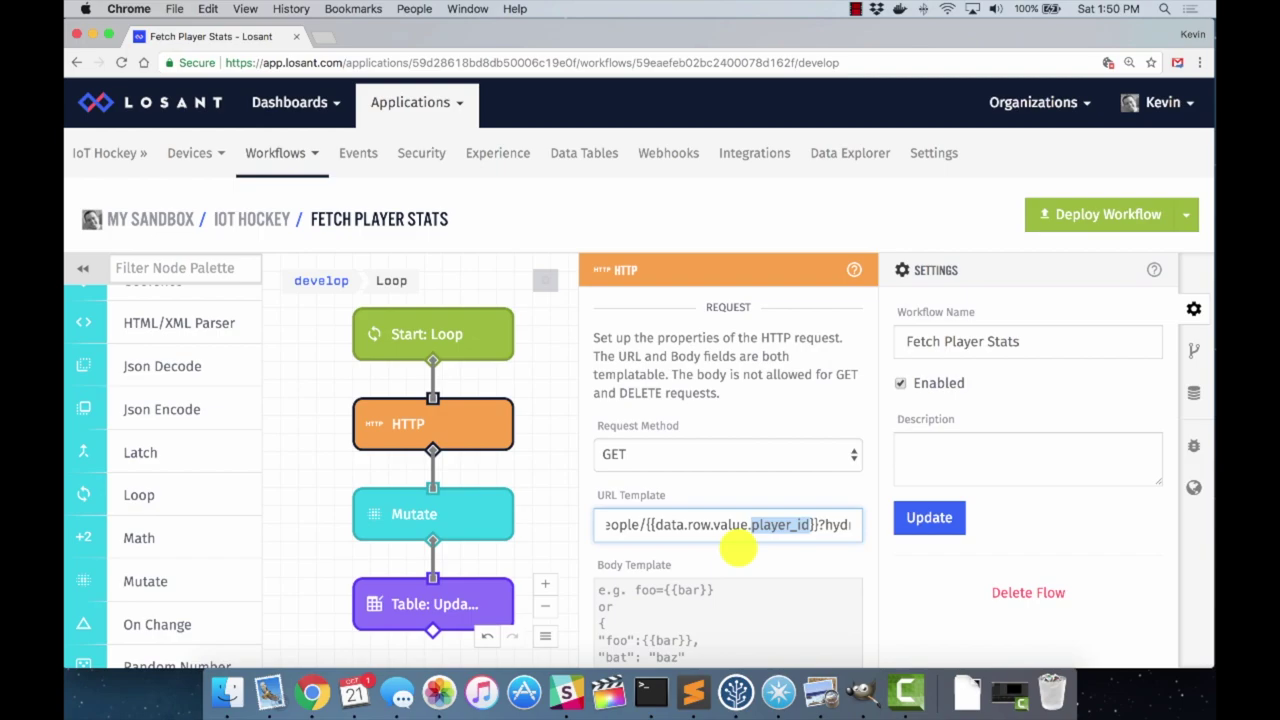
# Review the HTTP node's body template, request headers and the payload path that stores the response.
pyautogui.scroll(-5, 710, 532)
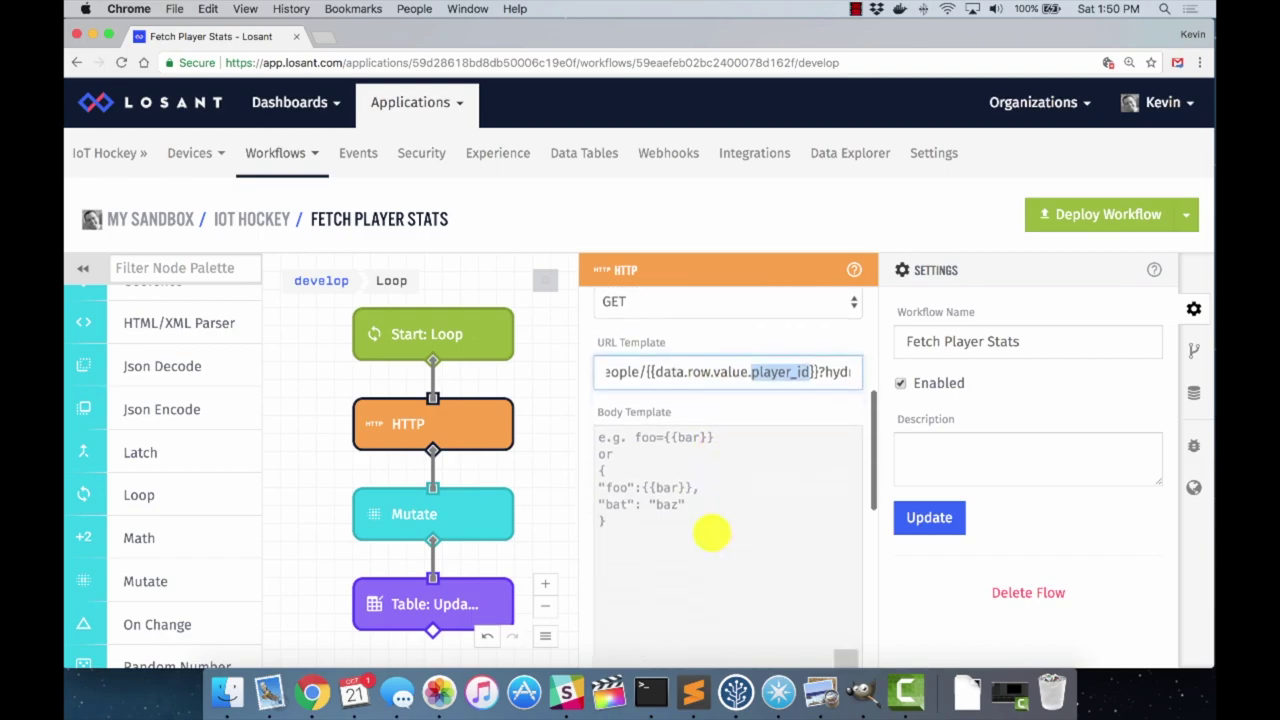
pyautogui.scroll(-8, 710, 532)
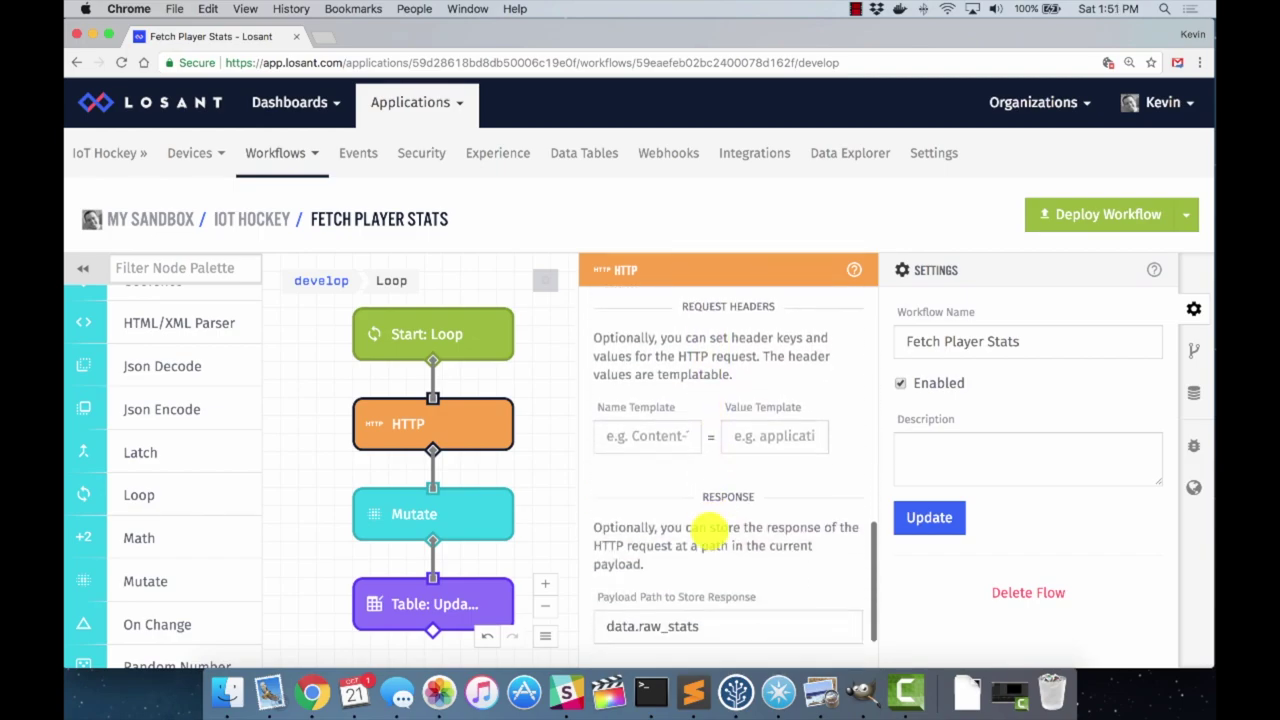
pyautogui.scroll(-1, 709, 532)
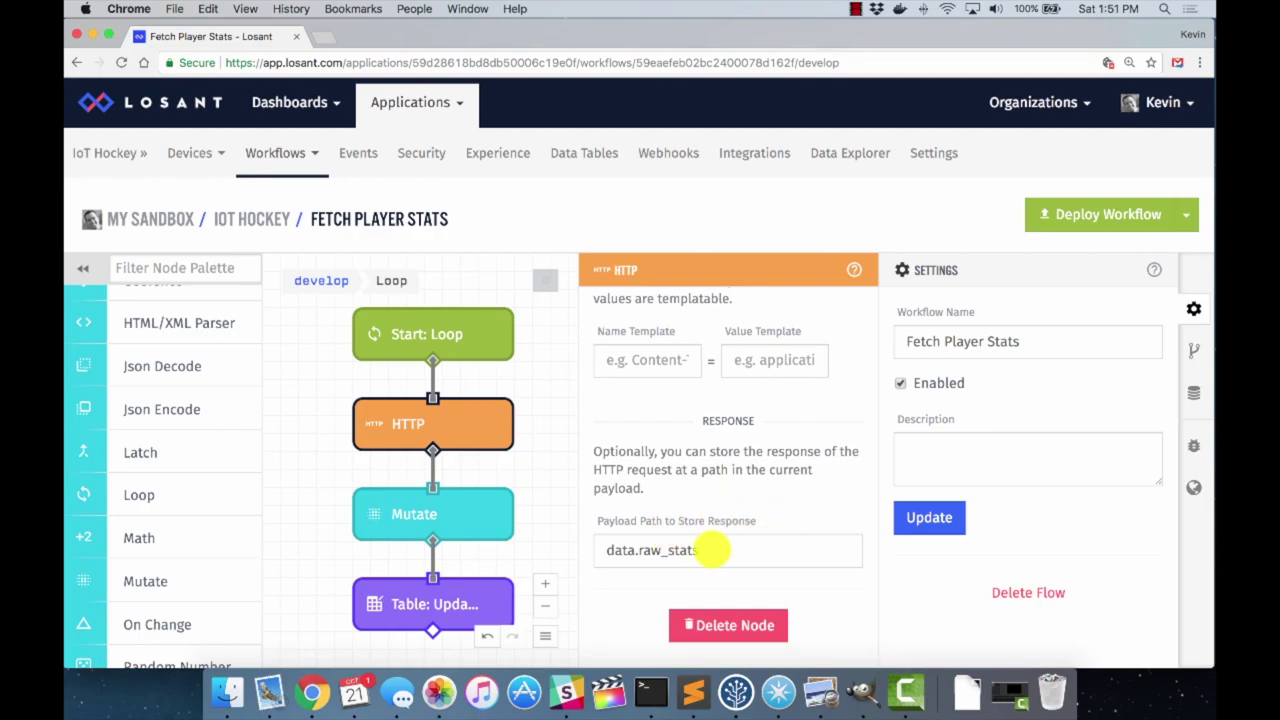
pyautogui.moveTo(709, 549); pyautogui.dragTo(606, 549)
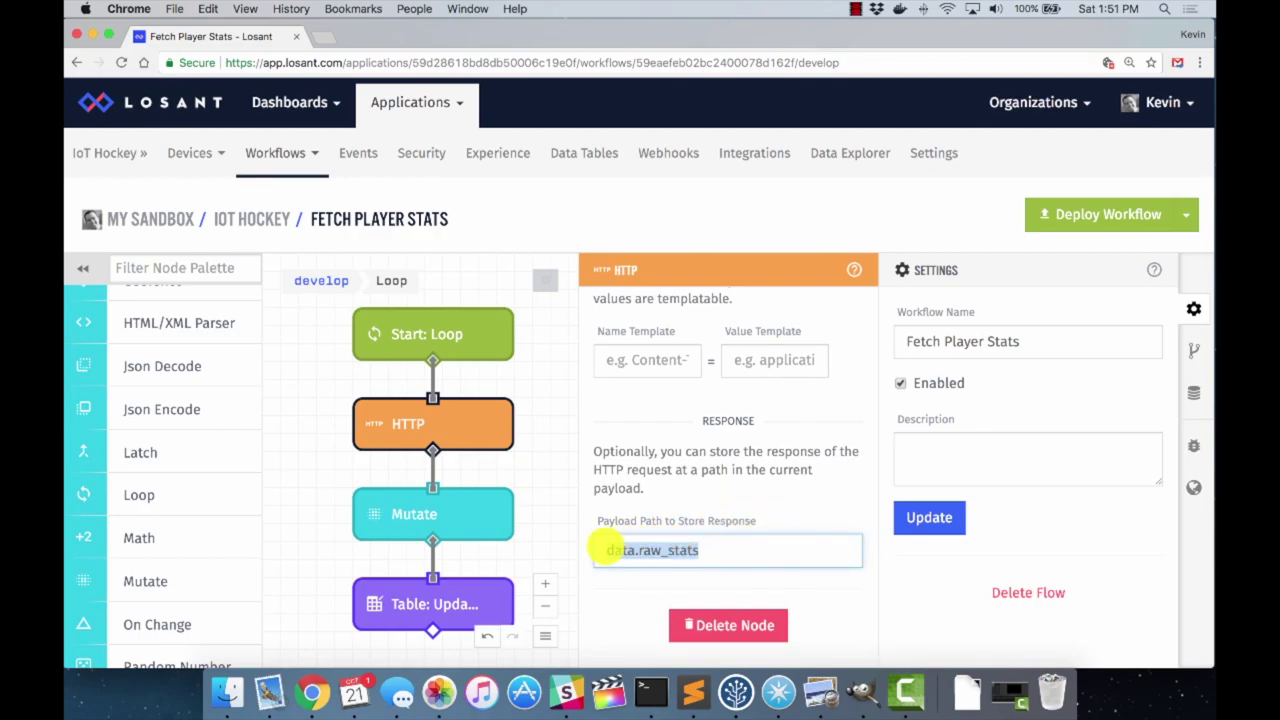
pyautogui.click(705, 552)
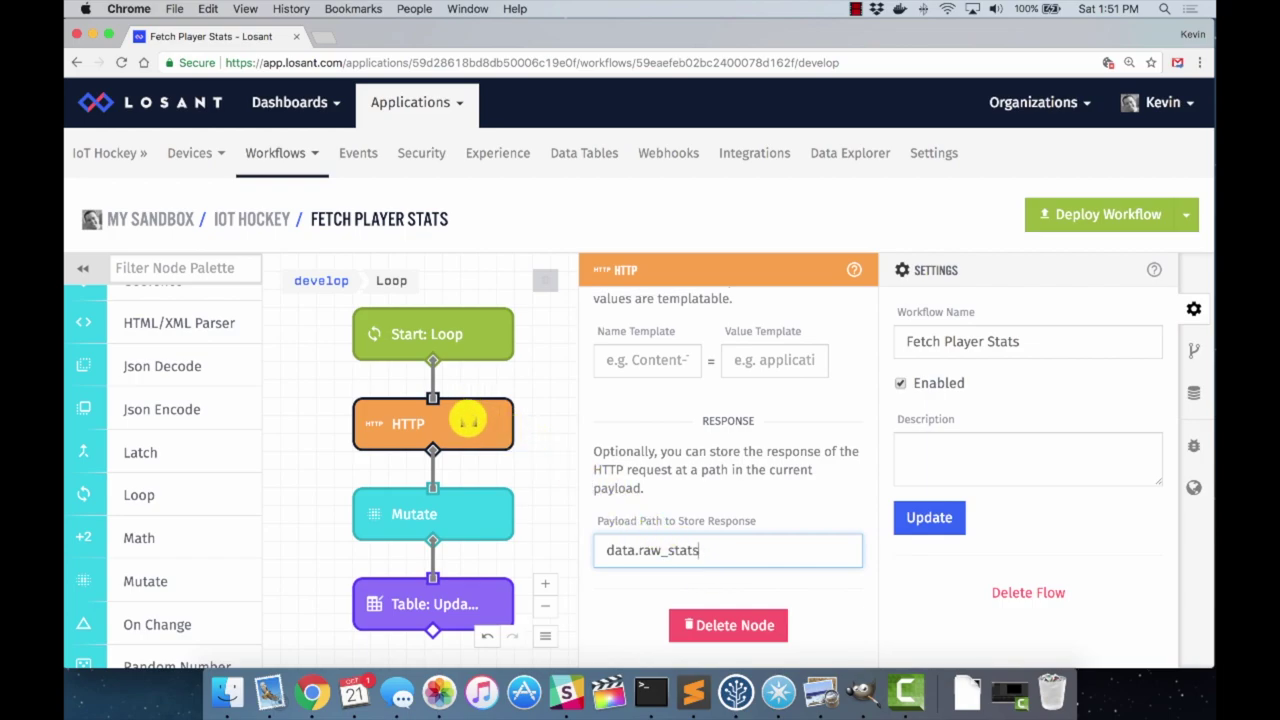
# Examine the Mutate node's two set-value rules, covering the first rule's full value template and both rules' destination paths.
pyautogui.click(432, 515)
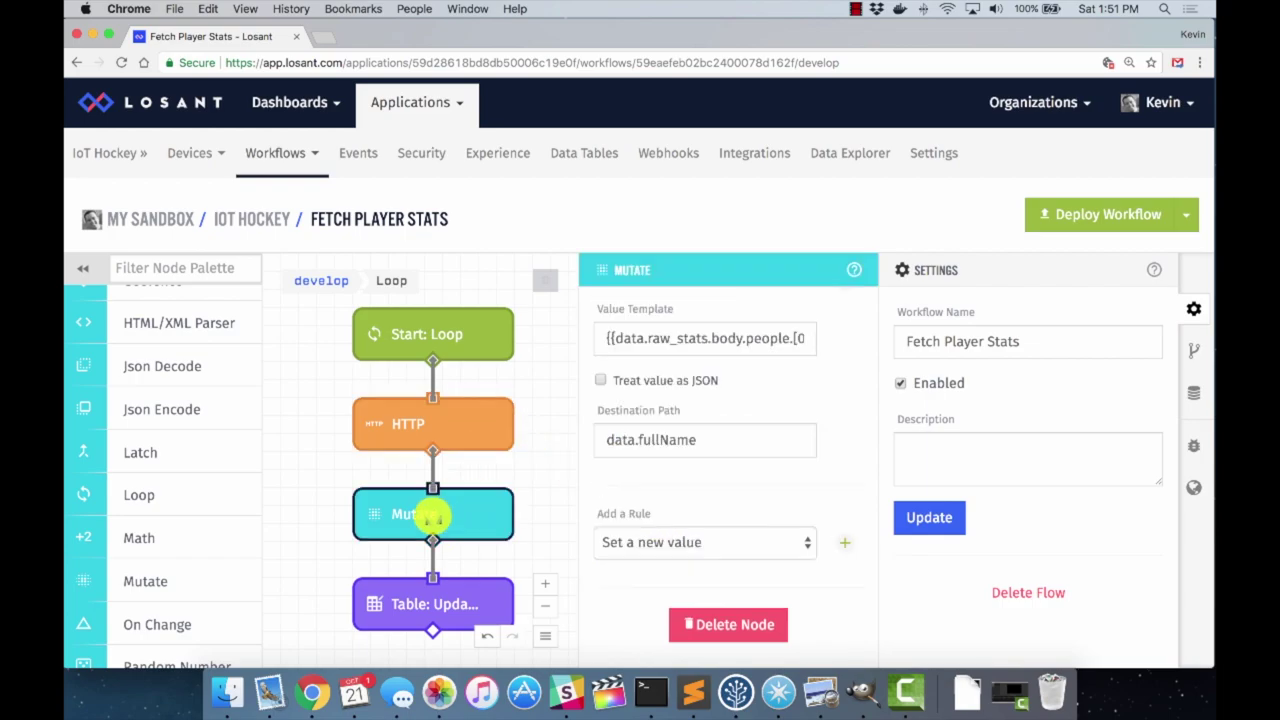
pyautogui.scroll(5, 728, 462)
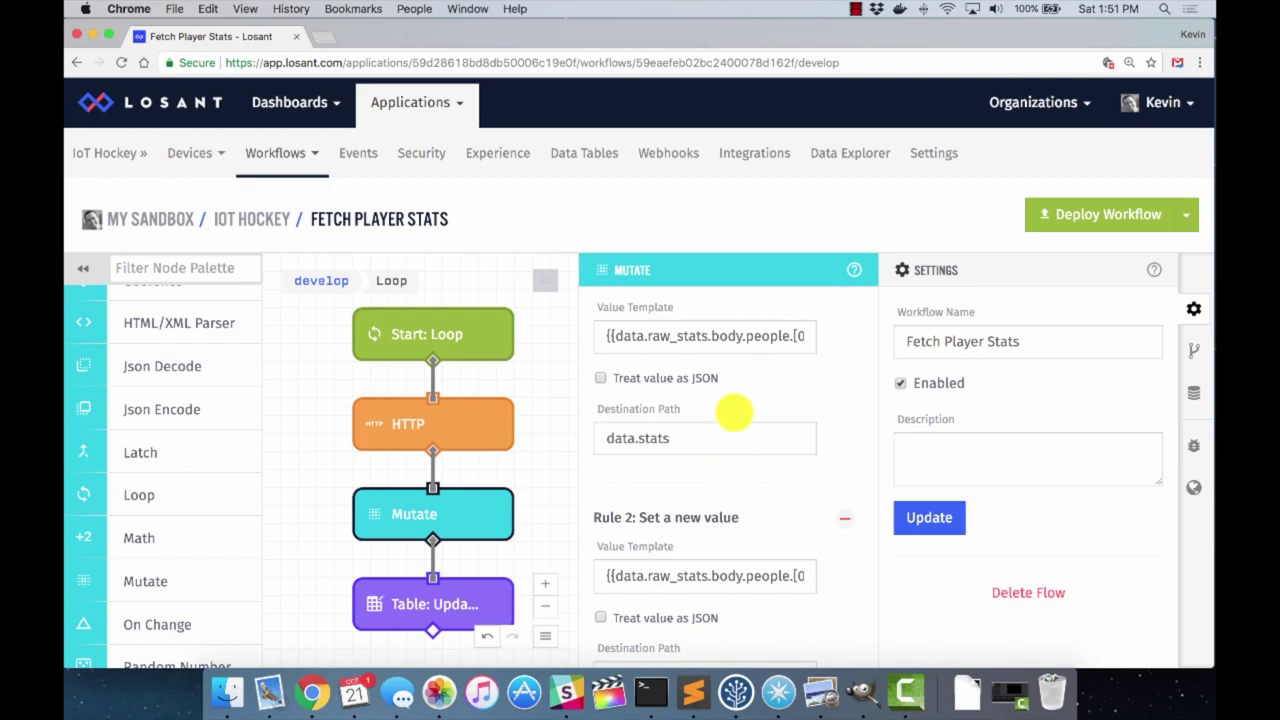
pyautogui.click(677, 336)
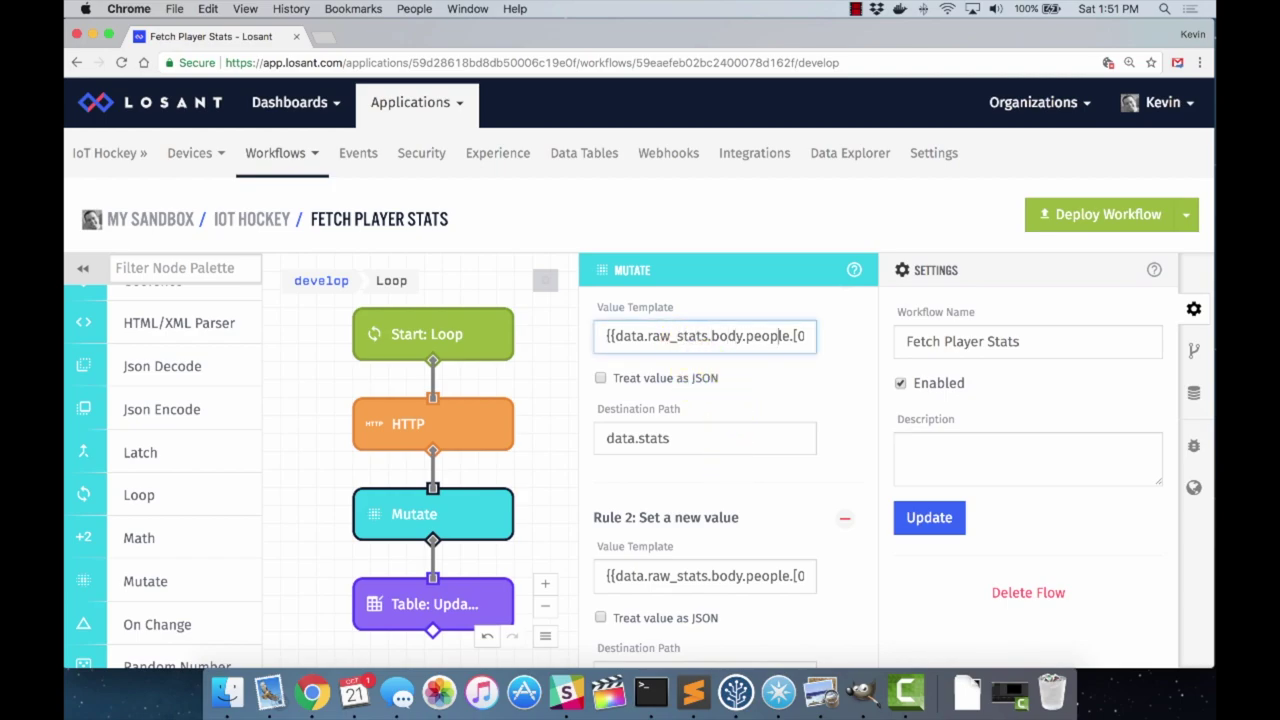
pyautogui.press('End')
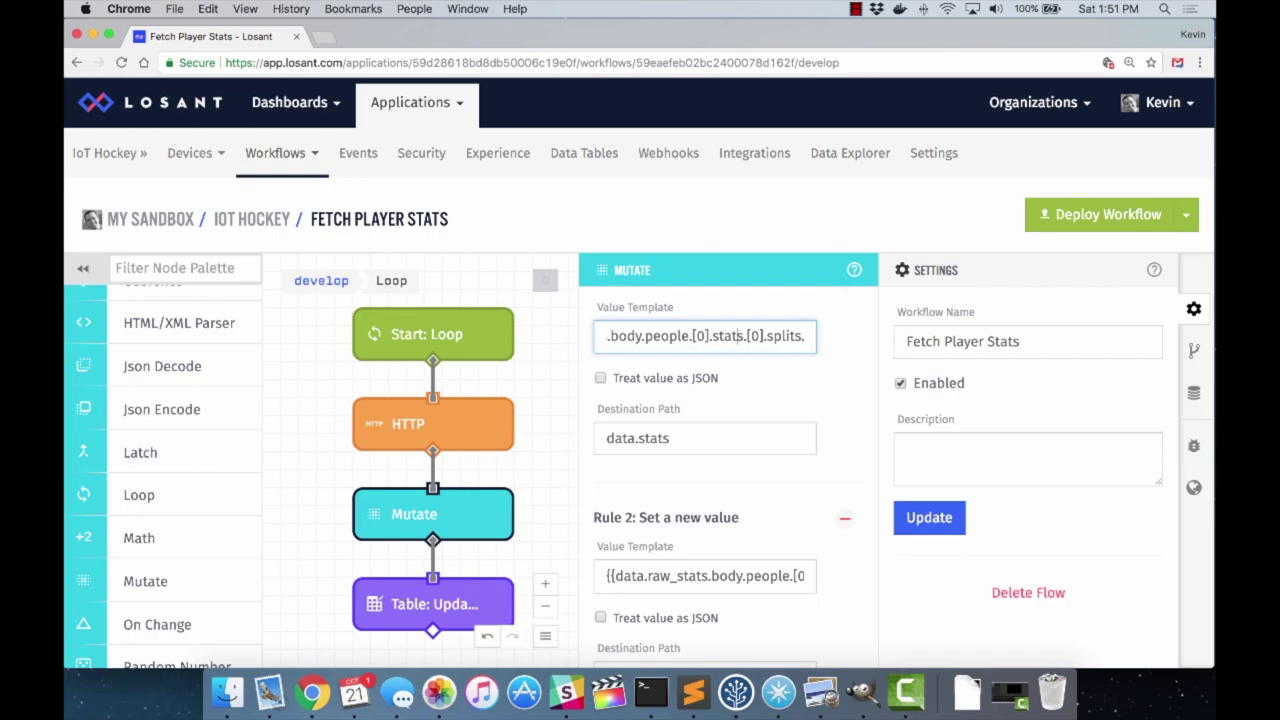
pyautogui.press('super+v')
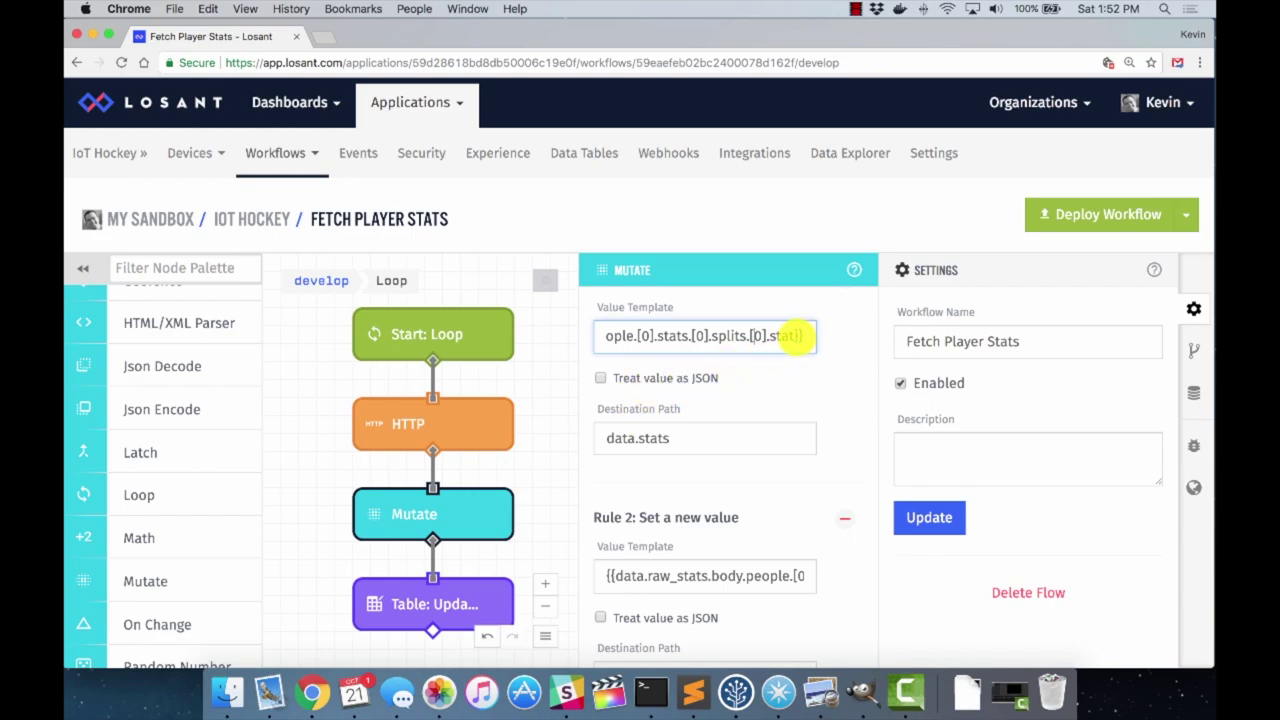
pyautogui.doubleClick(772, 336)
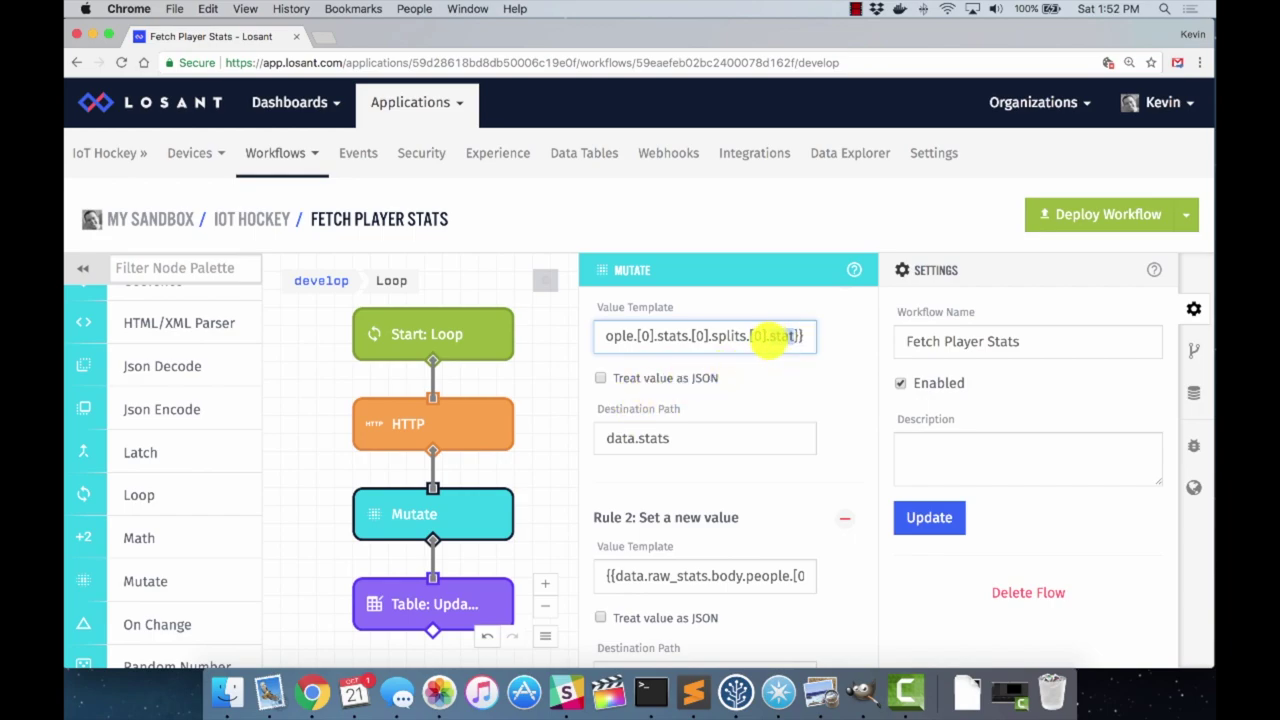
pyautogui.moveTo(668, 438); pyautogui.dragTo(601, 437)
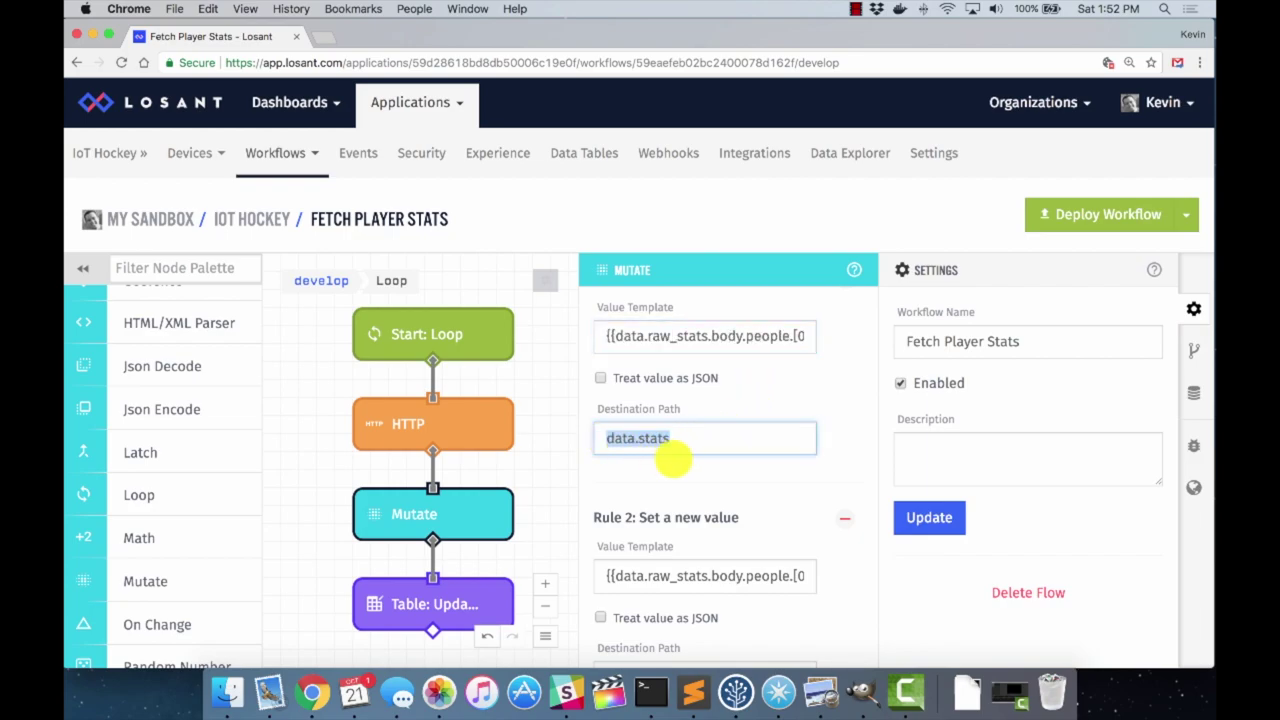
pyautogui.scroll(-3, 673, 459)
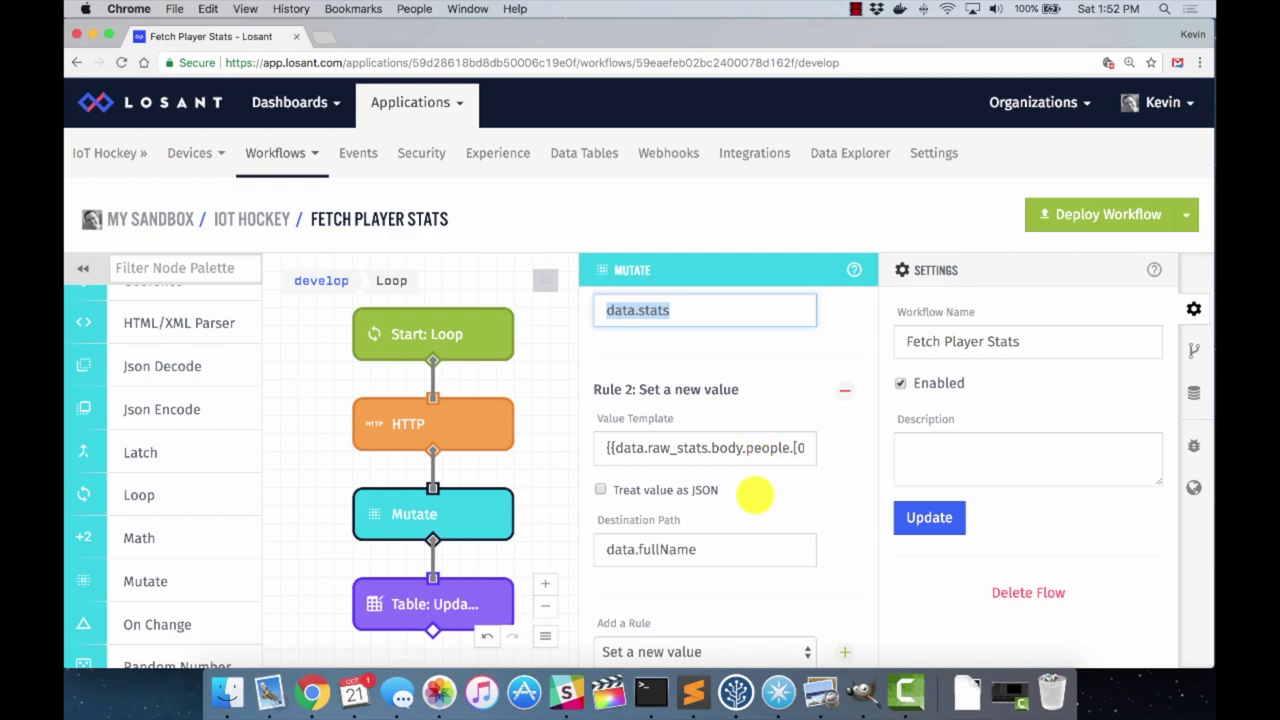
pyautogui.click(705, 549)
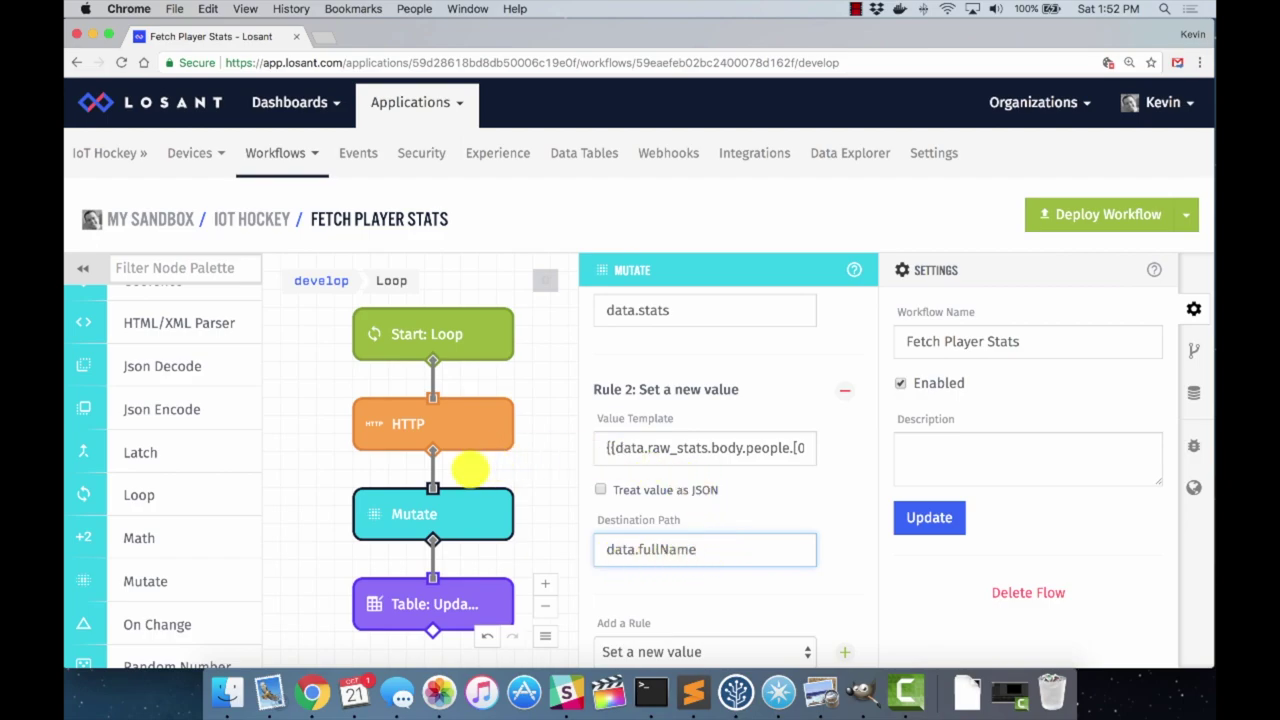
# Open the Table: Update Row node and examine its data table, row ID template and data method.
pyautogui.scroll(-3, 480, 480)
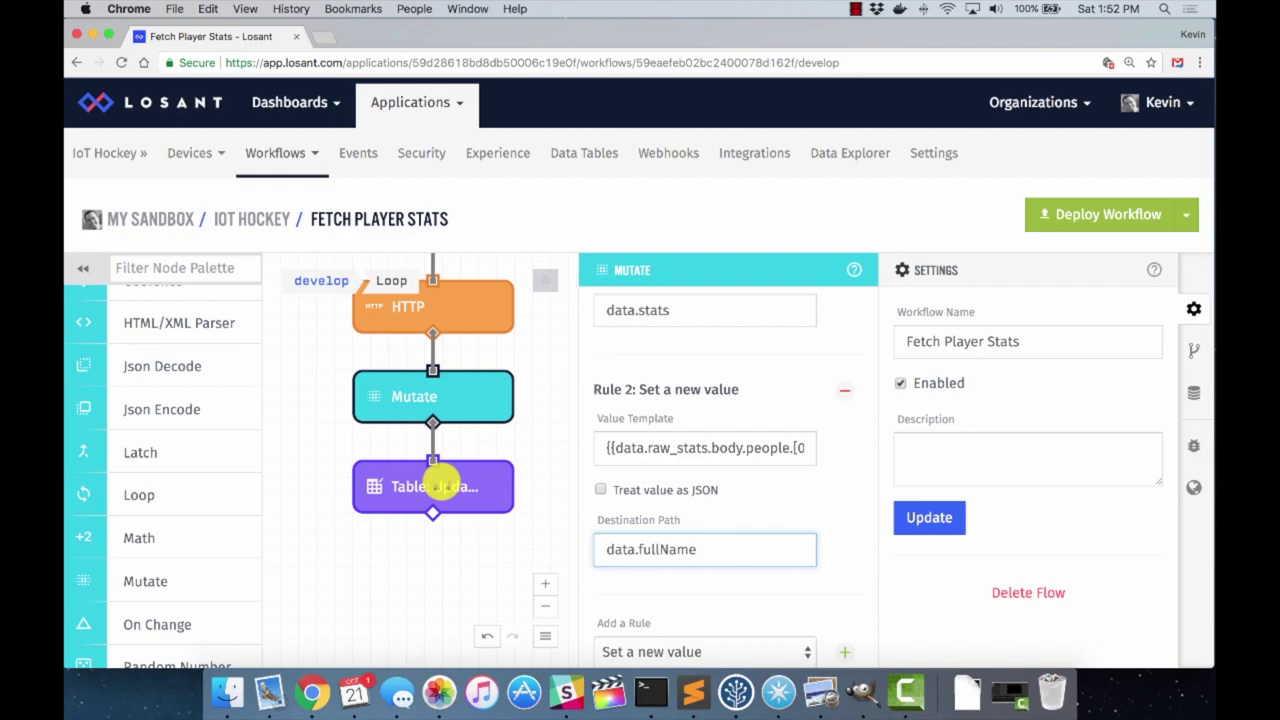
pyautogui.click(443, 486)
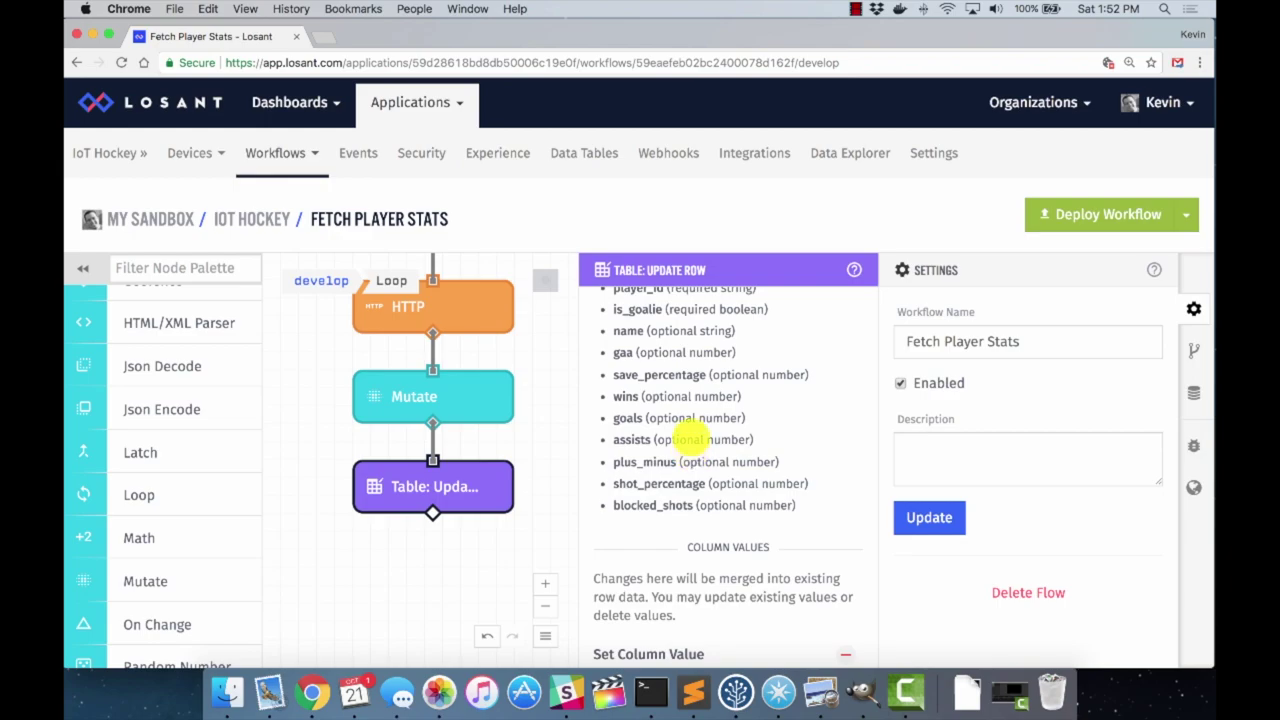
pyautogui.scroll(1, 690, 432)
pyautogui.scroll(5, 690, 432)
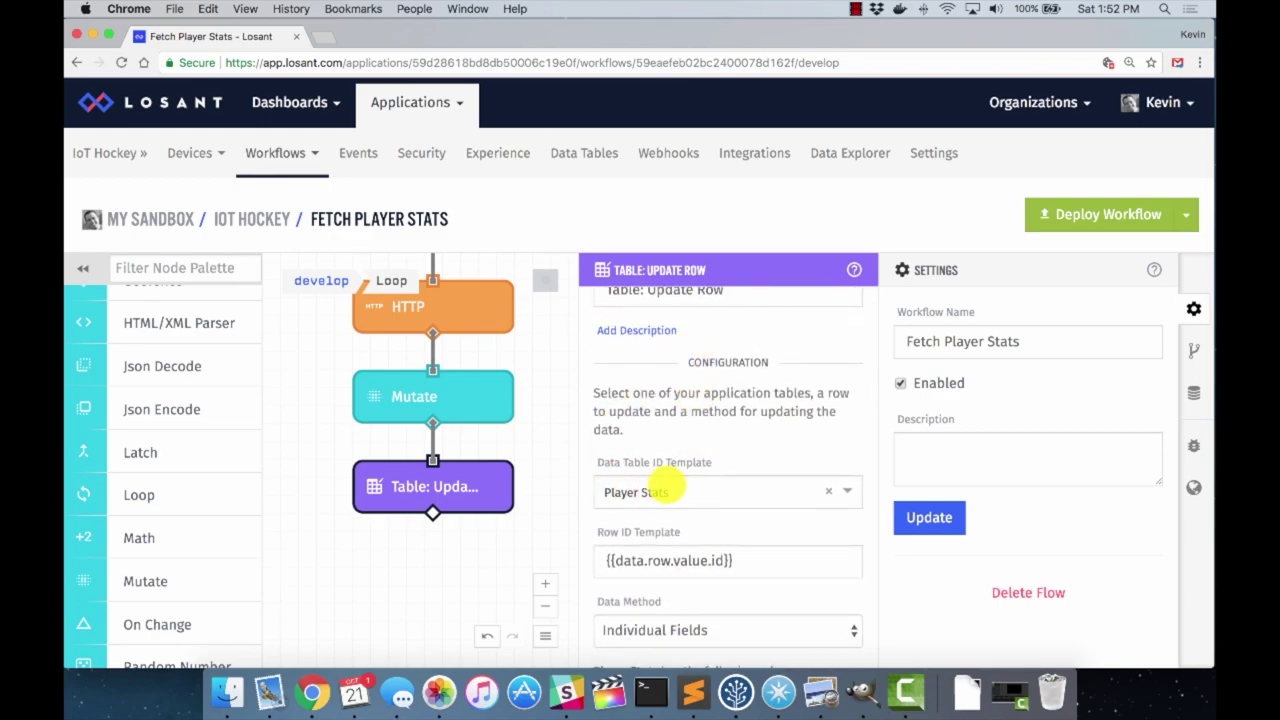
pyautogui.scroll(-4, 690, 470)
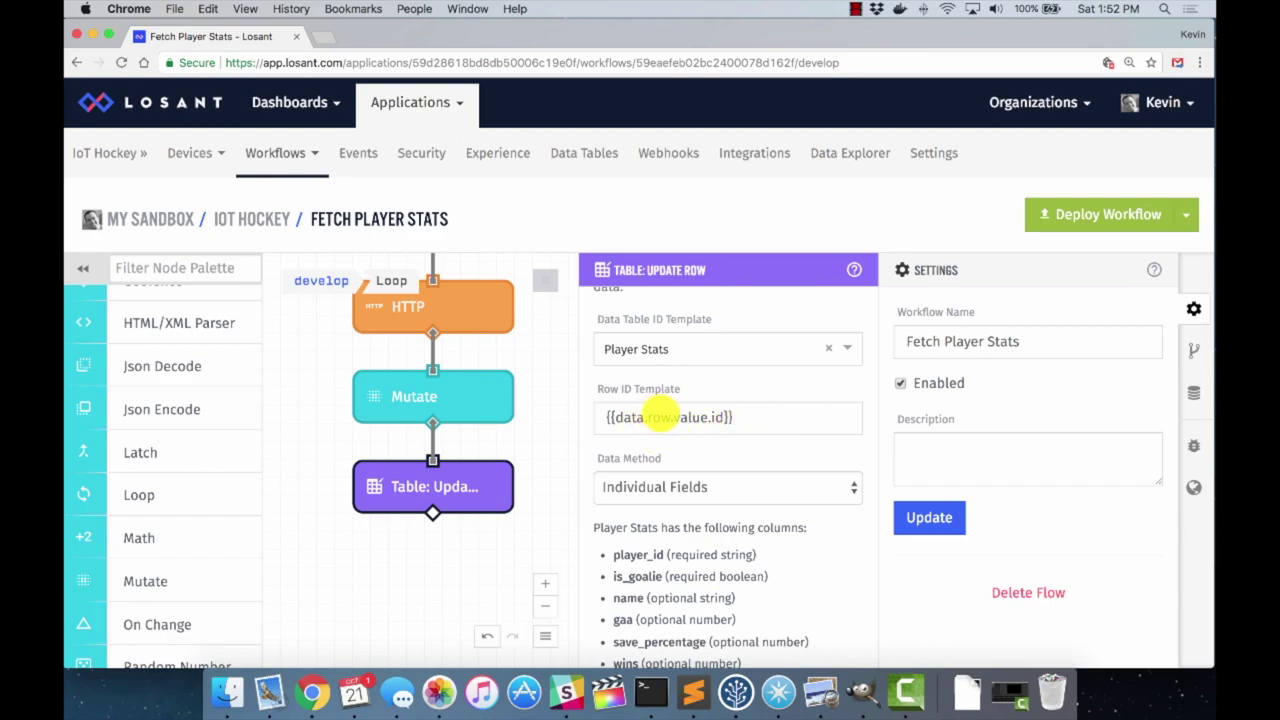
pyautogui.moveTo(670, 418); pyautogui.dragTo(614, 418)
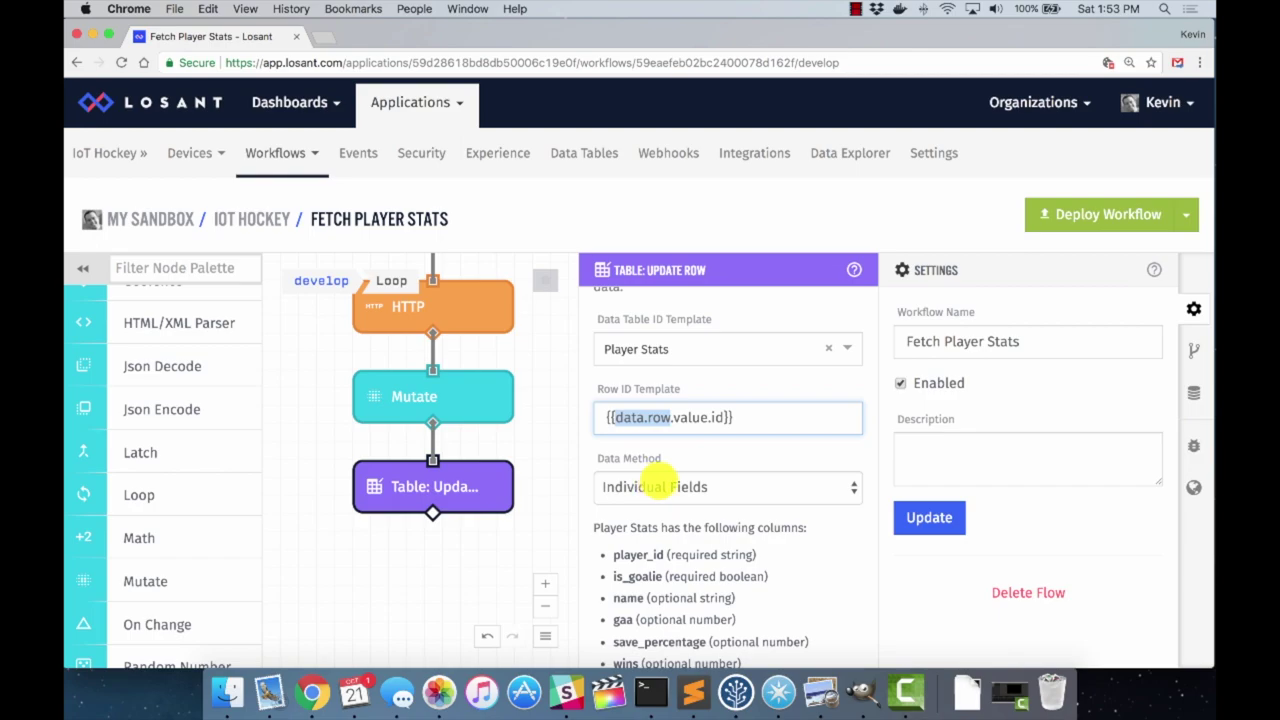
pyautogui.click(738, 418)
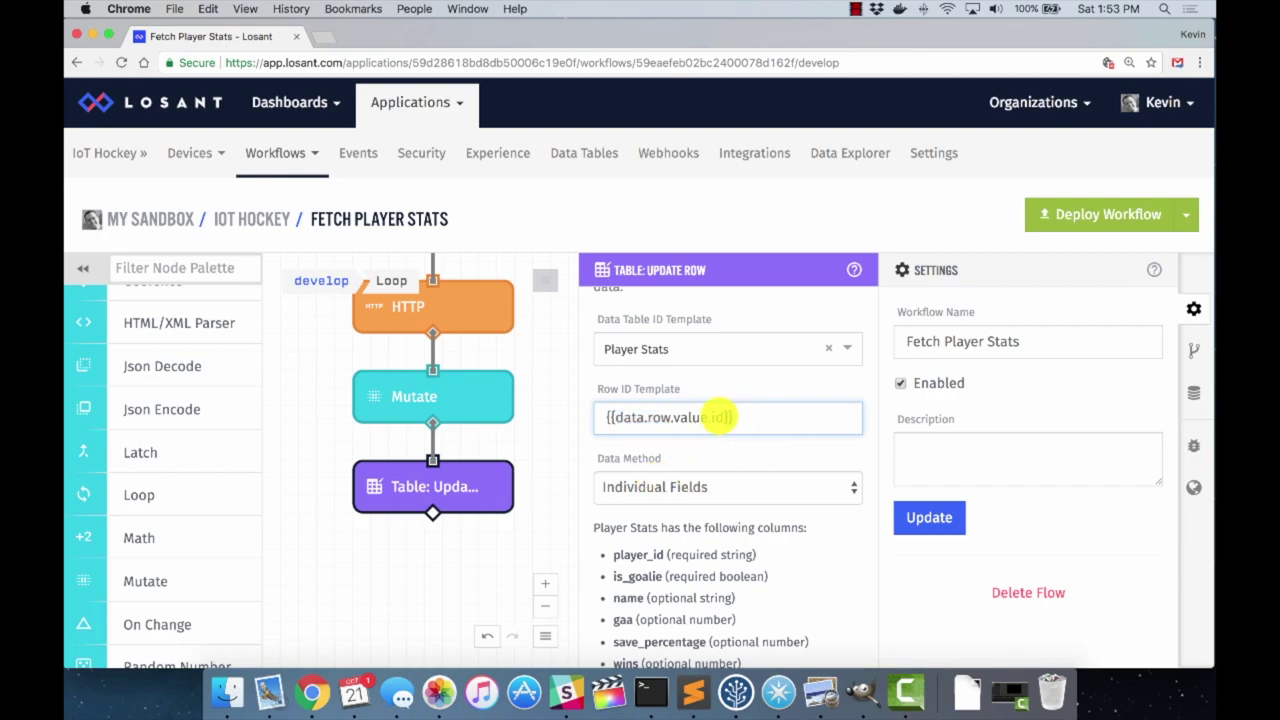
pyautogui.moveTo(714, 416); pyautogui.dragTo(597, 416)
# Review the Table: Update Row node's column list and its first column value mappings, from name through wins.
pyautogui.scroll(-5, 667, 463)
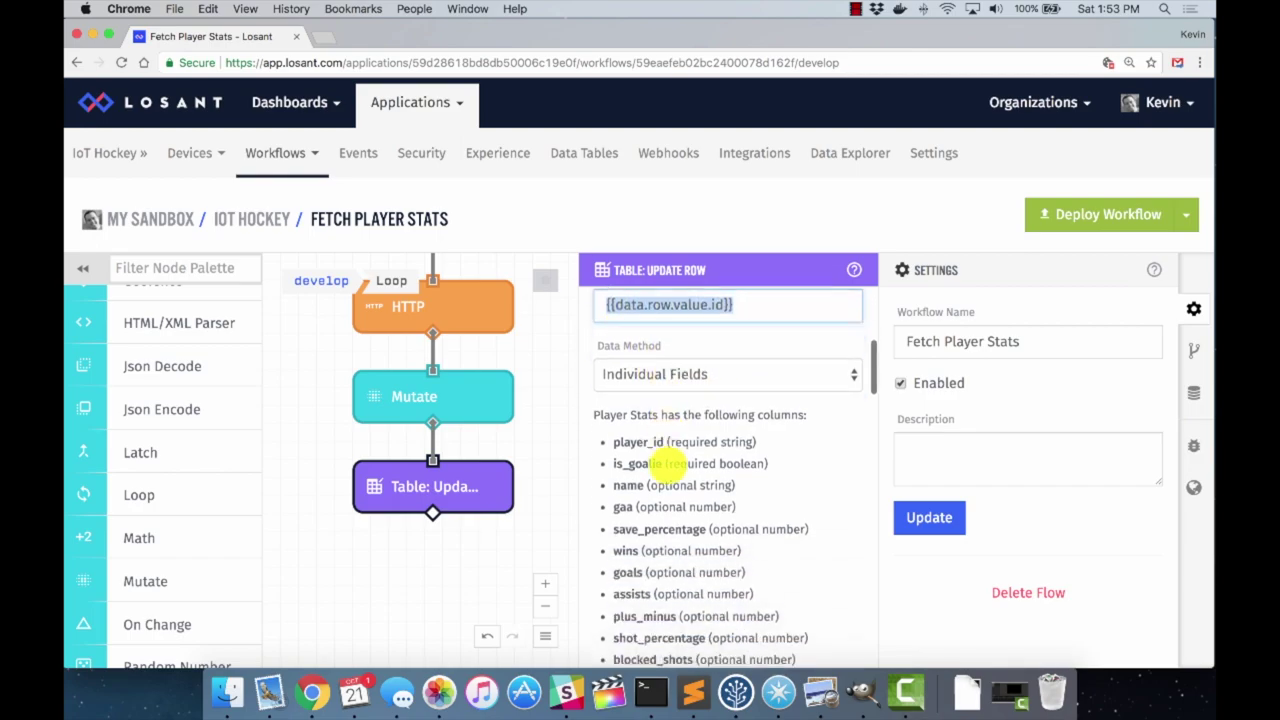
pyautogui.scroll(-1, 667, 460)
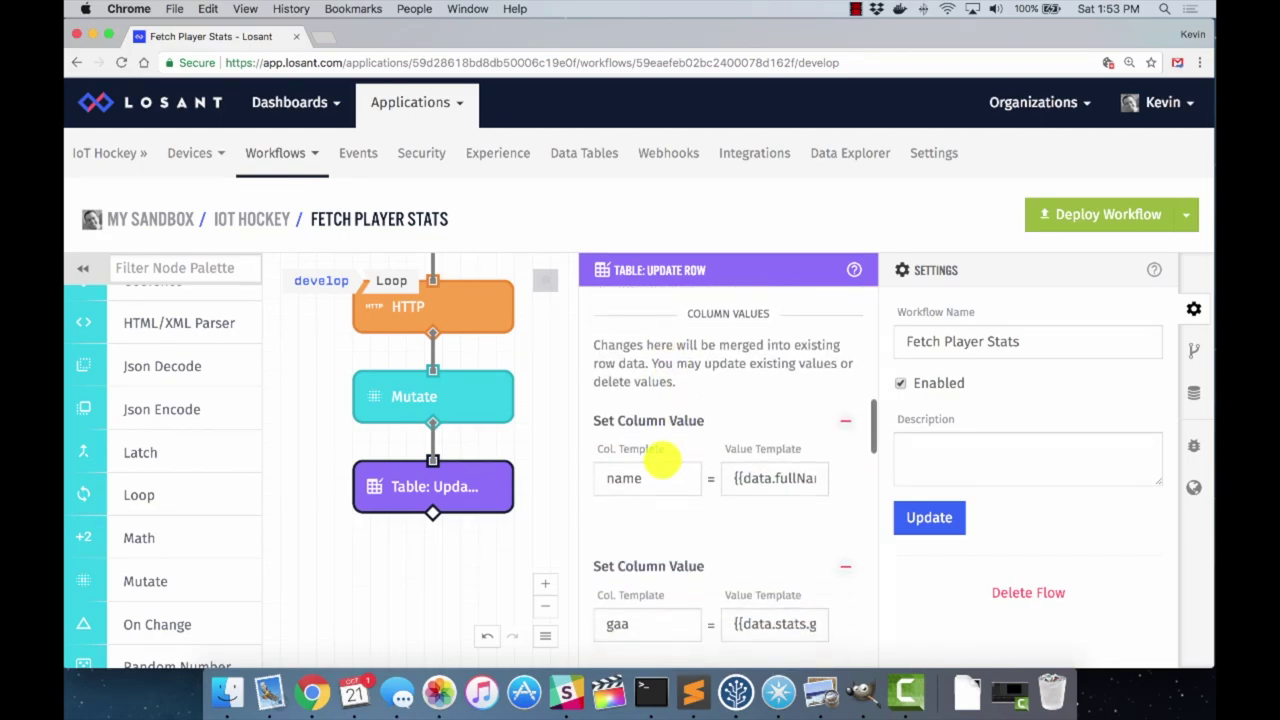
pyautogui.scroll(-1, 650, 420)
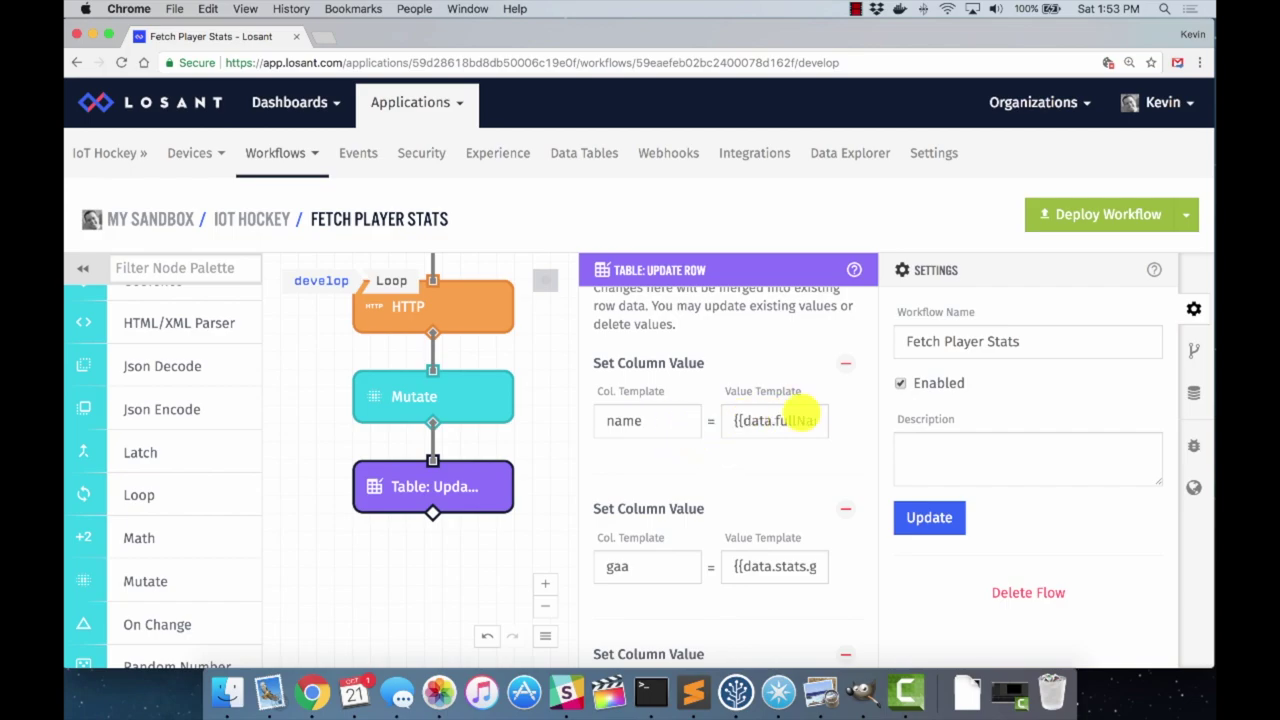
pyautogui.scroll(-2, 645, 408)
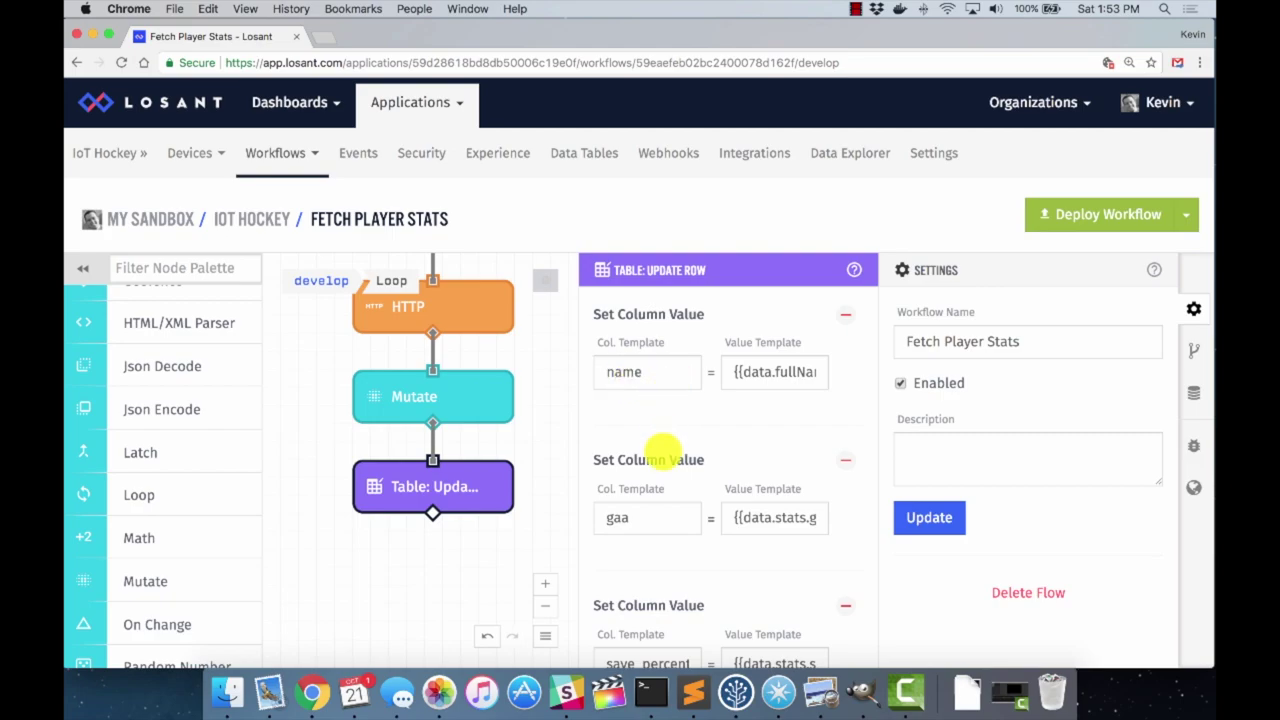
pyautogui.scroll(-5, 645, 470)
pyautogui.scroll(-2, 632, 556)
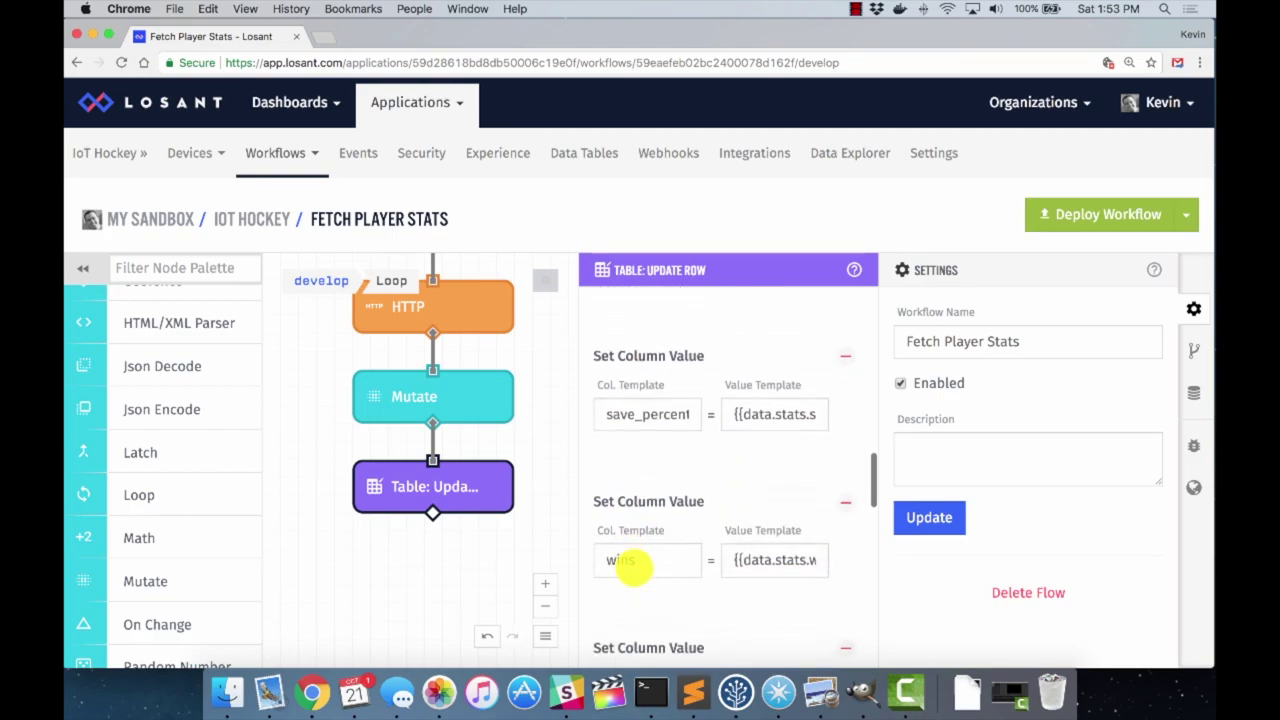
pyautogui.scroll(4, 705, 530)
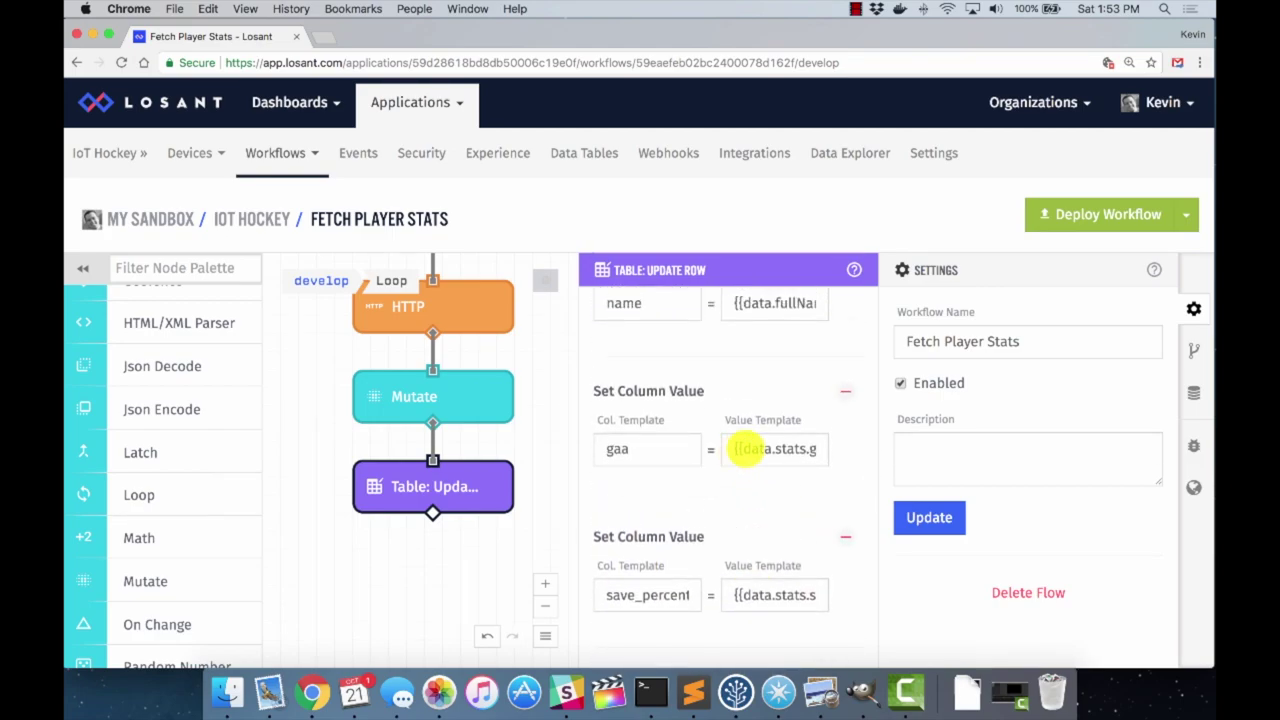
# Read the gaa column's value template through to its end.
pyautogui.click(745, 452)
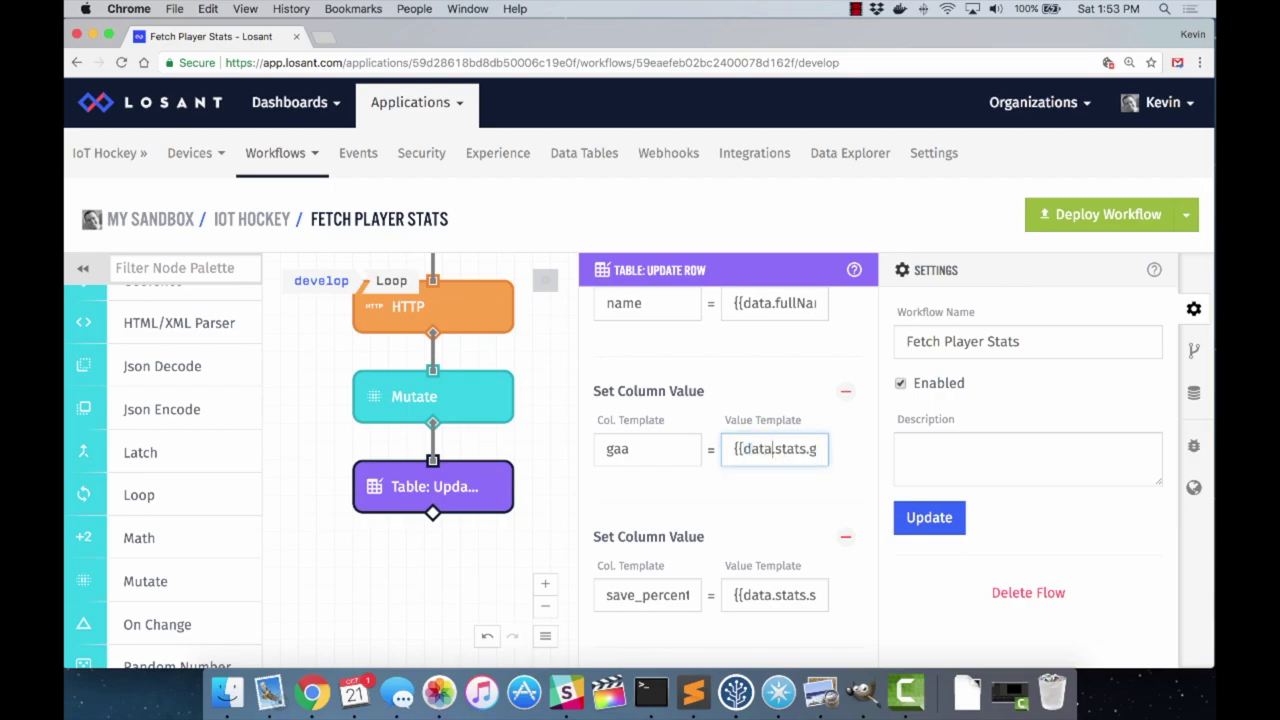
pyautogui.press('Right')
pyautogui.press('Right')
pyautogui.press('Right')
pyautogui.press('Right')
pyautogui.press('Right')
pyautogui.press('Right')
pyautogui.press('Right')
pyautogui.press('Right')
pyautogui.press('Right')
pyautogui.press('Right')
pyautogui.press('Right')
pyautogui.press('Right')
pyautogui.press('Right')
pyautogui.press('Right')
pyautogui.press('Right')
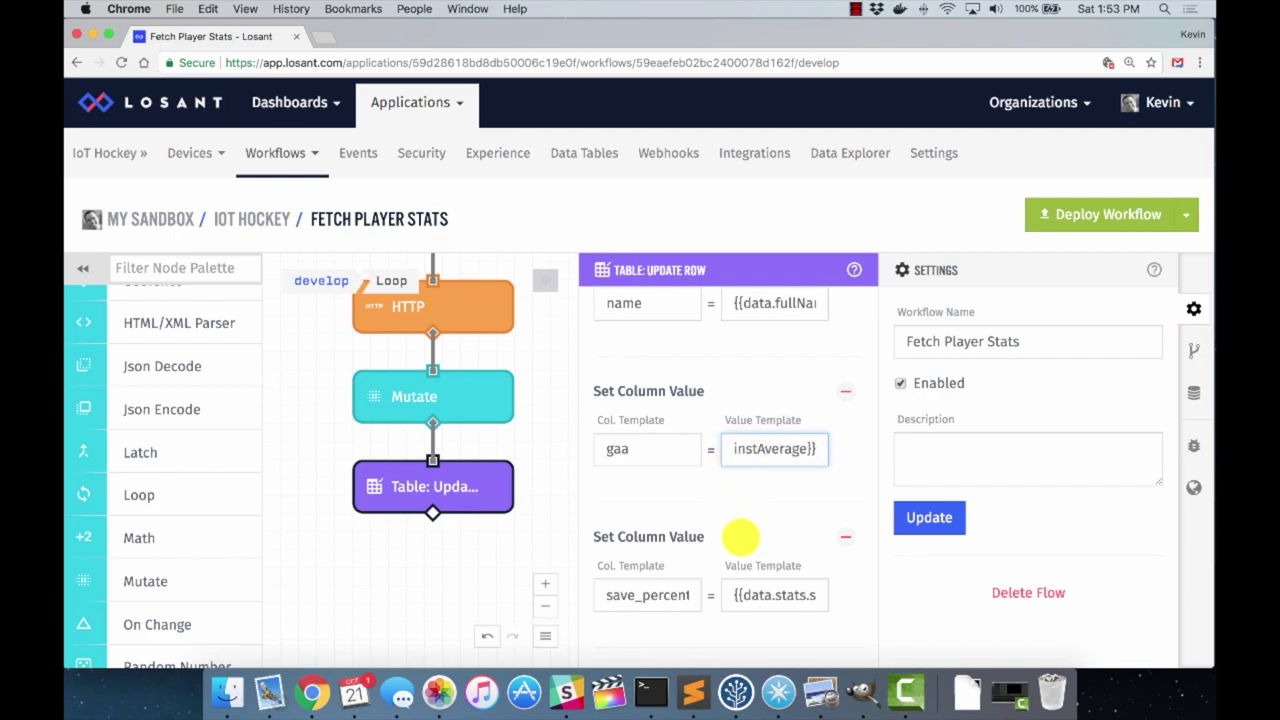
# Review the remaining column value mappings of the Table: Update Row node and its result path.
pyautogui.scroll(-5, 678, 432)
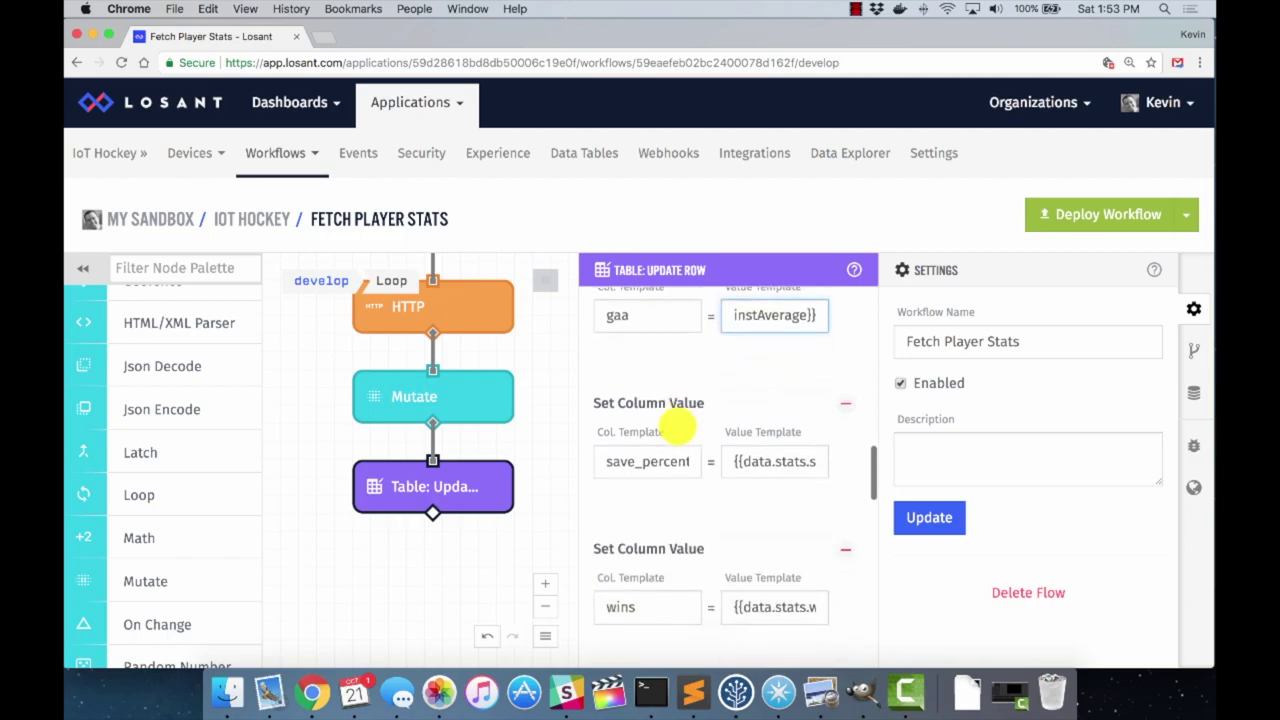
pyautogui.scroll(-2, 678, 428)
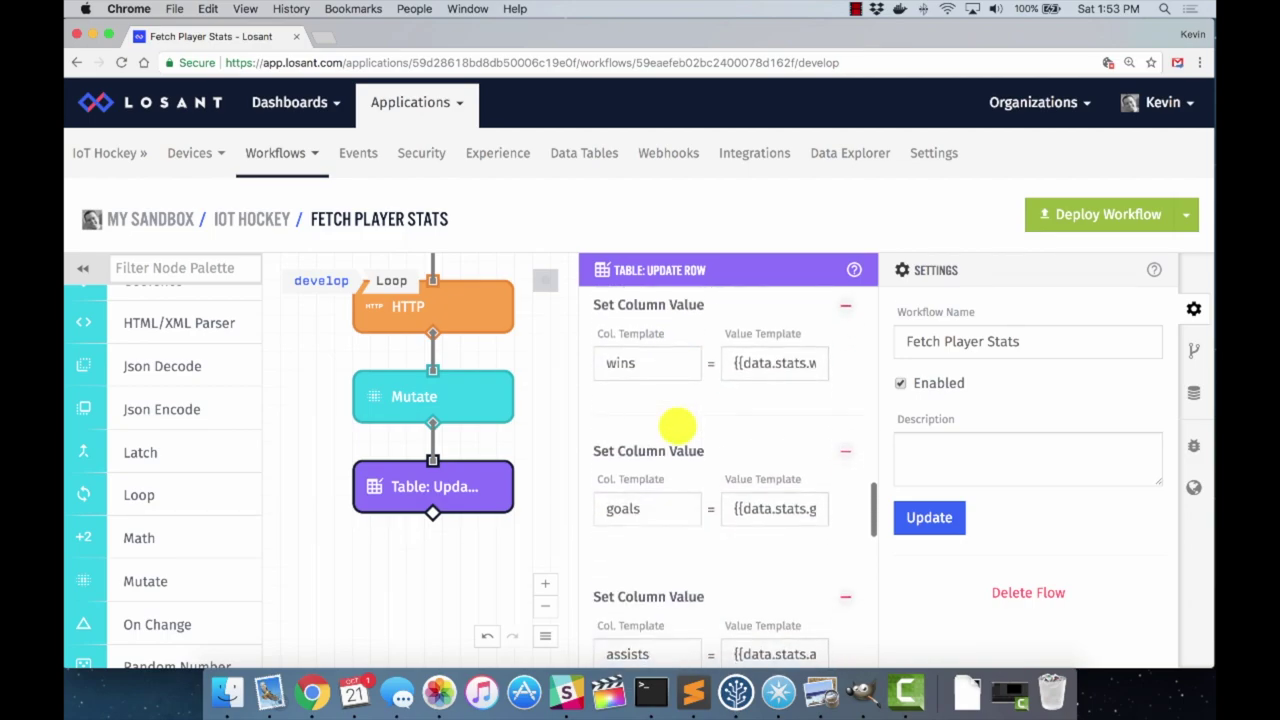
pyautogui.scroll(-3, 677, 428)
pyautogui.scroll(-8, 677, 428)
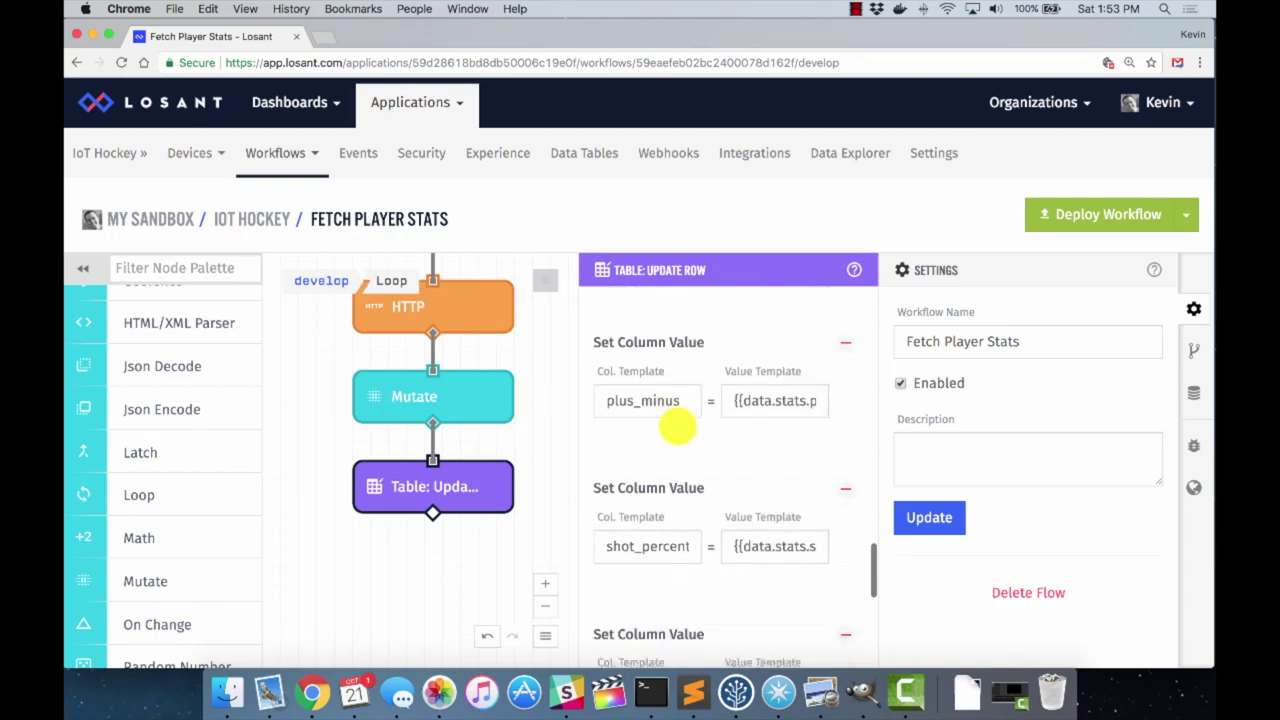
pyautogui.scroll(-5, 677, 422)
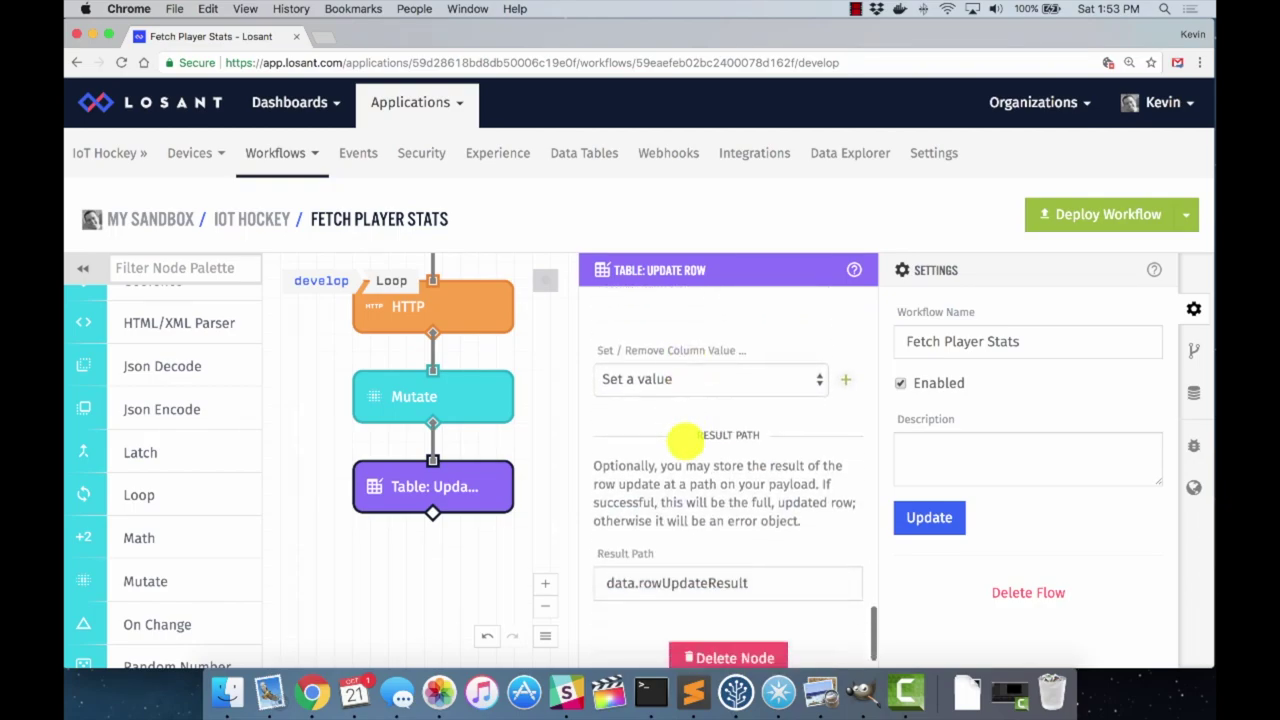
pyautogui.scroll(8, 646, 452)
pyautogui.scroll(8, 630, 468)
pyautogui.scroll(3, 432, 537)
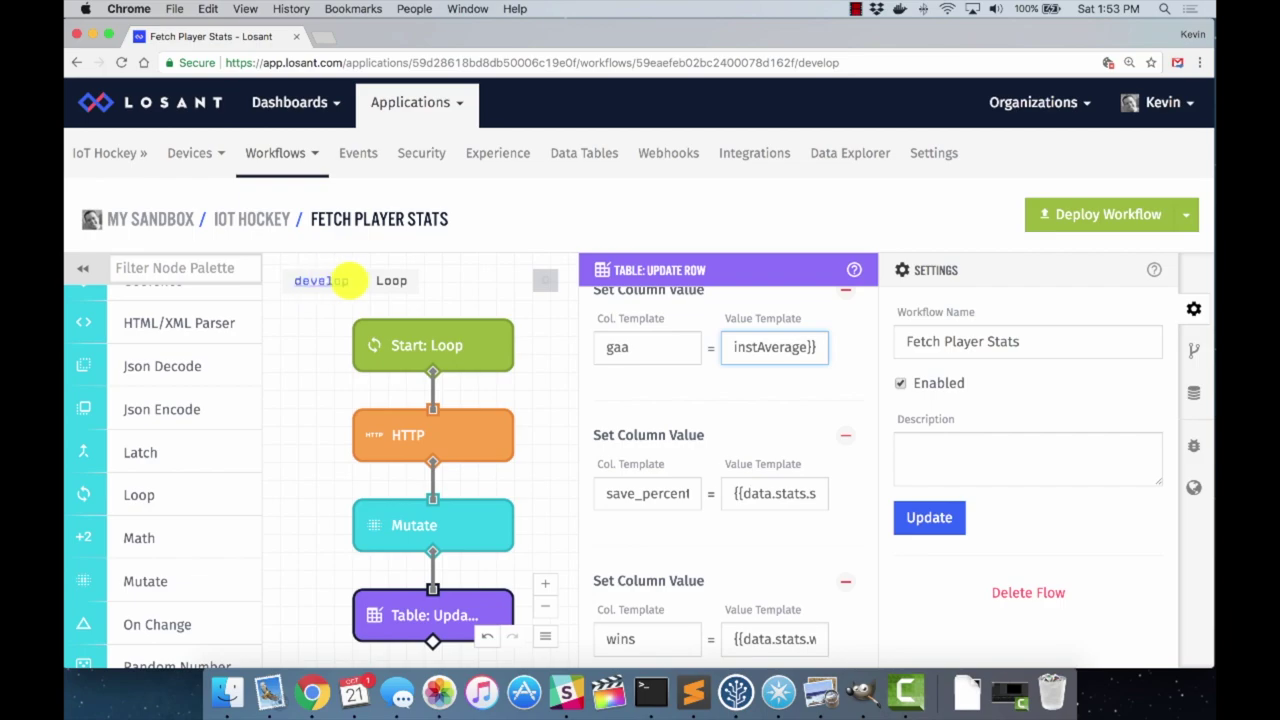
# Return from the loop to the main develop workflow and add a Timer trigger node beside Fetch Stats.
pyautogui.click(315, 280)
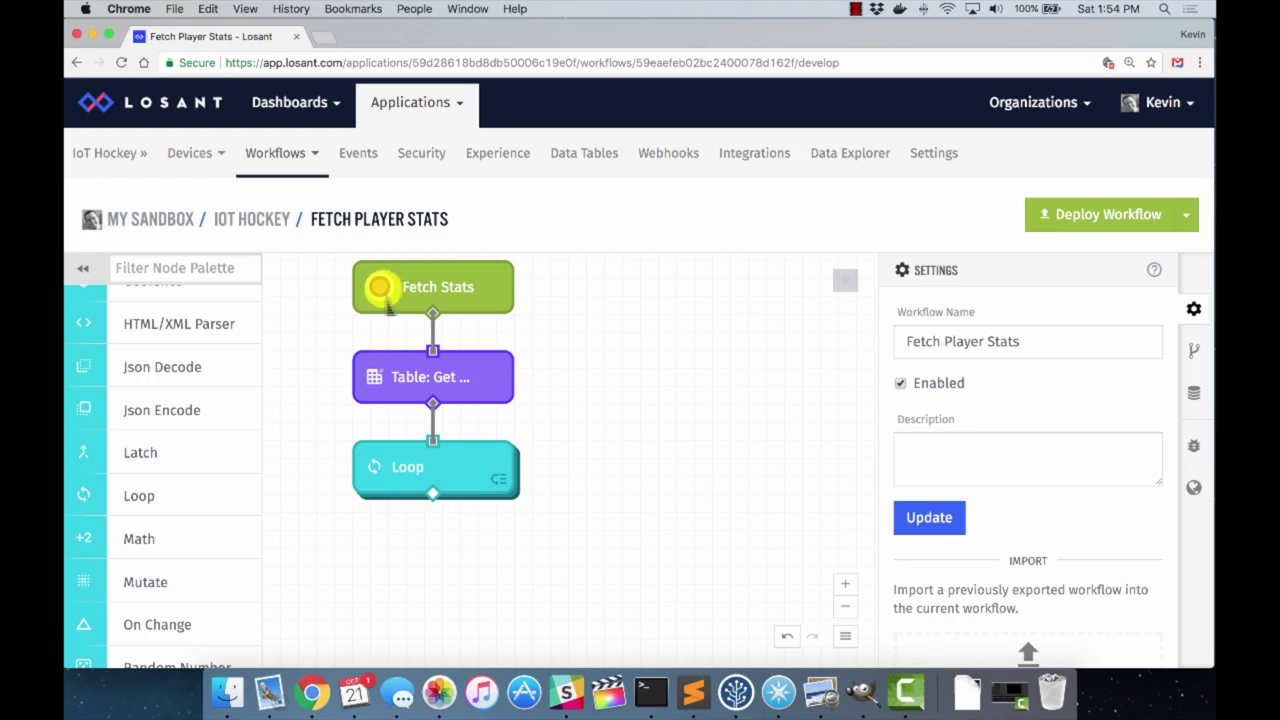
pyautogui.click(379, 287)
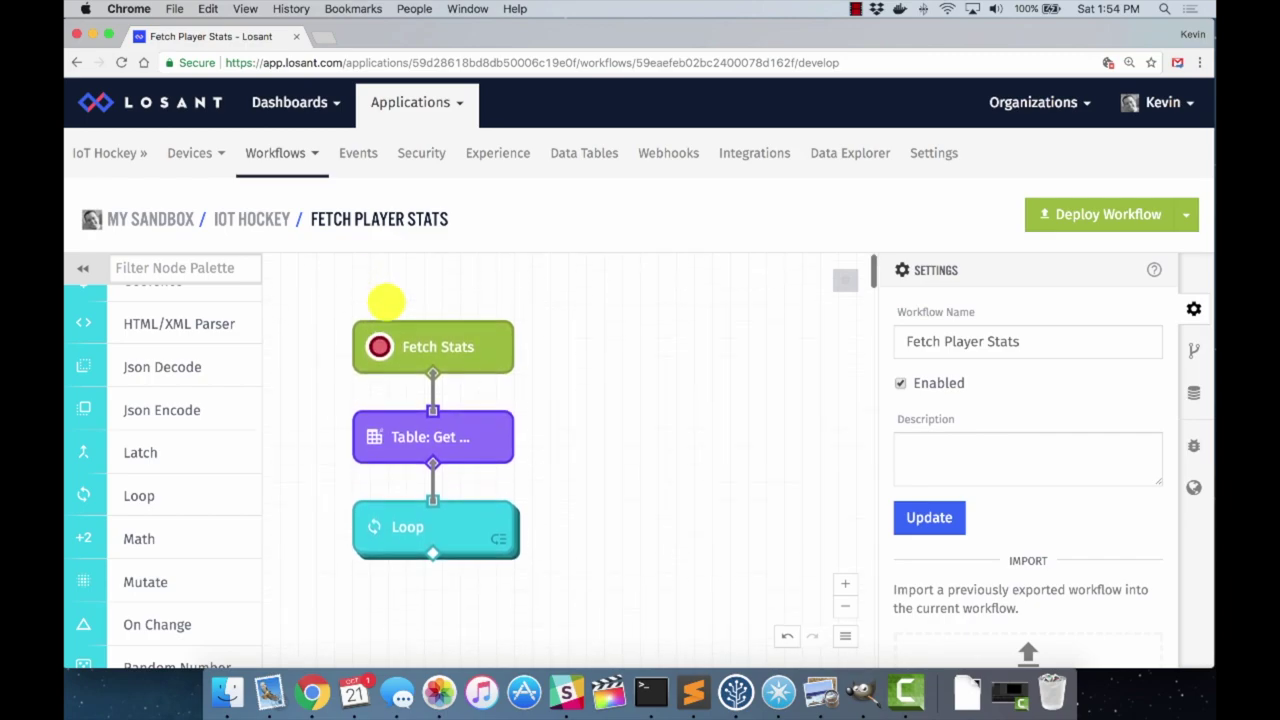
pyautogui.scroll(15, 178, 450)
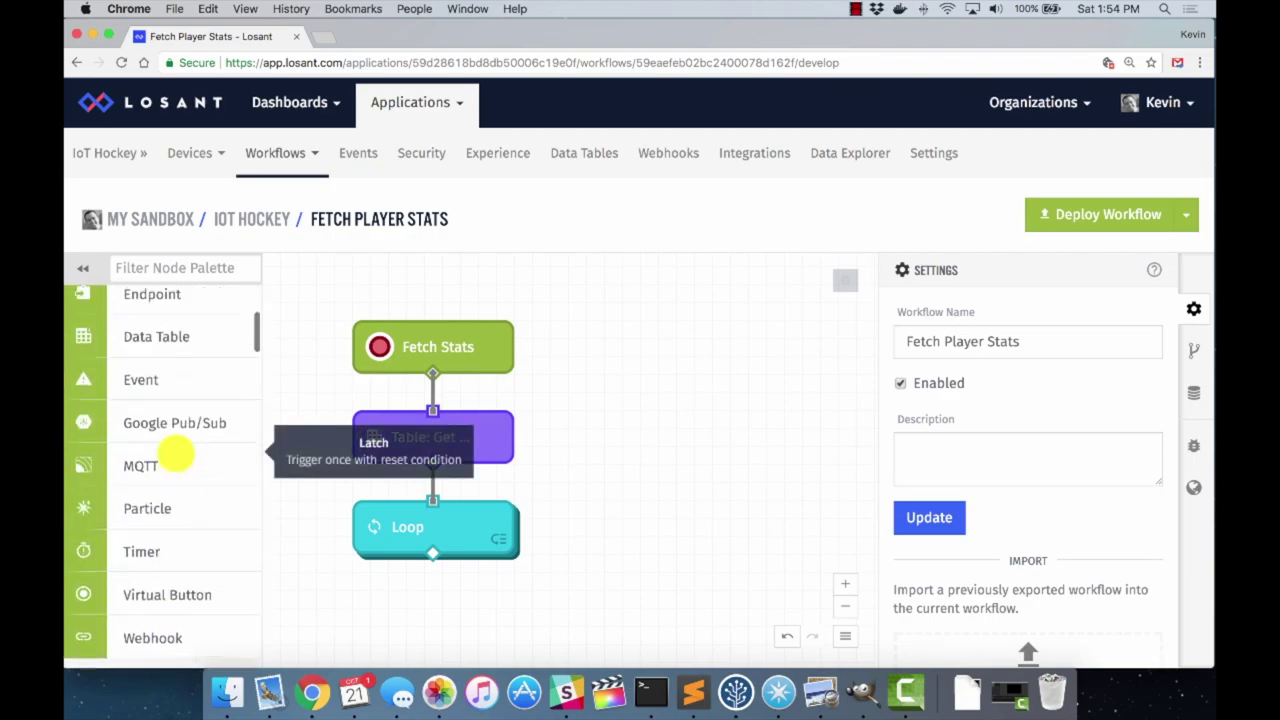
pyautogui.scroll(3, 175, 452)
pyautogui.scroll(-7, 175, 452)
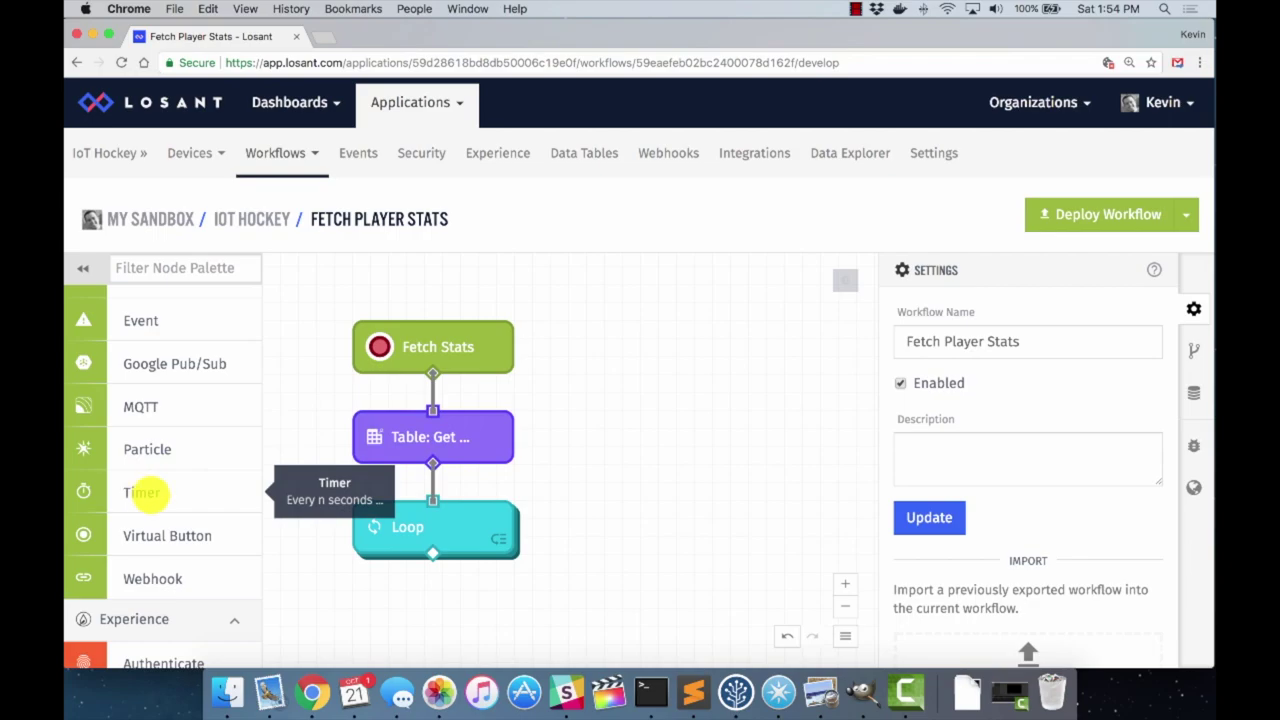
pyautogui.moveTo(118, 494); pyautogui.dragTo(606, 351)
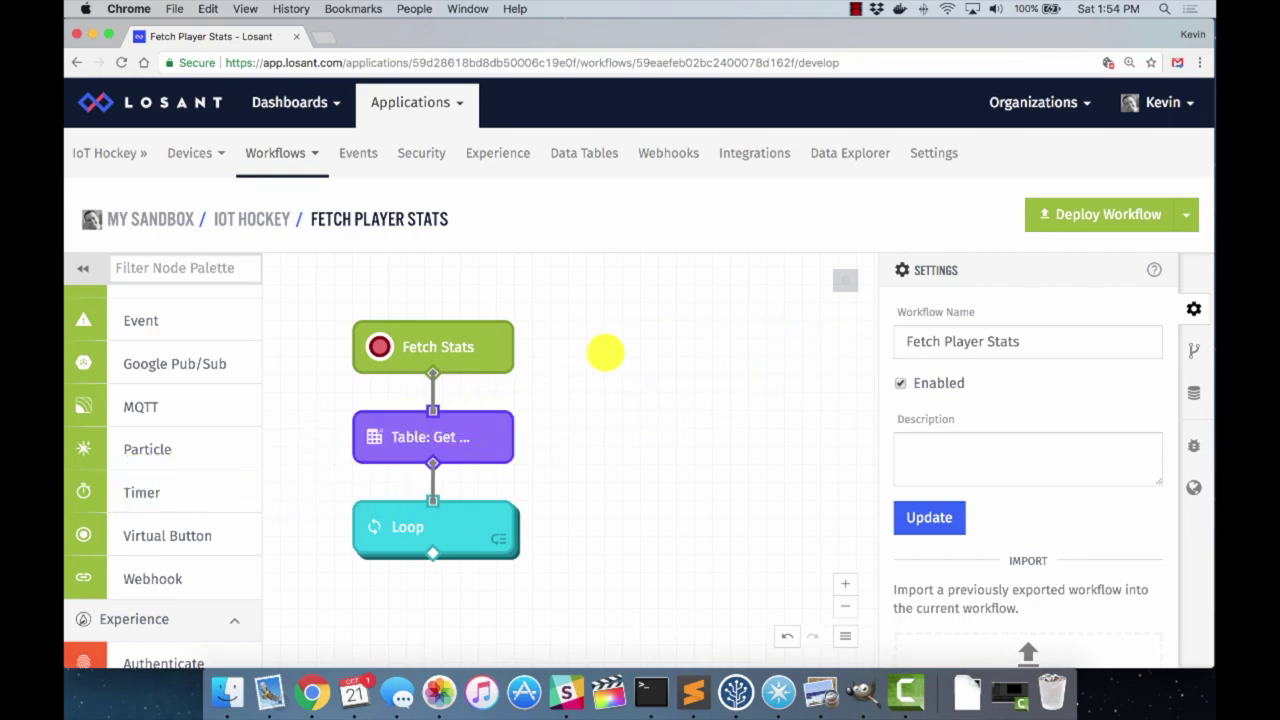
# Label the new timer node "Every Minute" and check its interval settings.
pyautogui.scroll(-1, 691, 423)
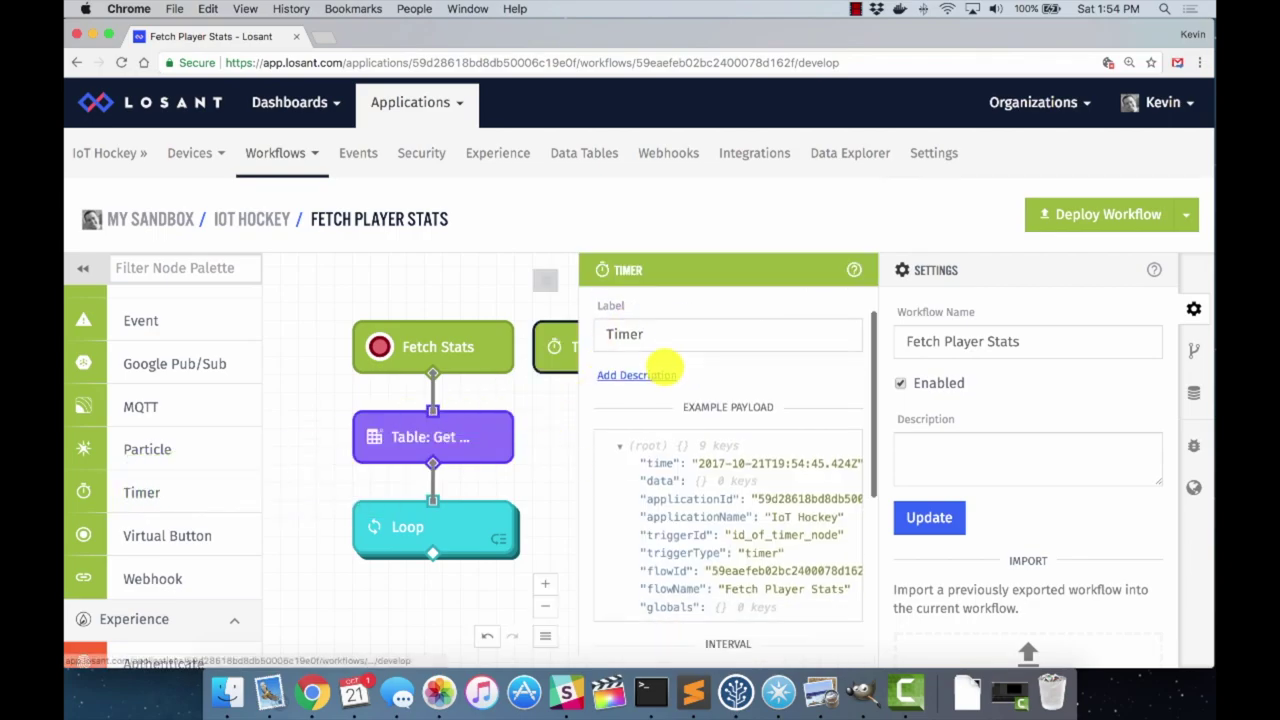
pyautogui.moveTo(665, 372); pyautogui.dragTo(563, 371)
pyautogui.write('Every Minute')
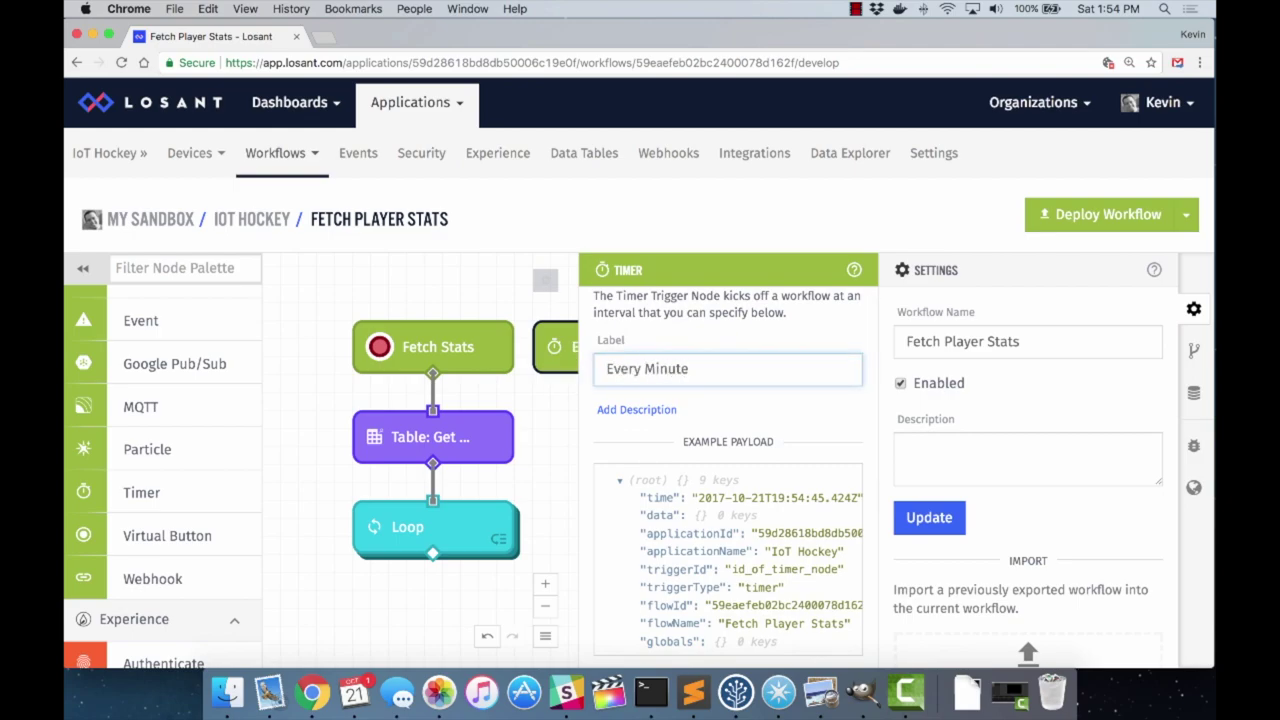
pyautogui.scroll(-5, 729, 437)
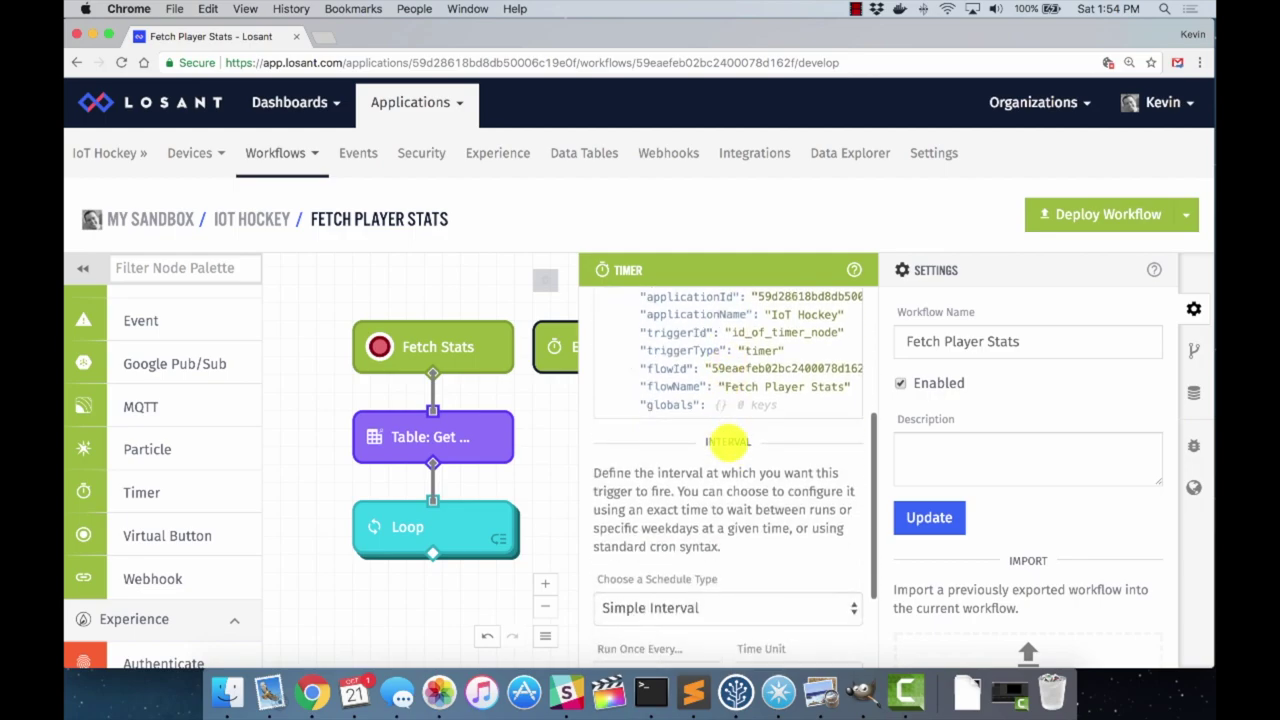
pyautogui.scroll(-3, 729, 437)
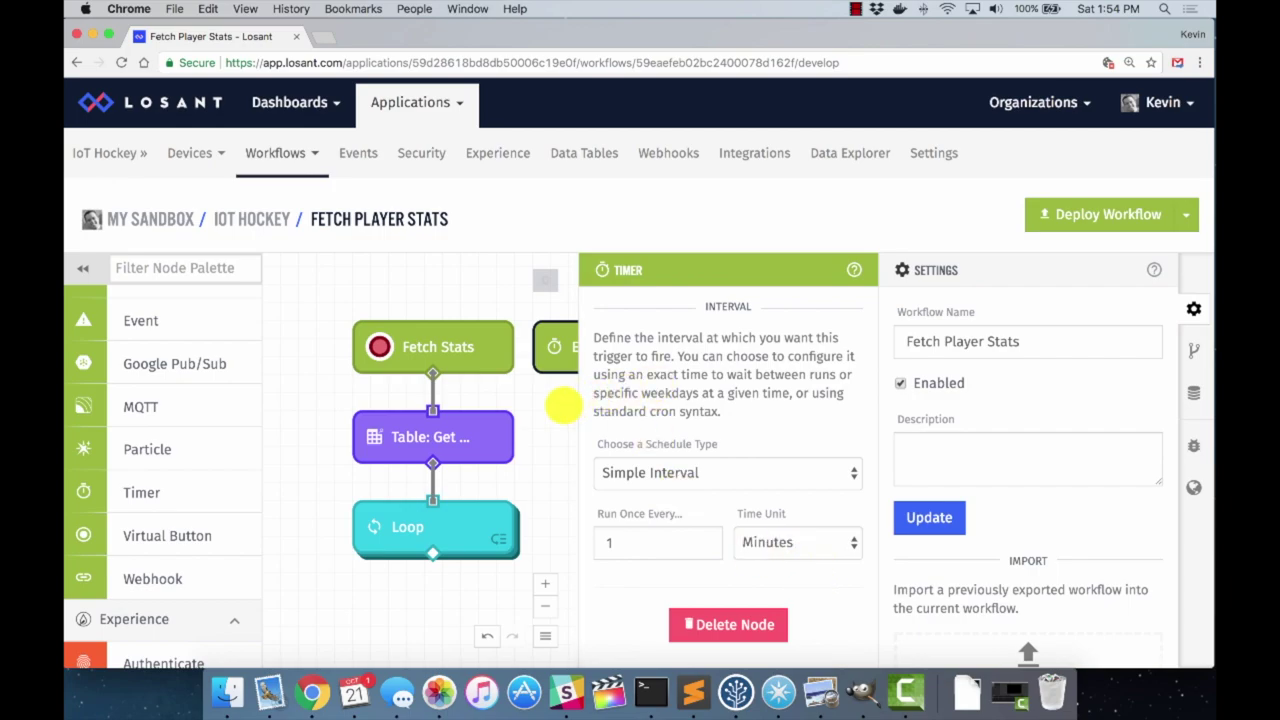
# Connect the Every Minute timer to the Table: Get node and deploy the workflow.
pyautogui.click(561, 408)
pyautogui.moveTo(612, 375); pyautogui.dragTo(432, 410)
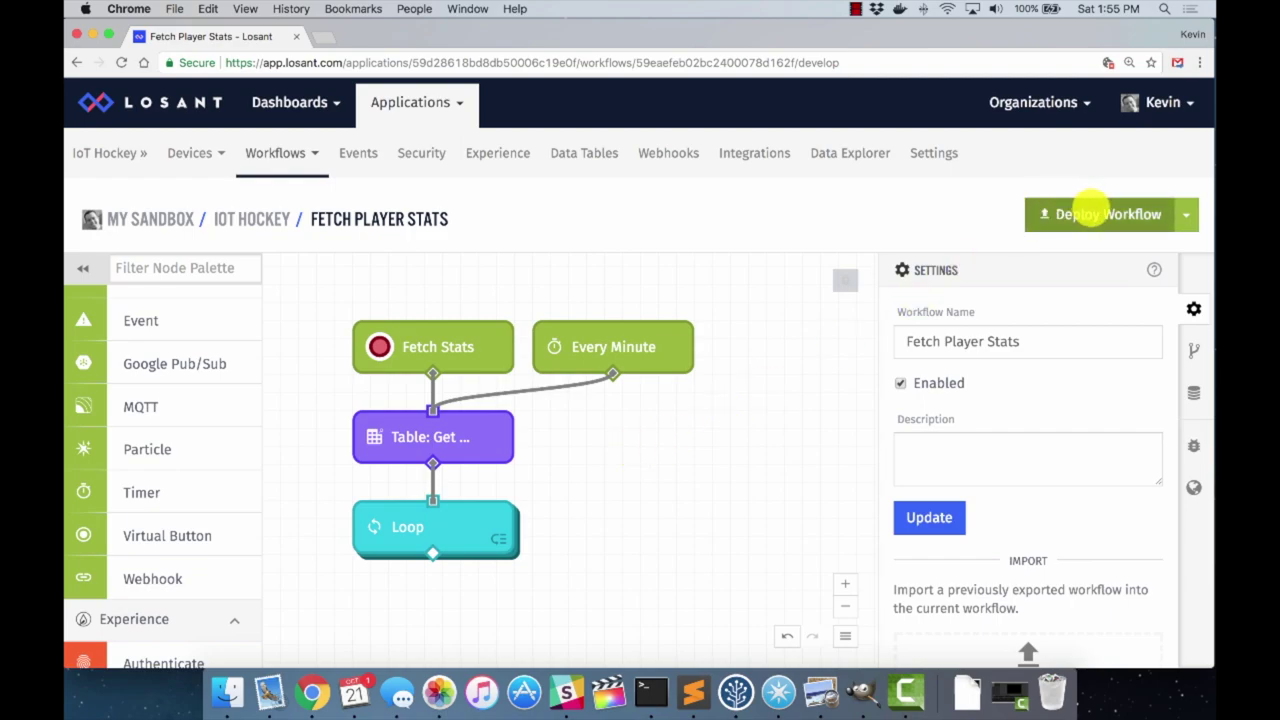
pyautogui.click(1095, 220)
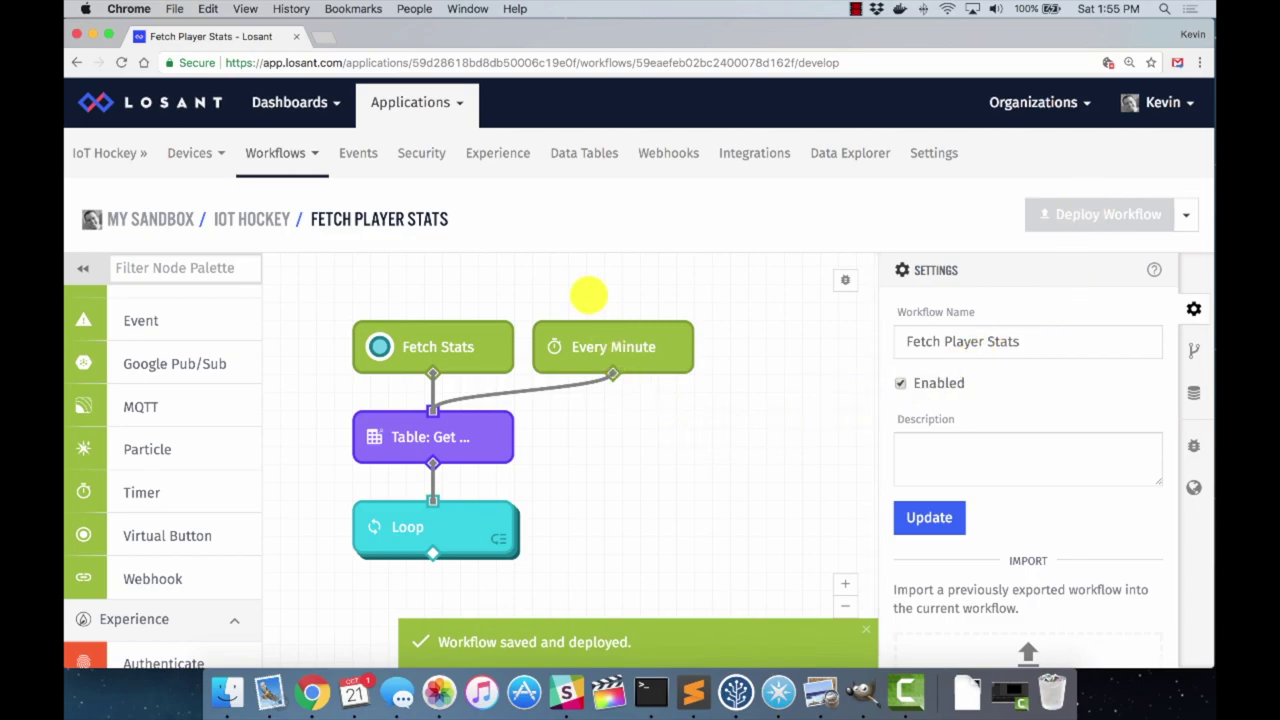
# Open the application's Player Stats data table to view its rows.
pyautogui.click(582, 153)
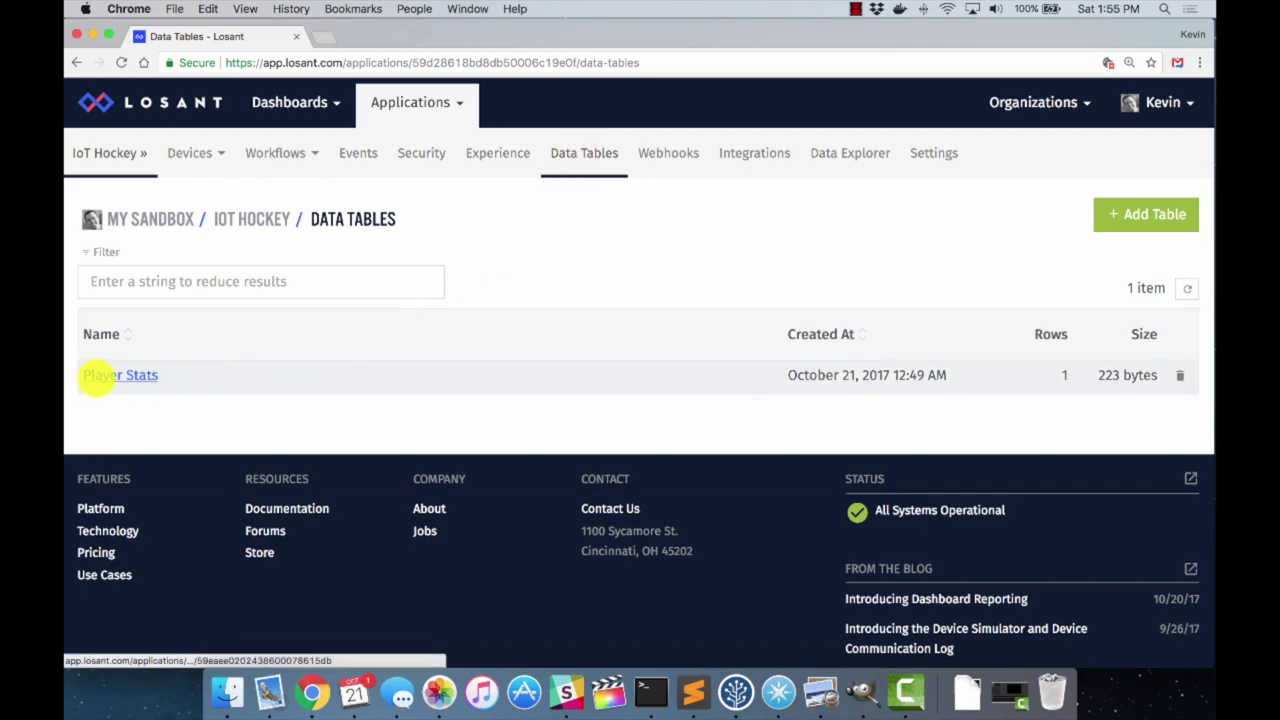
pyautogui.click(97, 376)
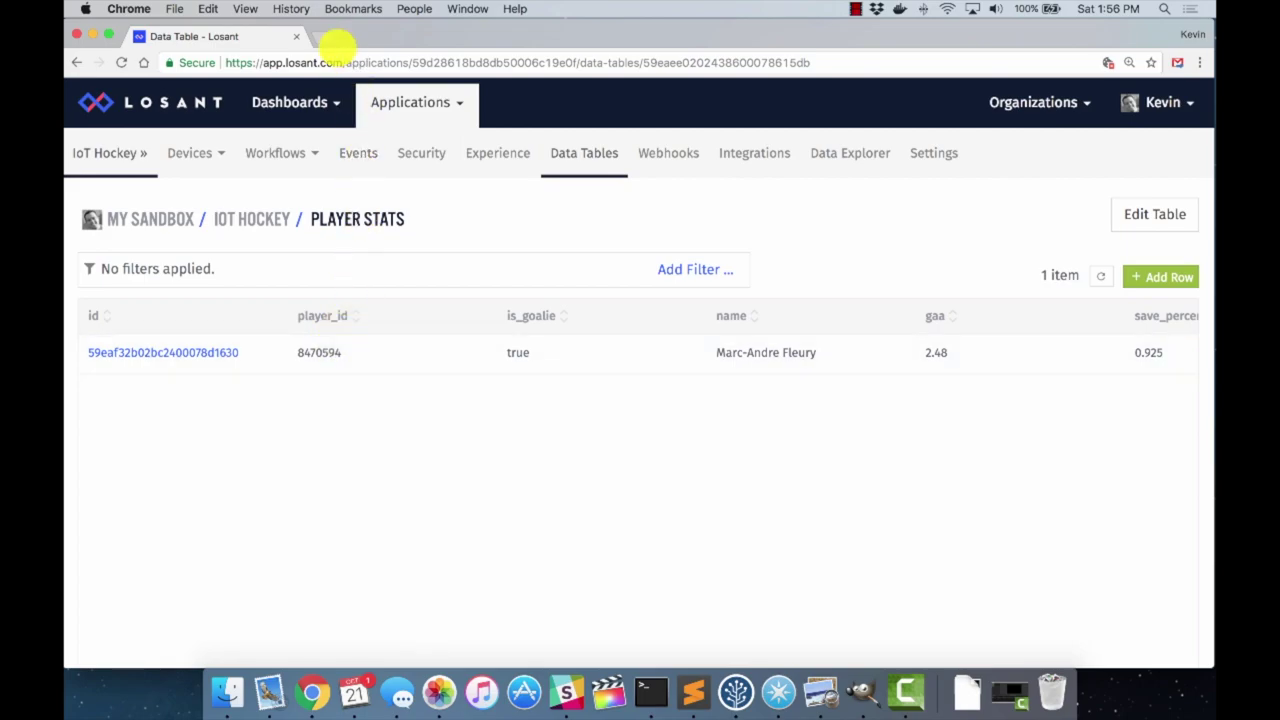
# Search the web in a new browser tab for "connor mcdavid nhl stats" and open the NHL.com player page.
pyautogui.click(326, 37)
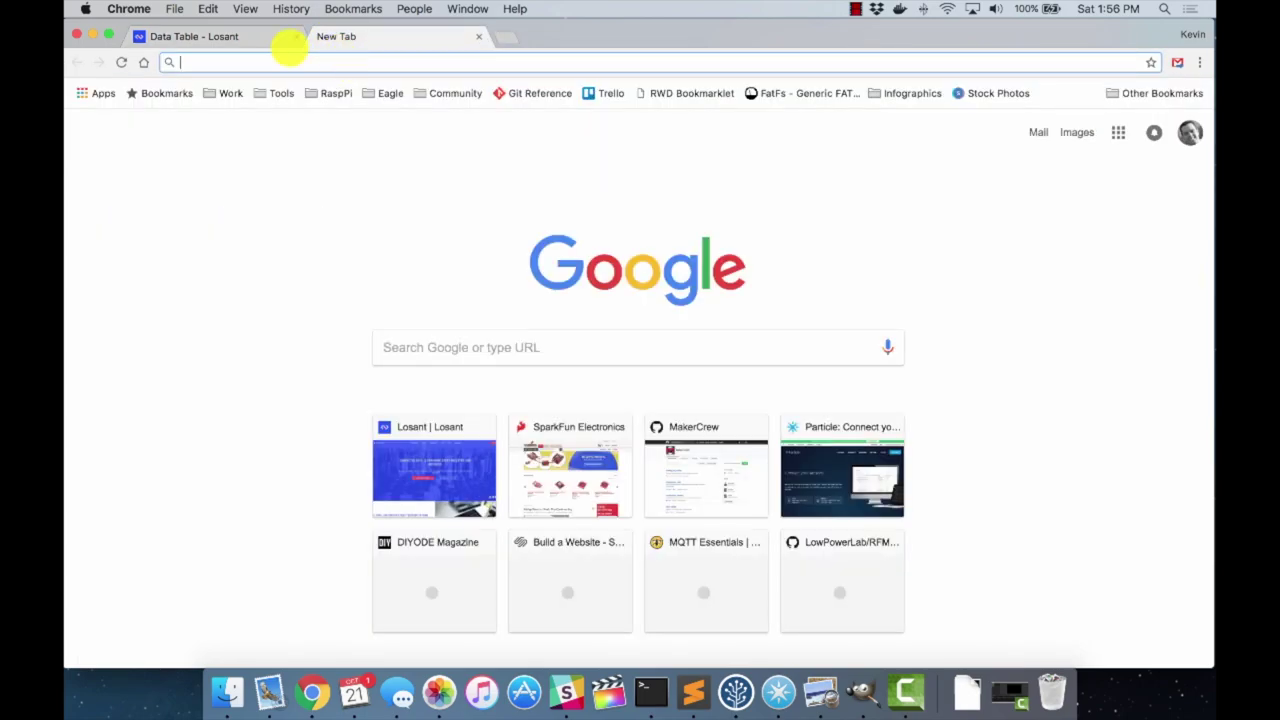
pyautogui.write('connor')
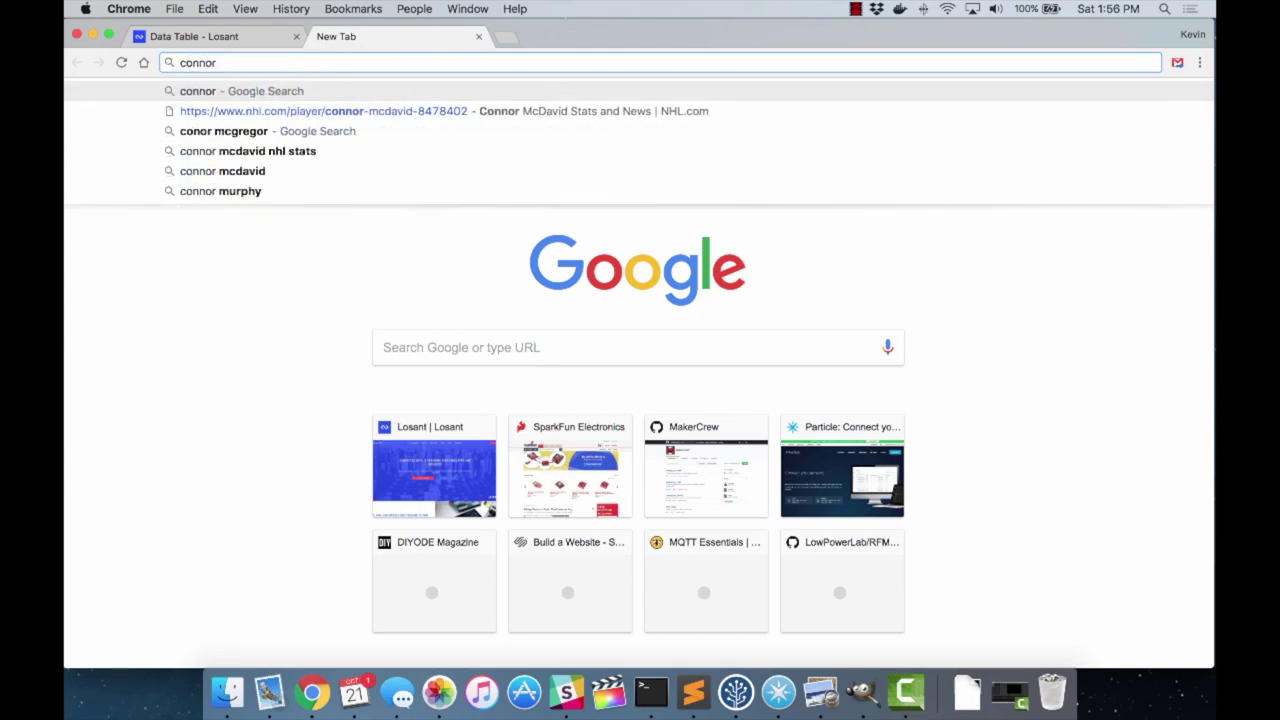
pyautogui.write(' mcdavid nhl stats')
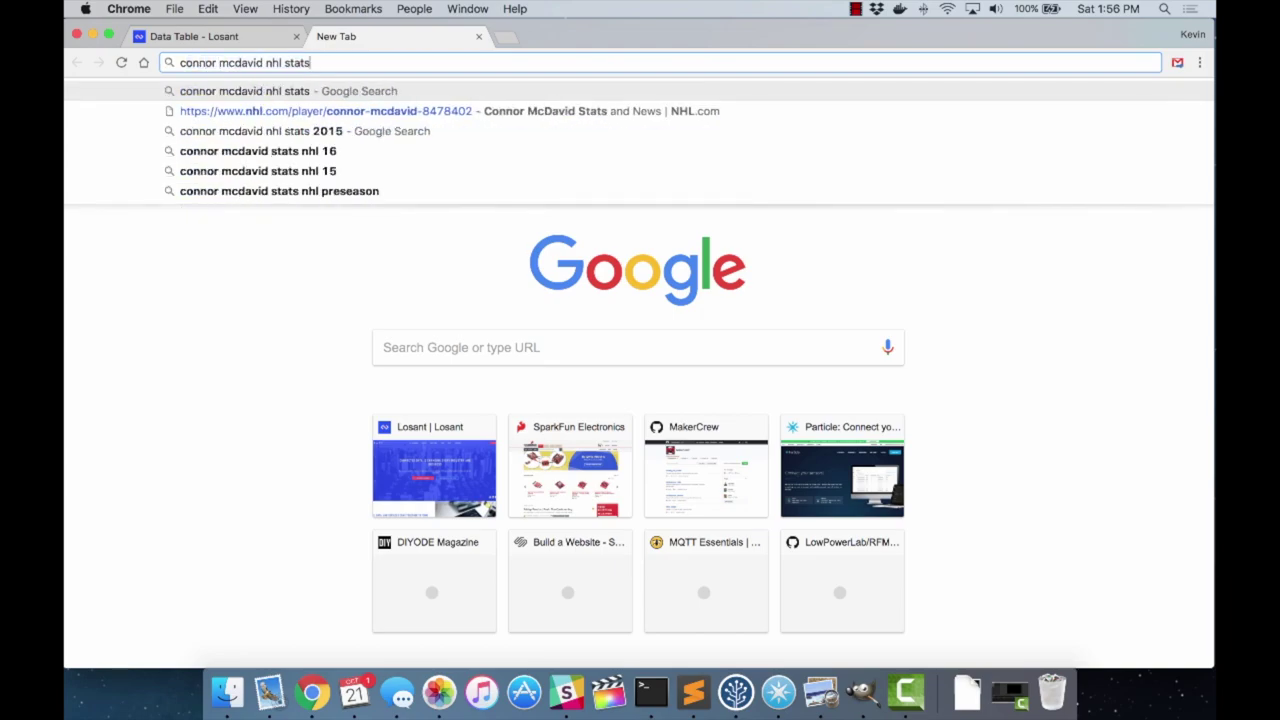
pyautogui.press('Return')
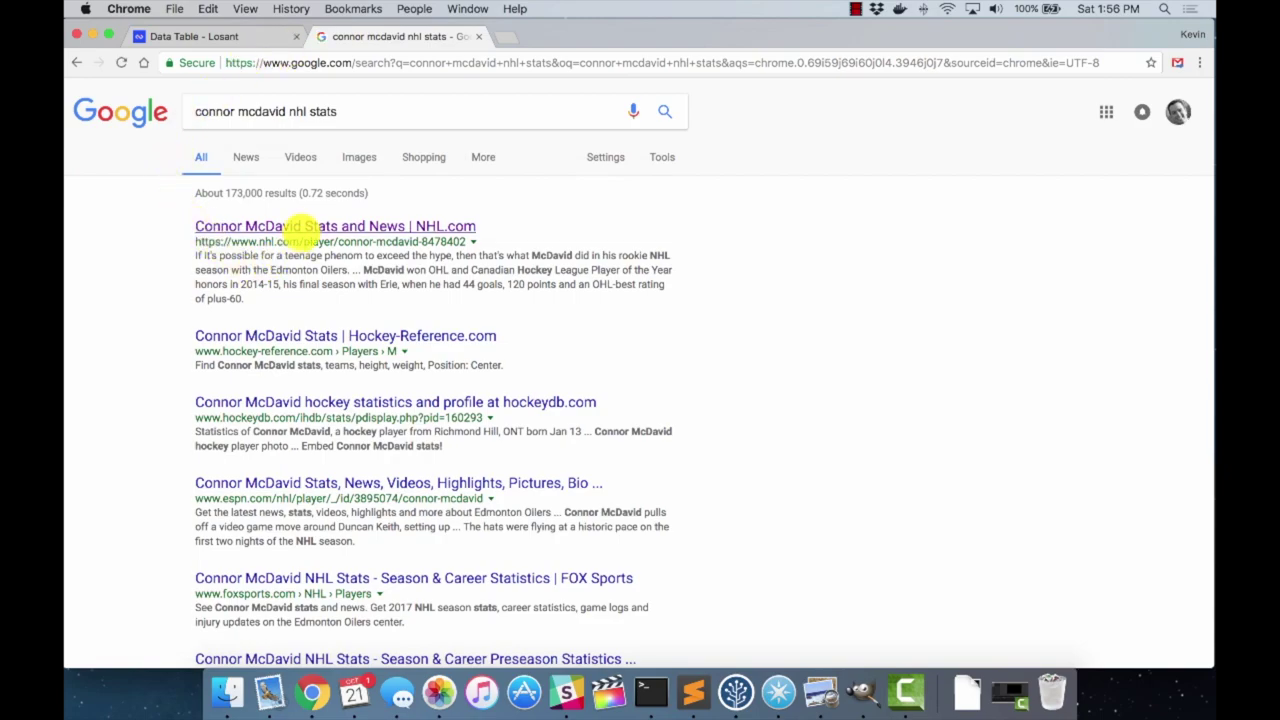
pyautogui.click(305, 227)
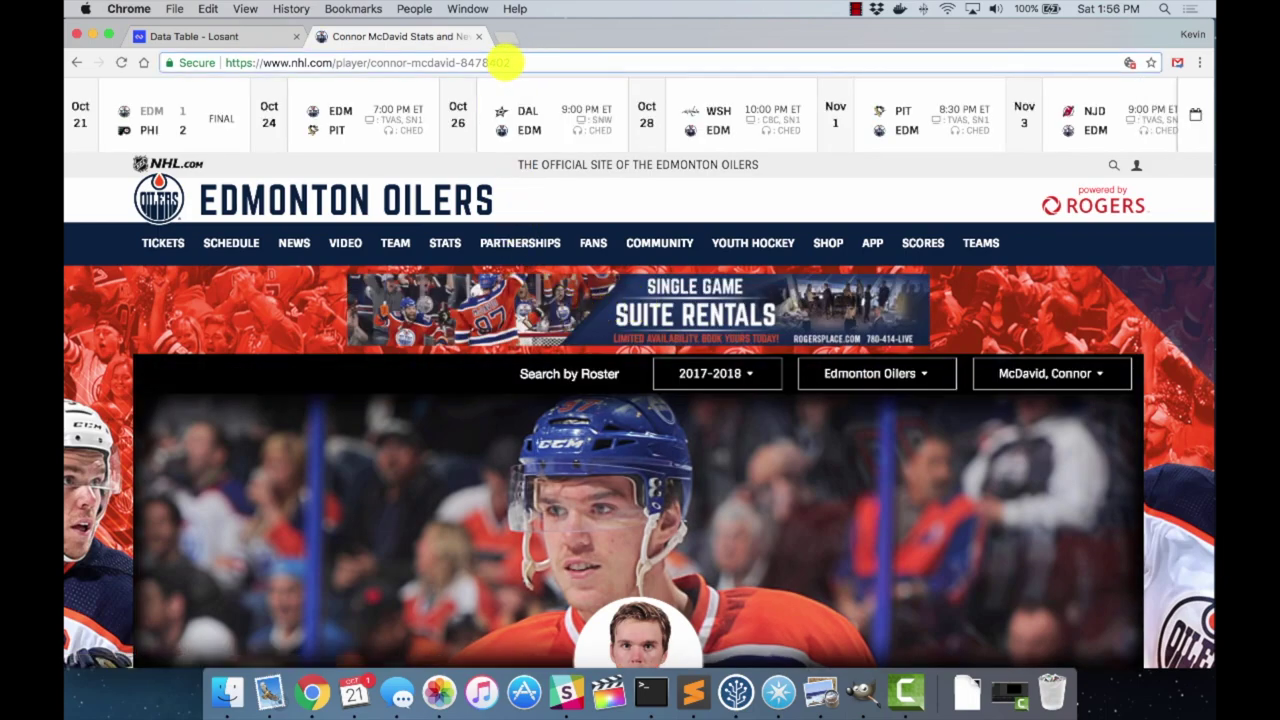
# Copy the player ID from the NHL.com page address and enter 8478402 as the player_id of a new Player Stats row.
pyautogui.moveTo(490, 62); pyautogui.dragTo(456, 62)
pyautogui.press('super+c')
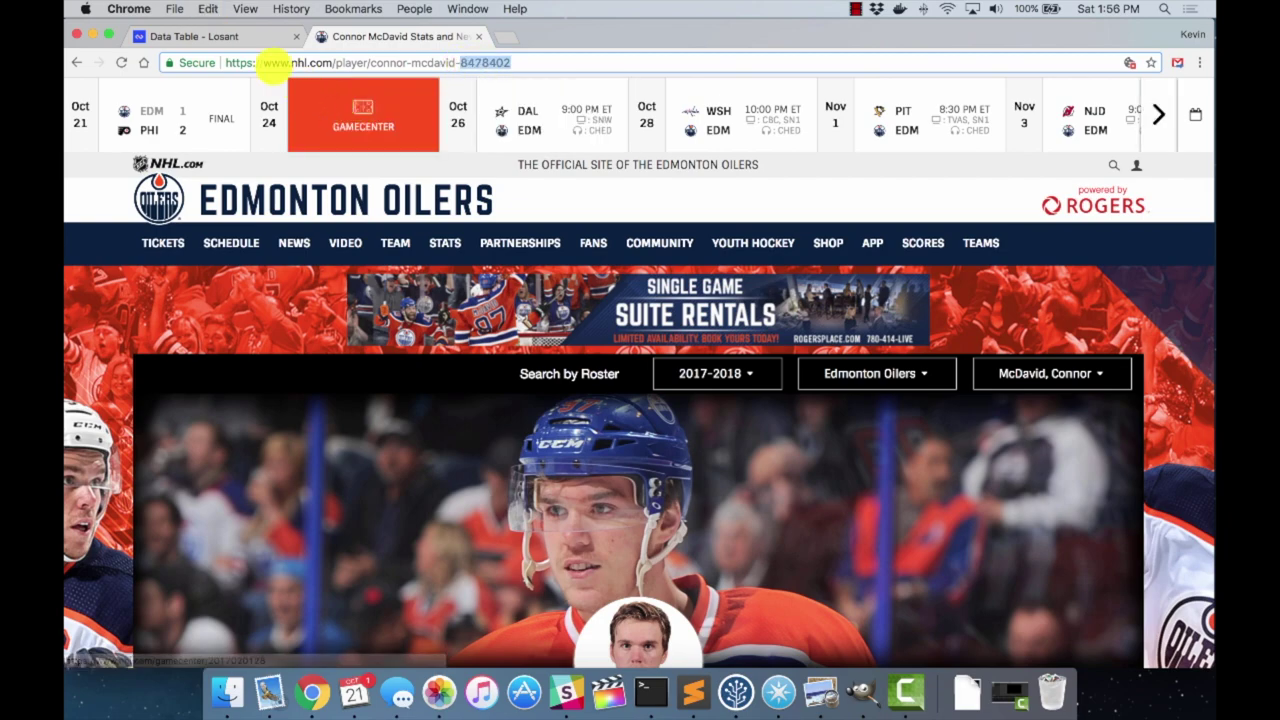
pyautogui.click(197, 36)
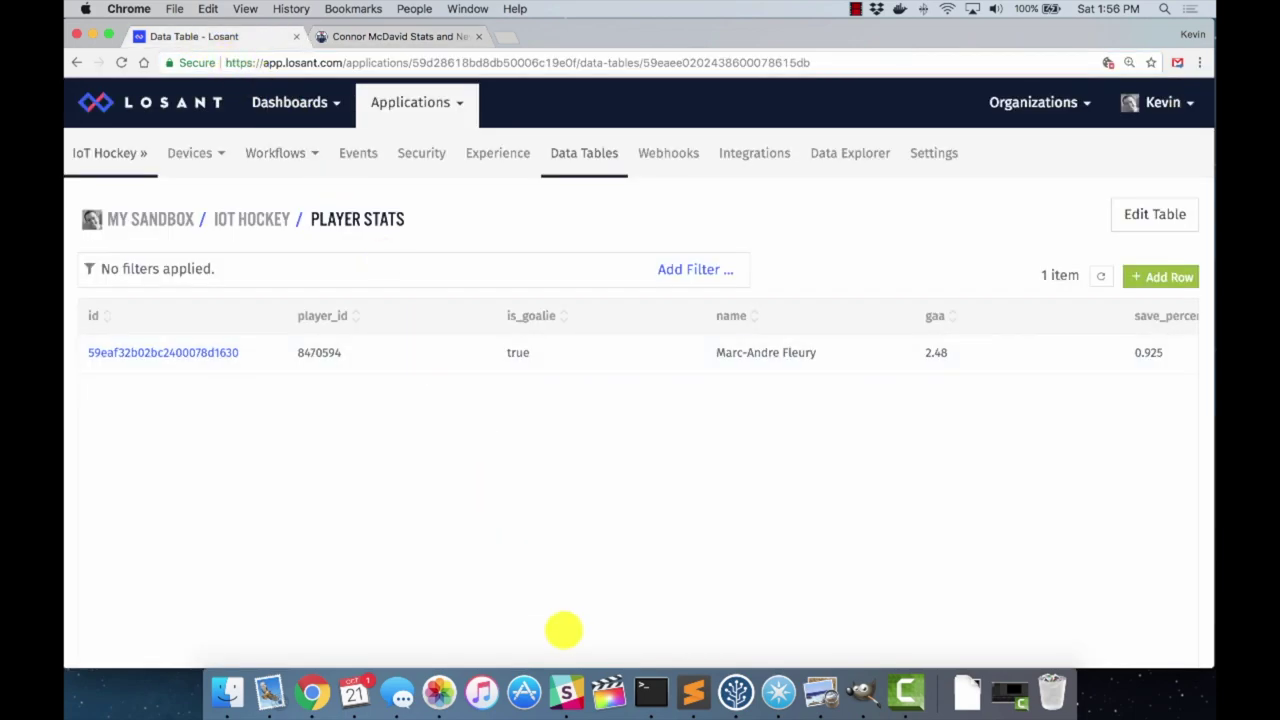
pyautogui.click(1150, 277)
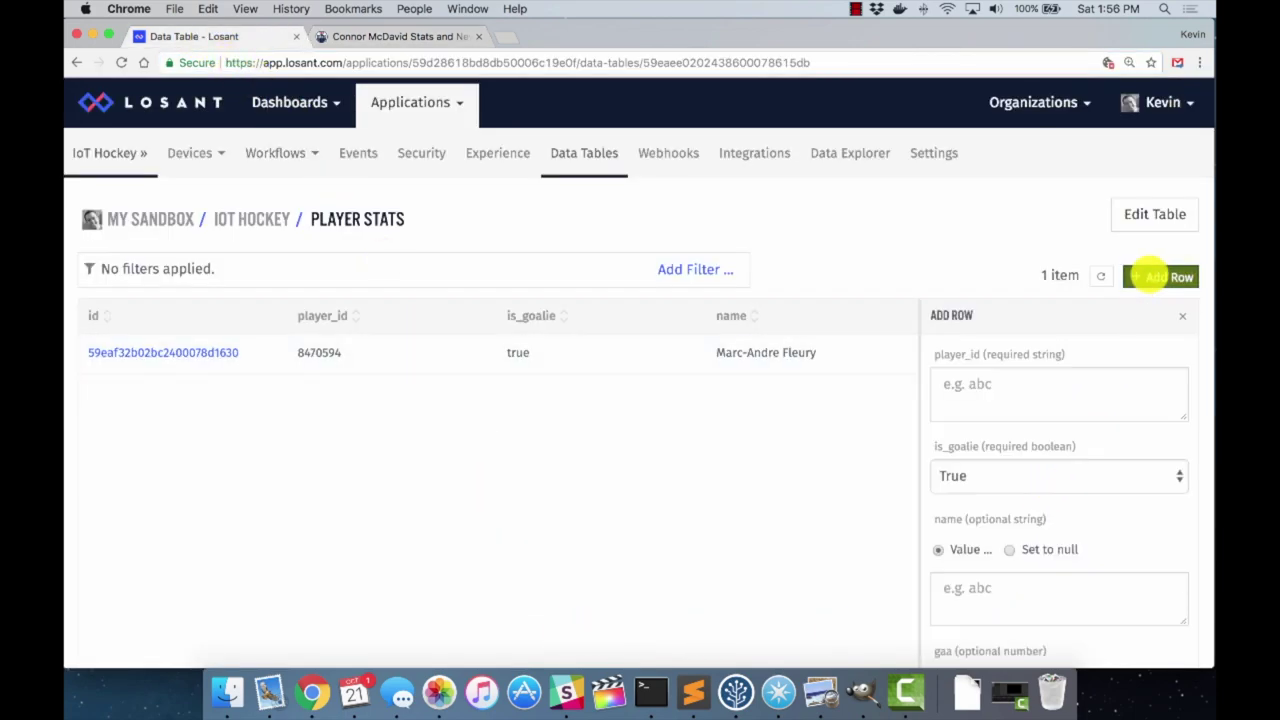
pyautogui.click(988, 385)
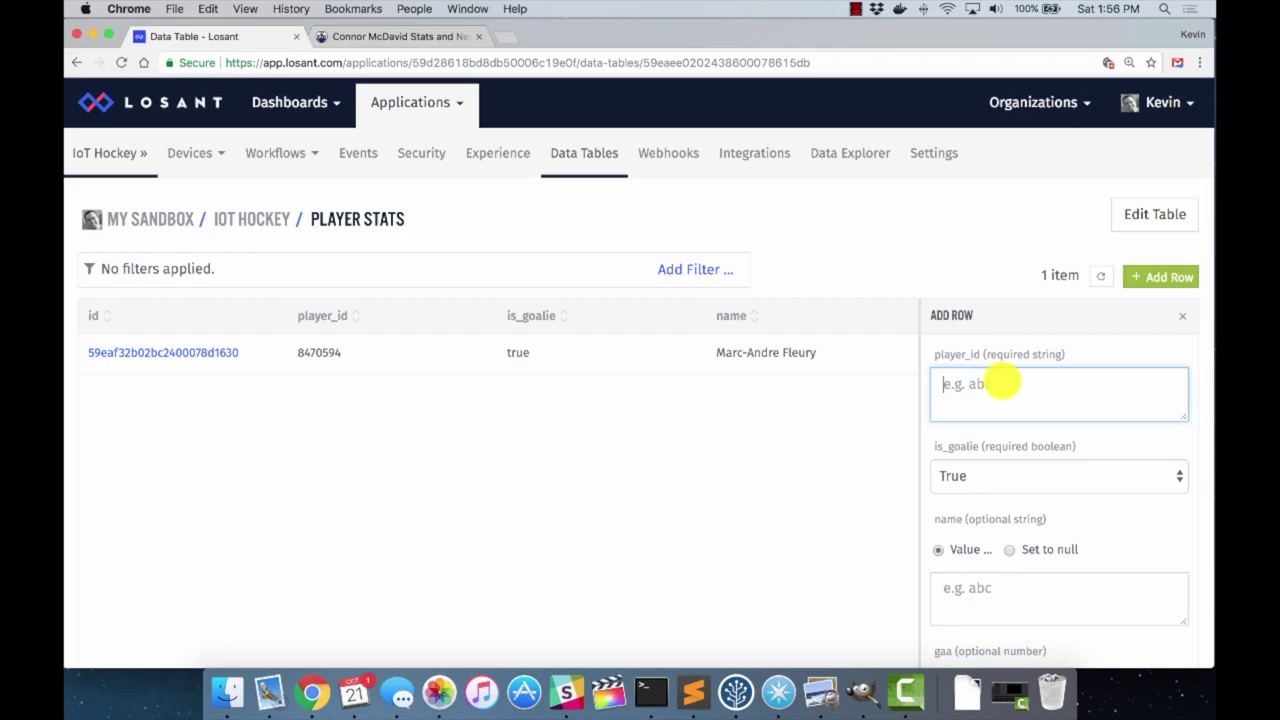
pyautogui.press('super+v')
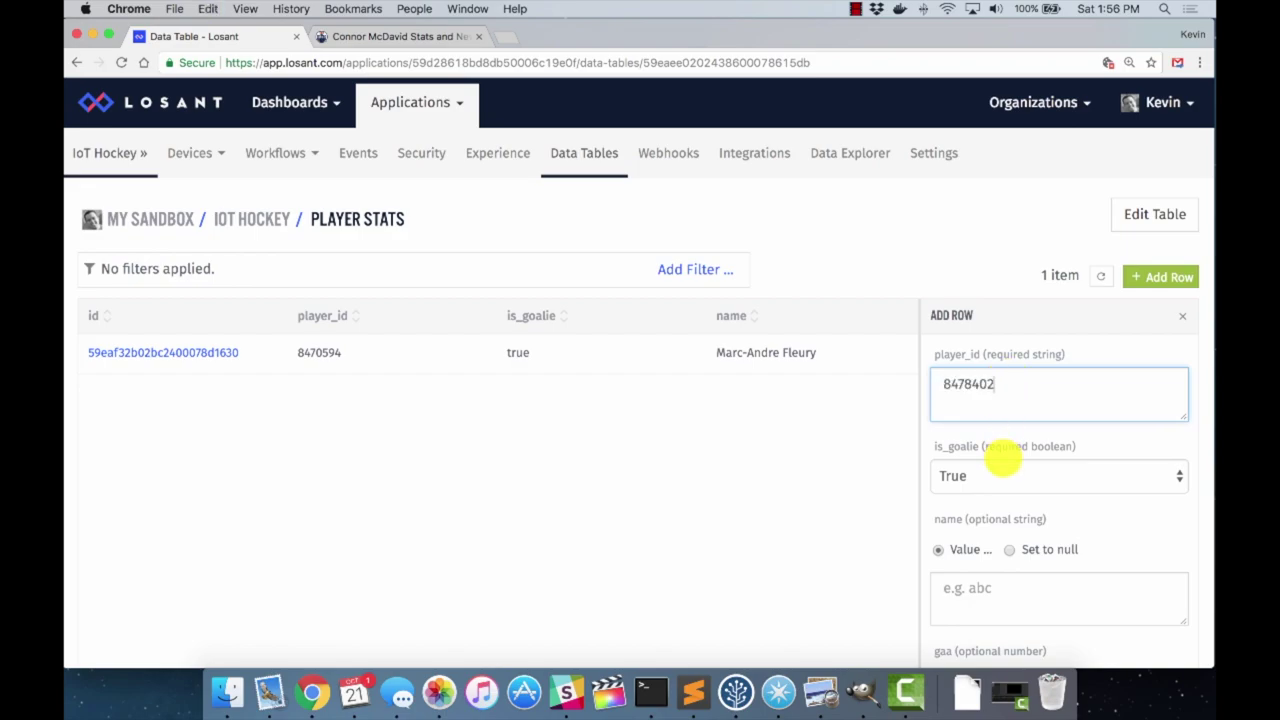
# Set the new row's is_goalie to False and its name to null, and save the row.
pyautogui.scroll(-2, 1000, 455)
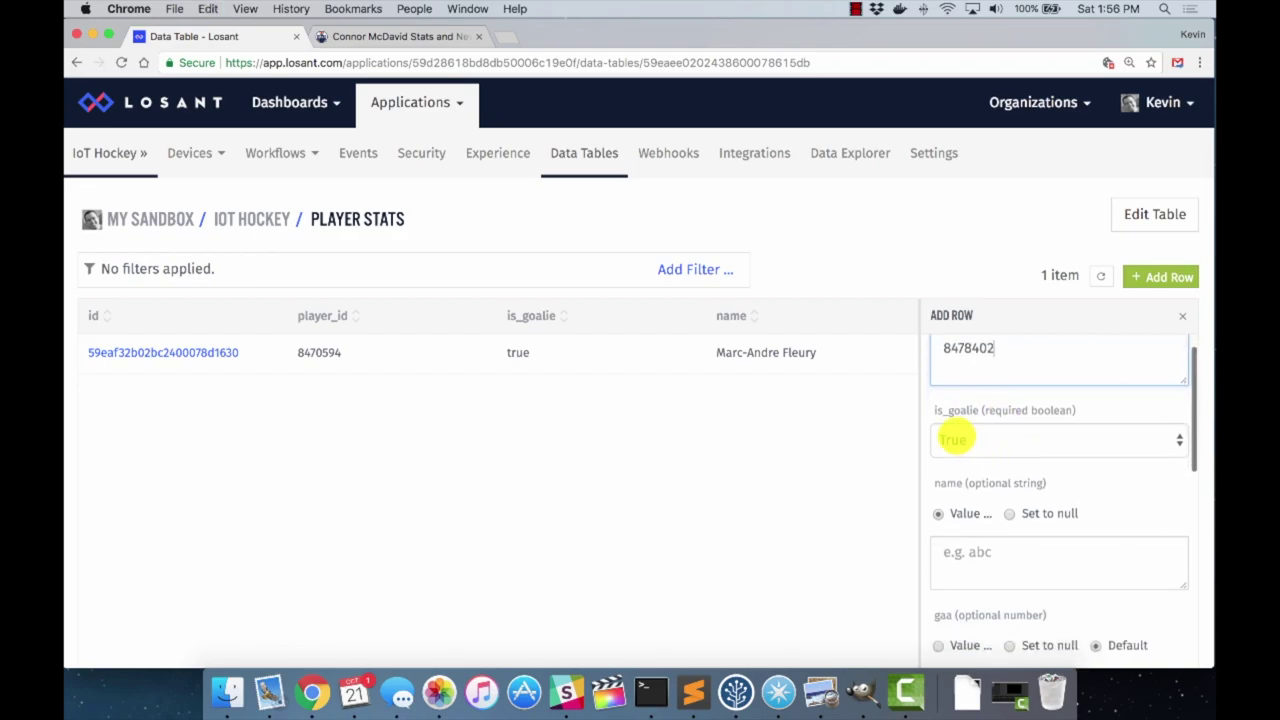
pyautogui.click(990, 438)
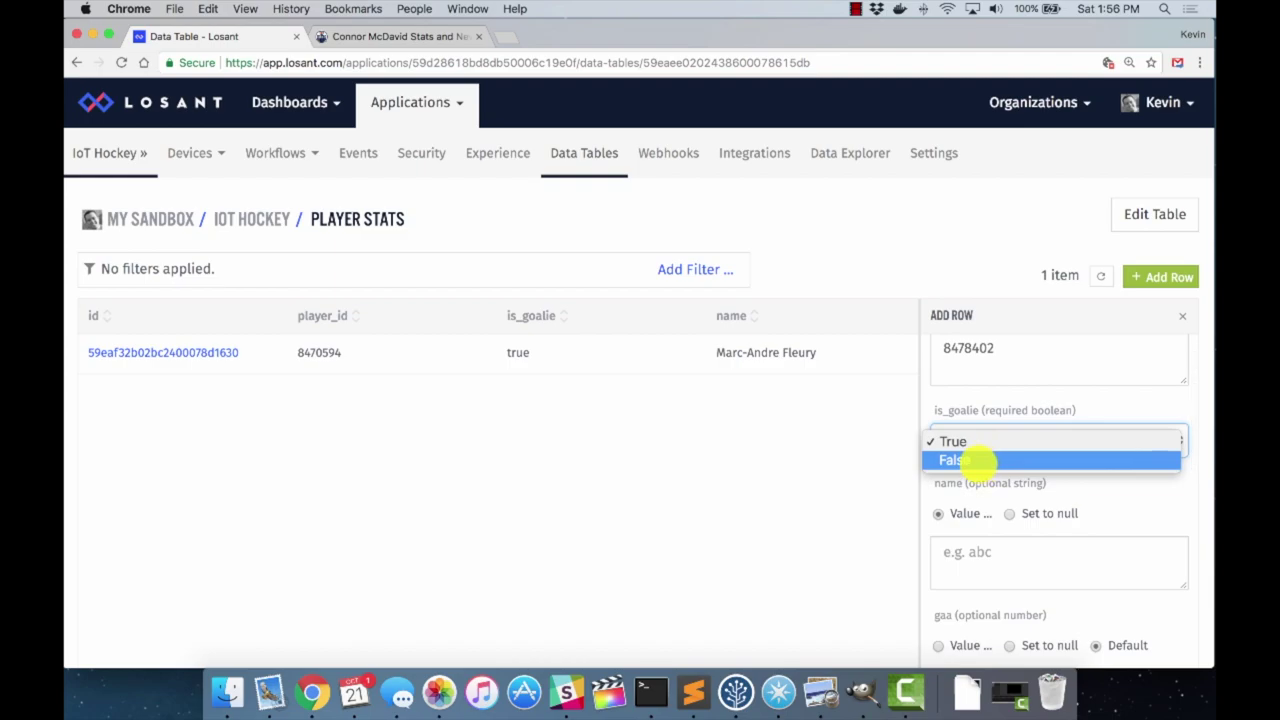
pyautogui.click(973, 460)
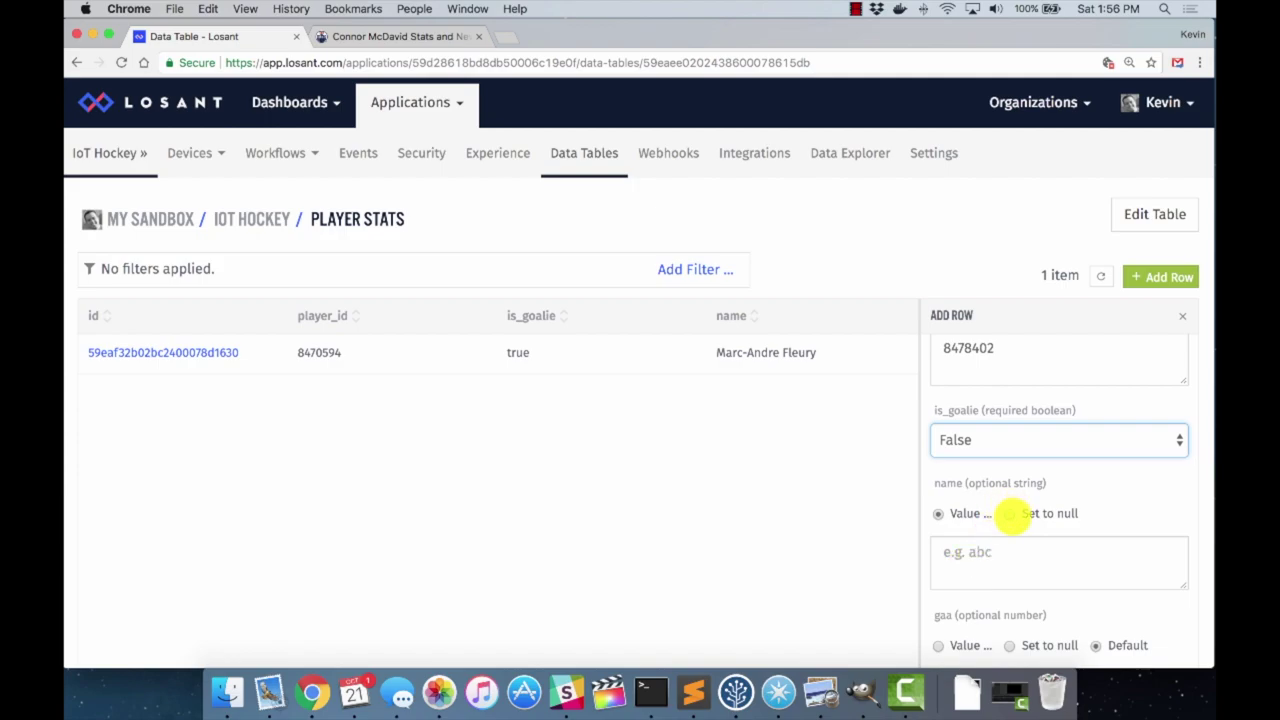
pyautogui.click(1010, 514)
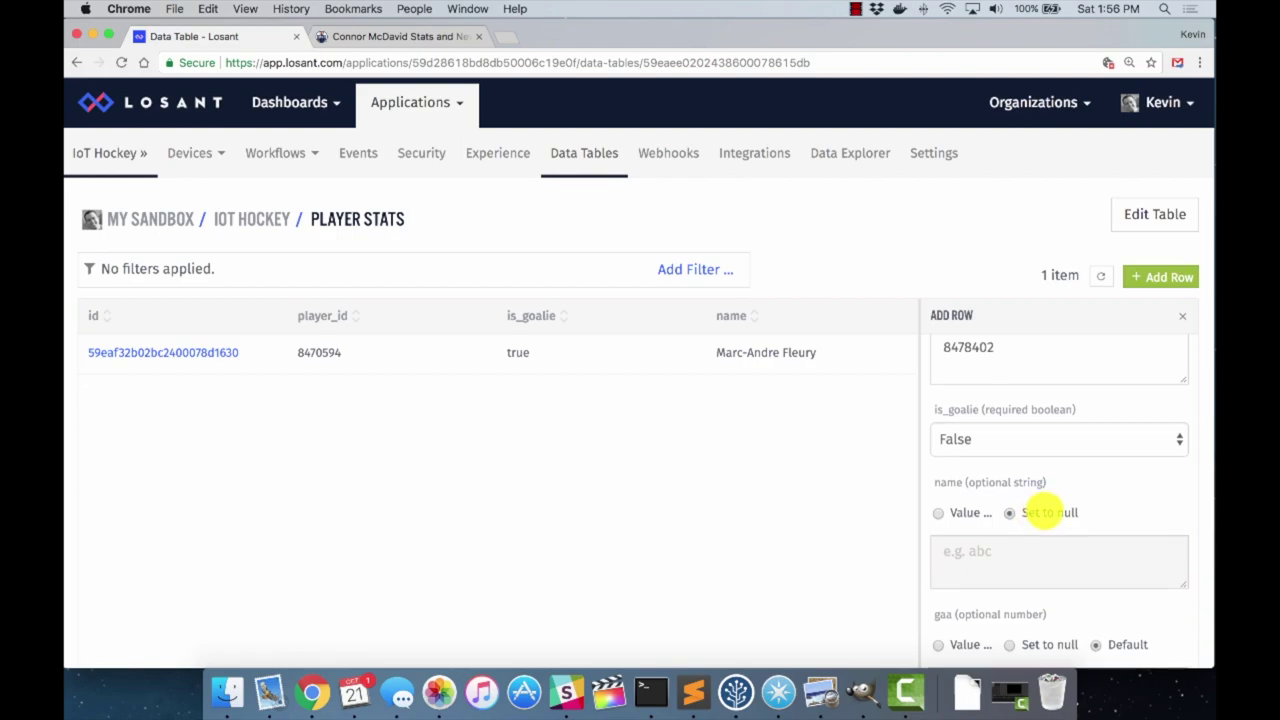
pyautogui.scroll(-10, 1012, 514)
pyautogui.scroll(10, 1043, 510)
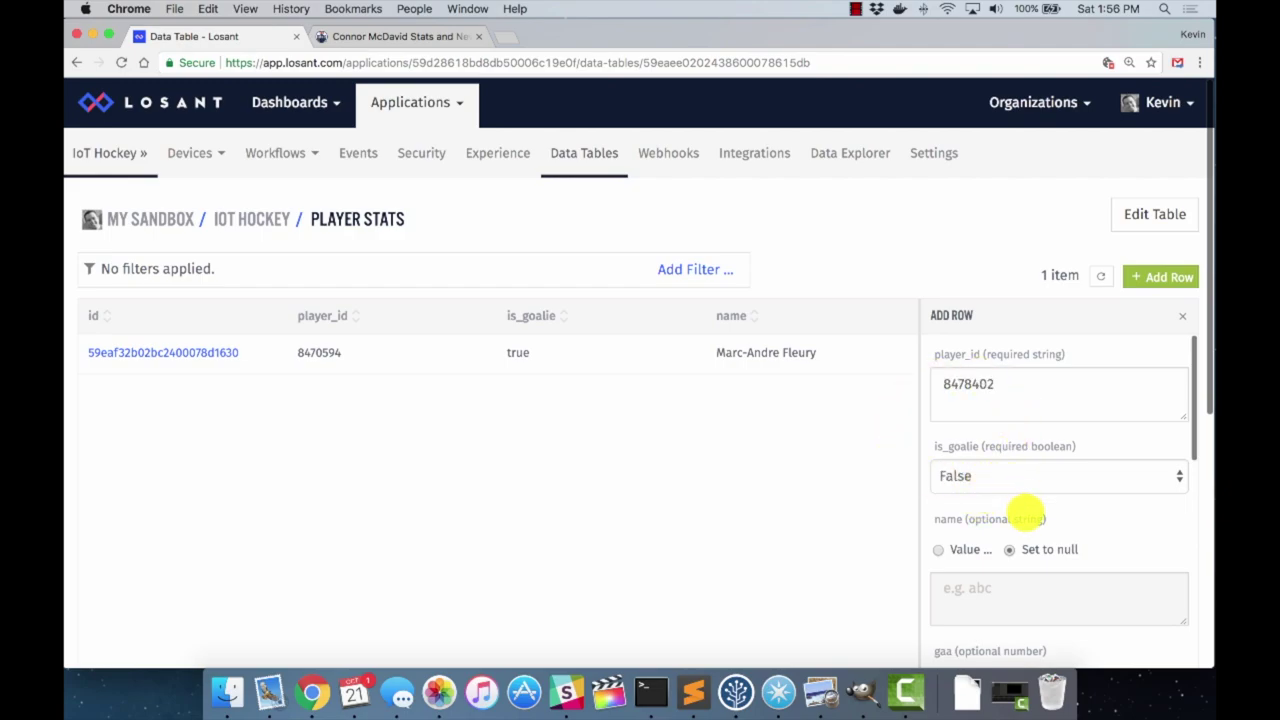
pyautogui.scroll(-10, 1020, 497)
pyautogui.scroll(-3, 1020, 470)
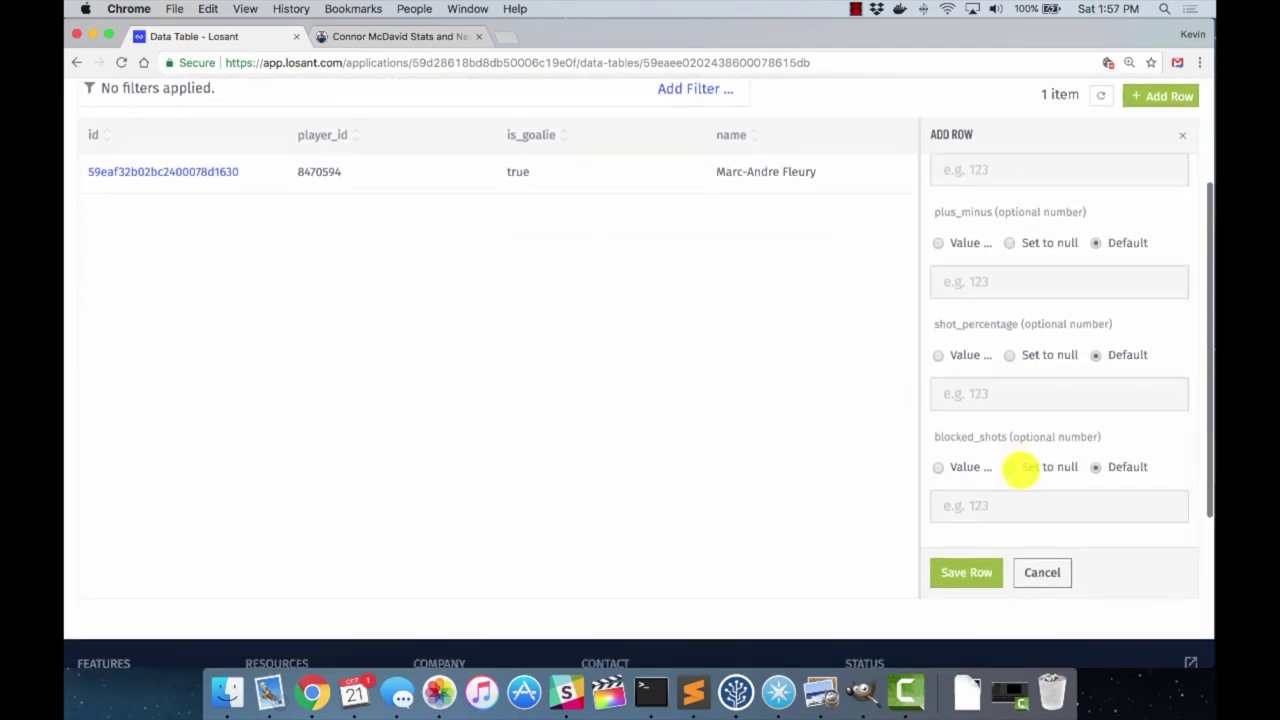
pyautogui.click(970, 580)
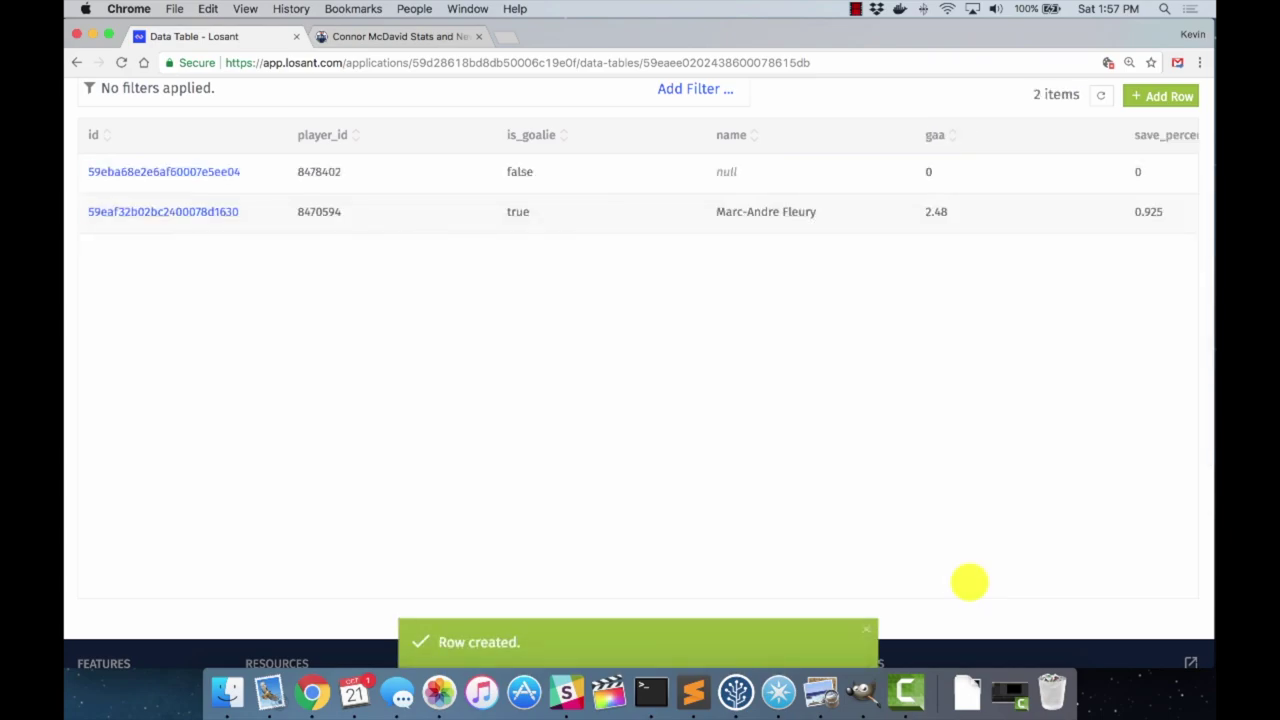
# Refresh the Player Stats table and examine the new player's row across all stat columns.
pyautogui.scroll(2, 378, 400)
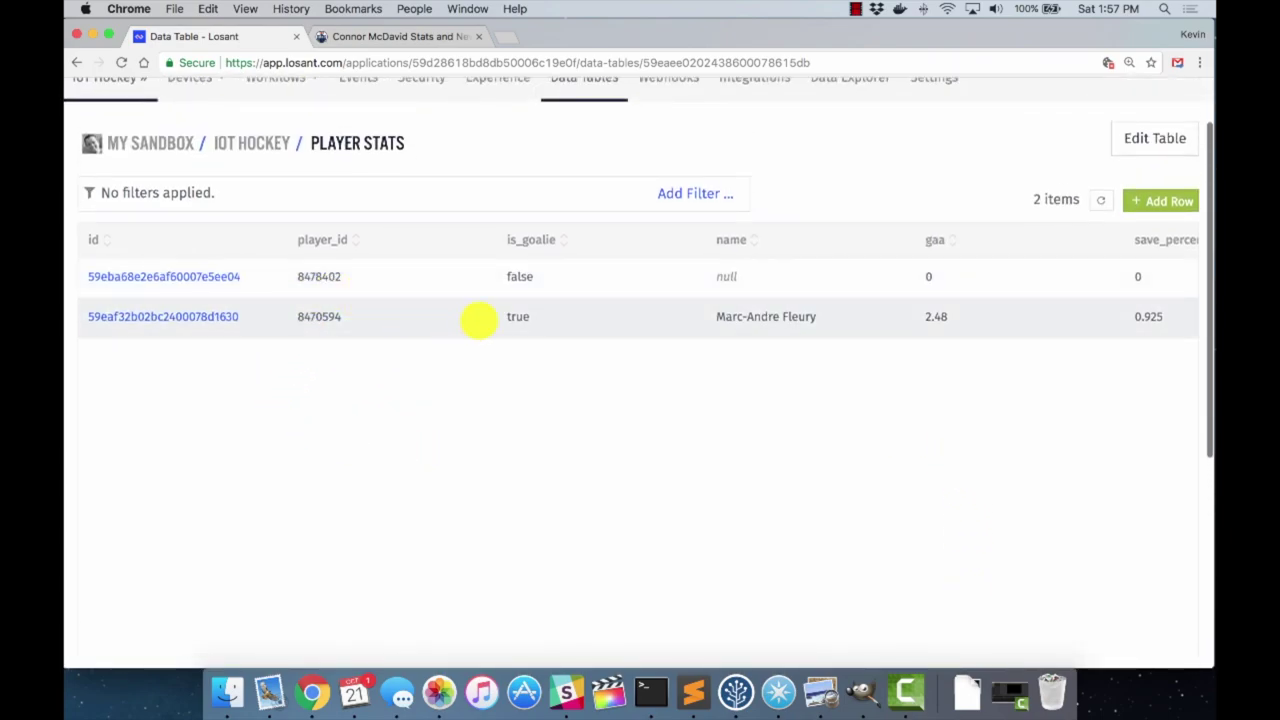
pyautogui.hscroll(10, 823, 277)
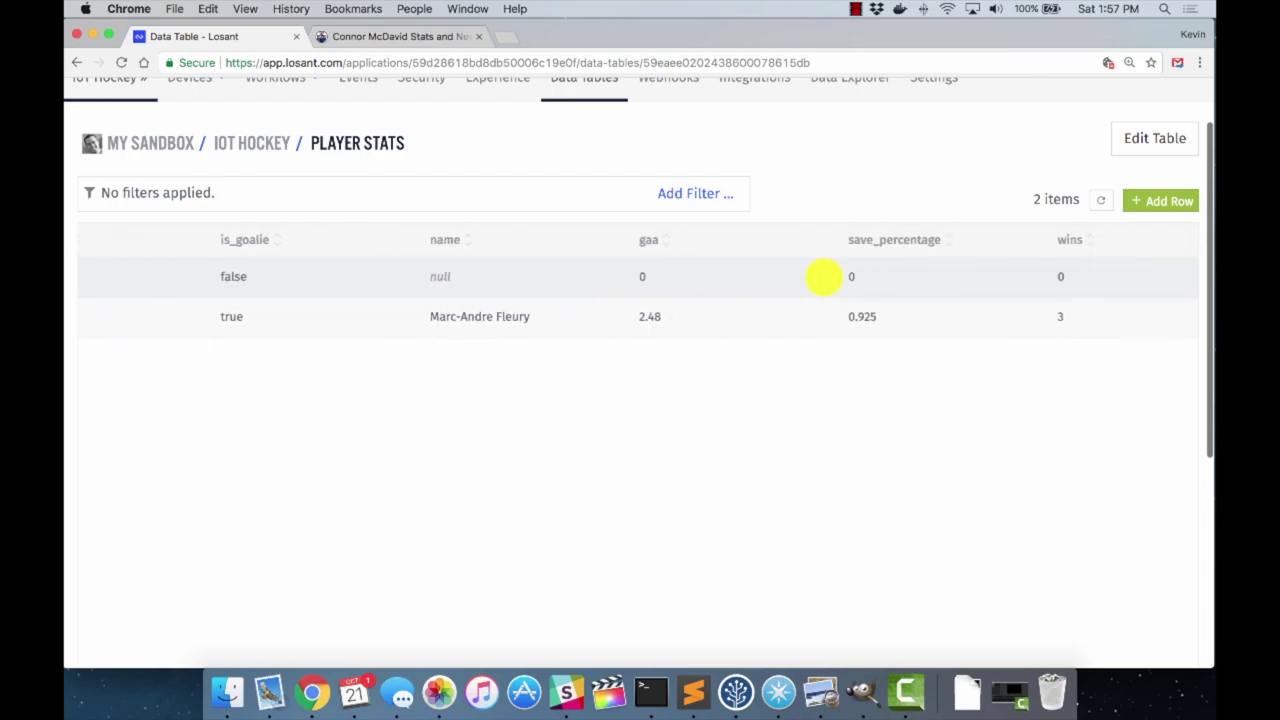
pyautogui.hscroll(-10, 823, 278)
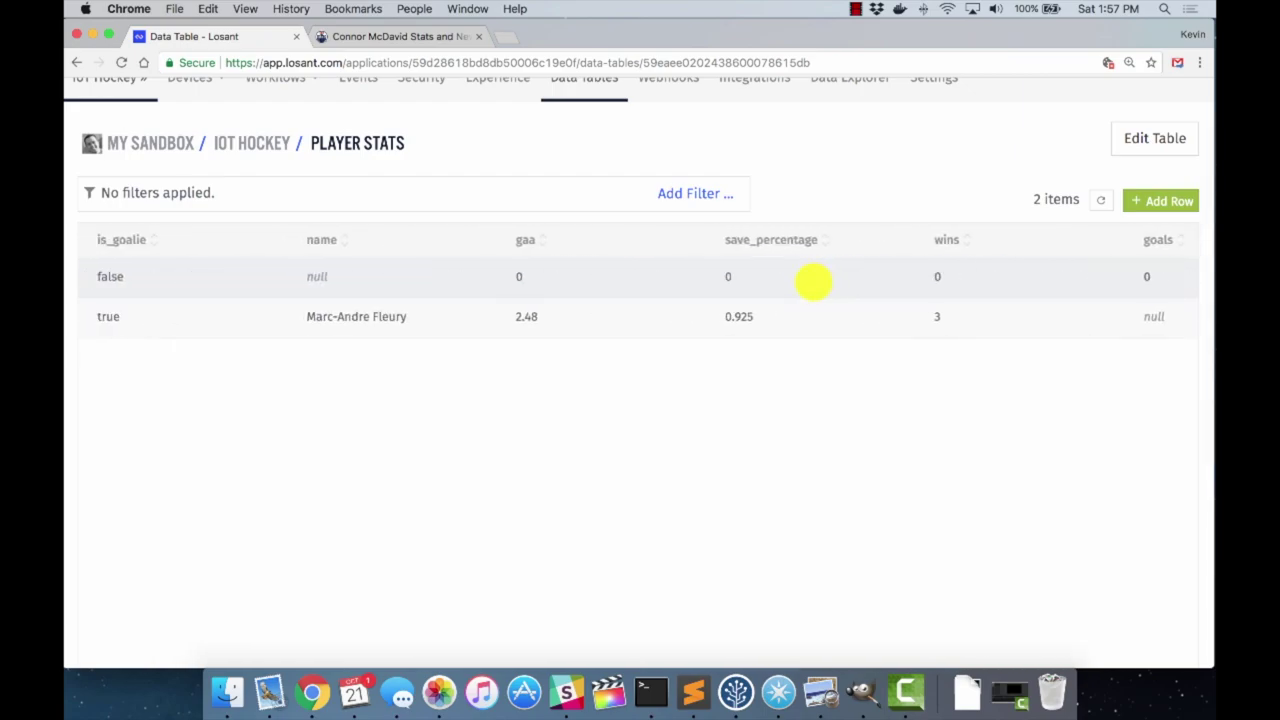
pyautogui.hscroll(-2, 796, 286)
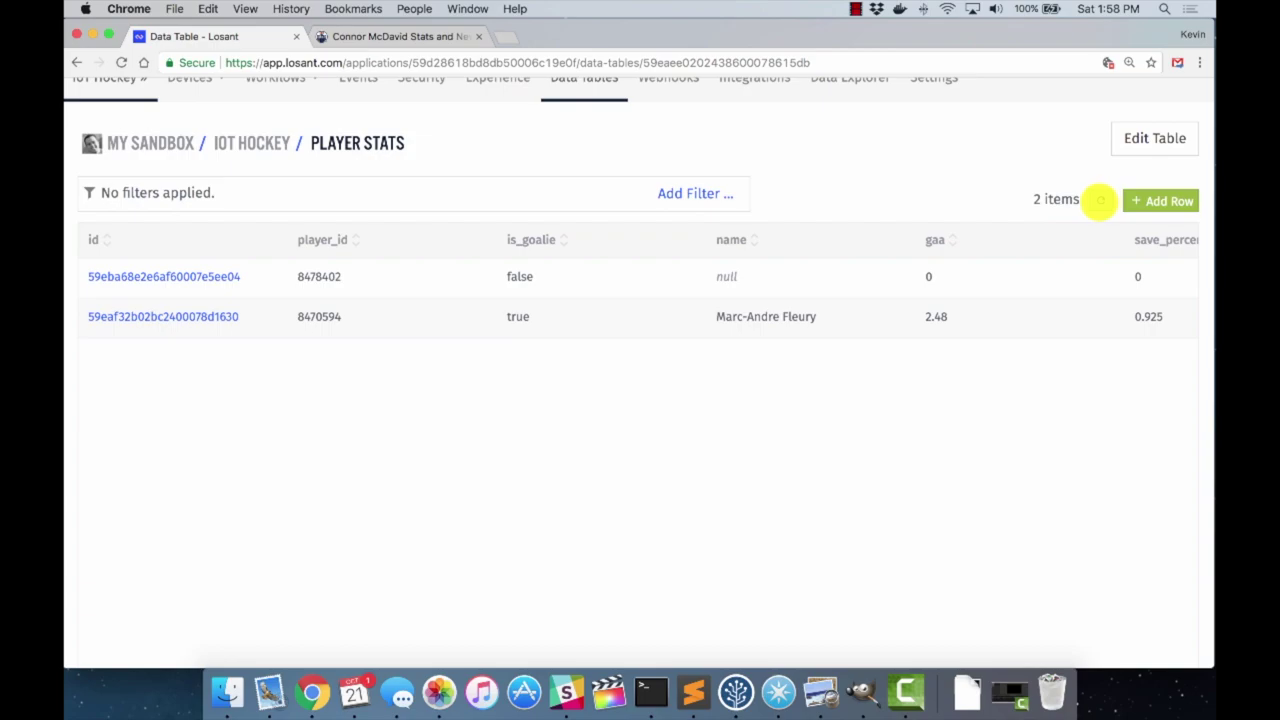
pyautogui.click(1099, 200)
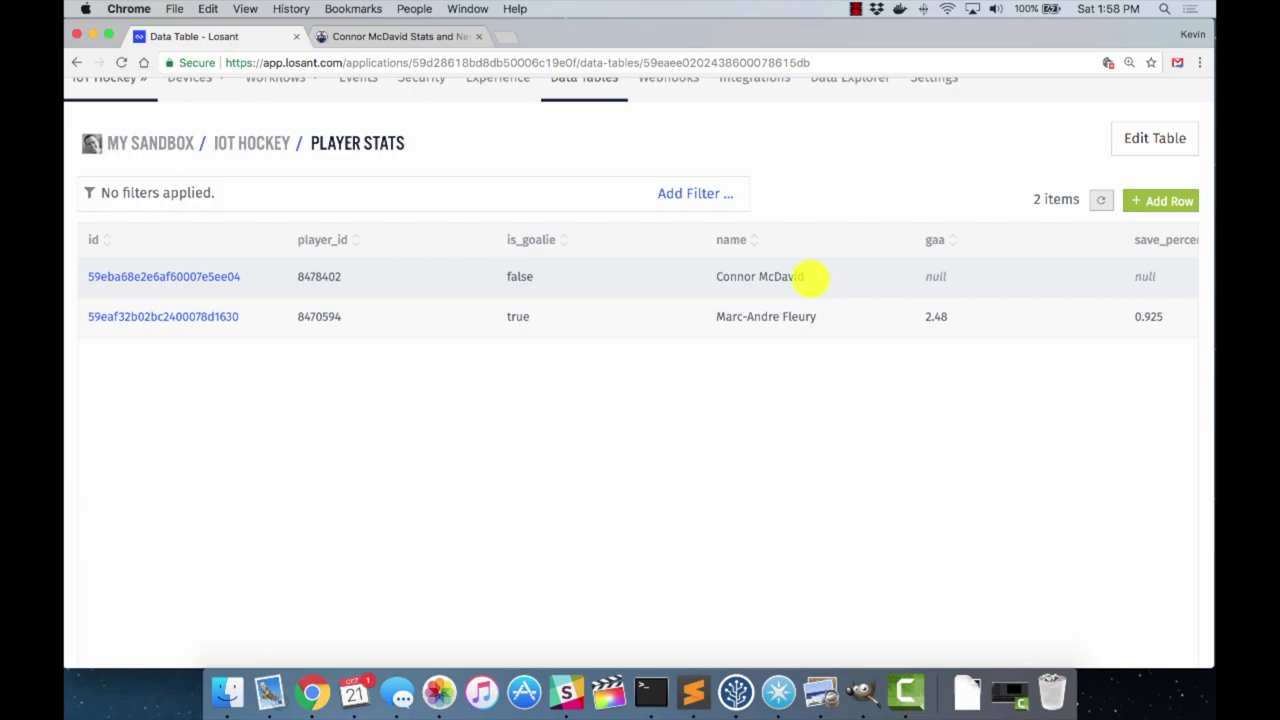
pyautogui.hscroll(5, 810, 277)
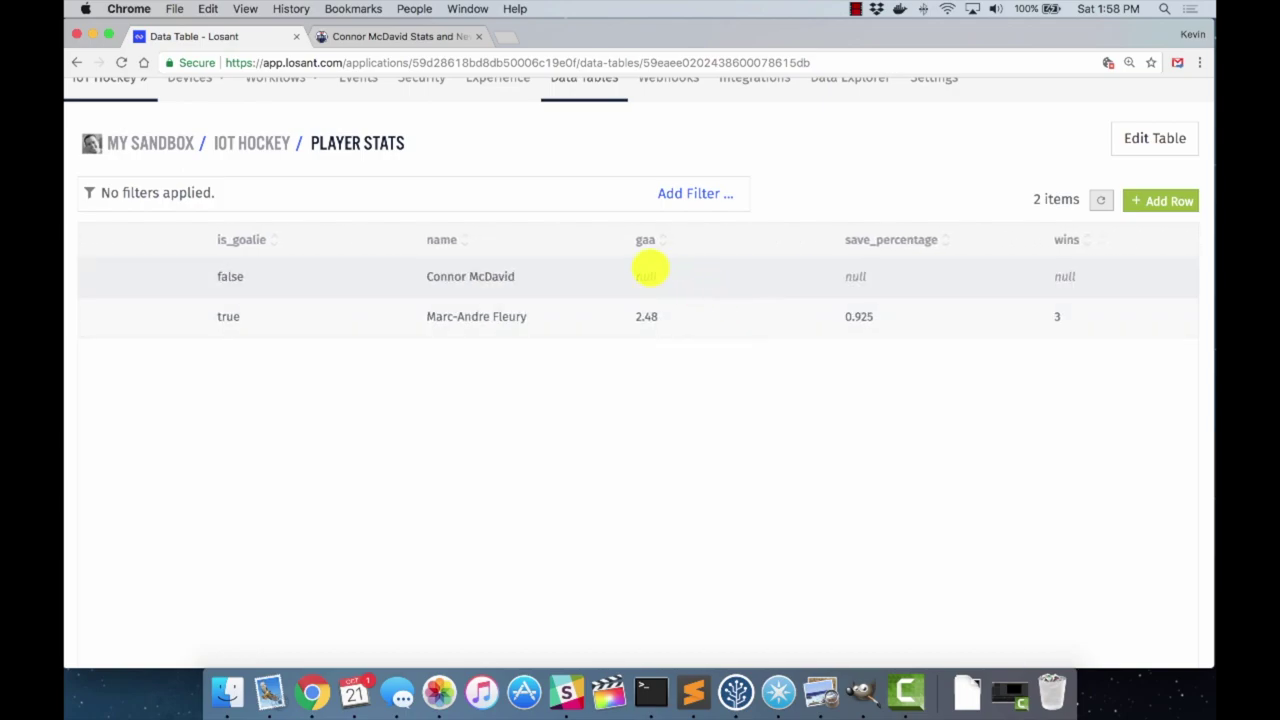
pyautogui.hscroll(4, 698, 276)
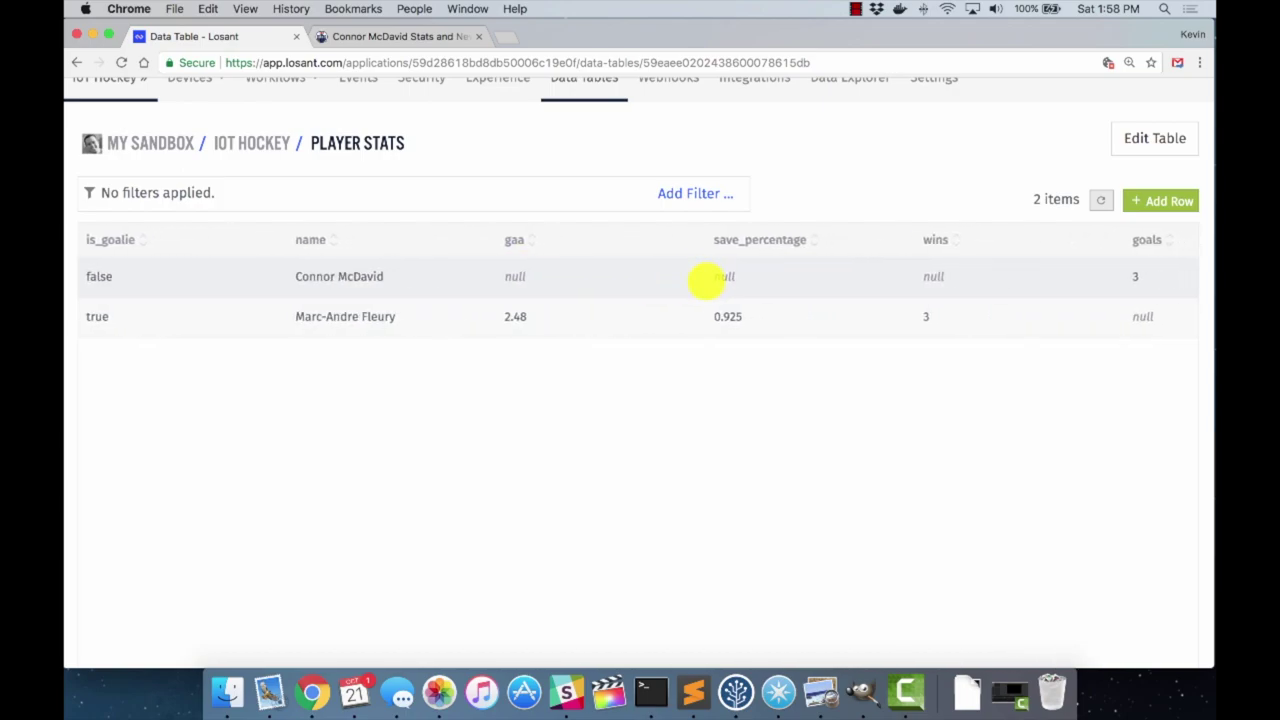
pyautogui.hscroll(8, 706, 282)
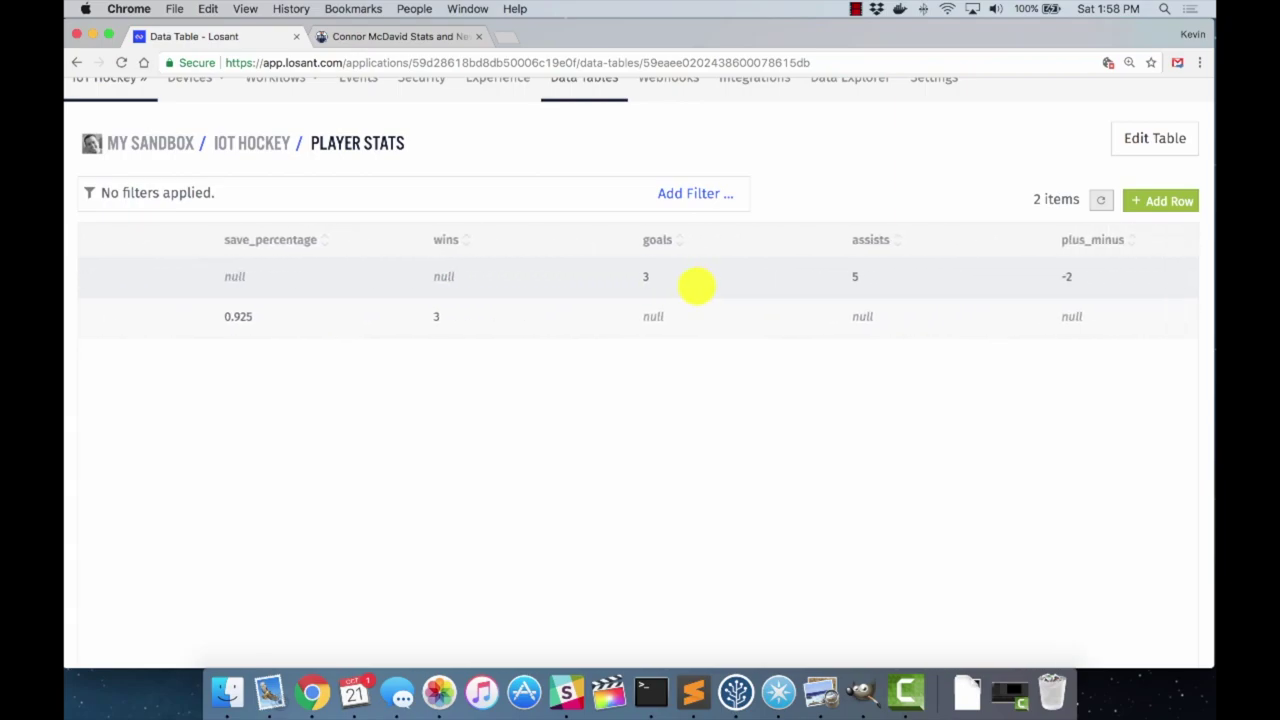
pyautogui.hscroll(4, 722, 286)
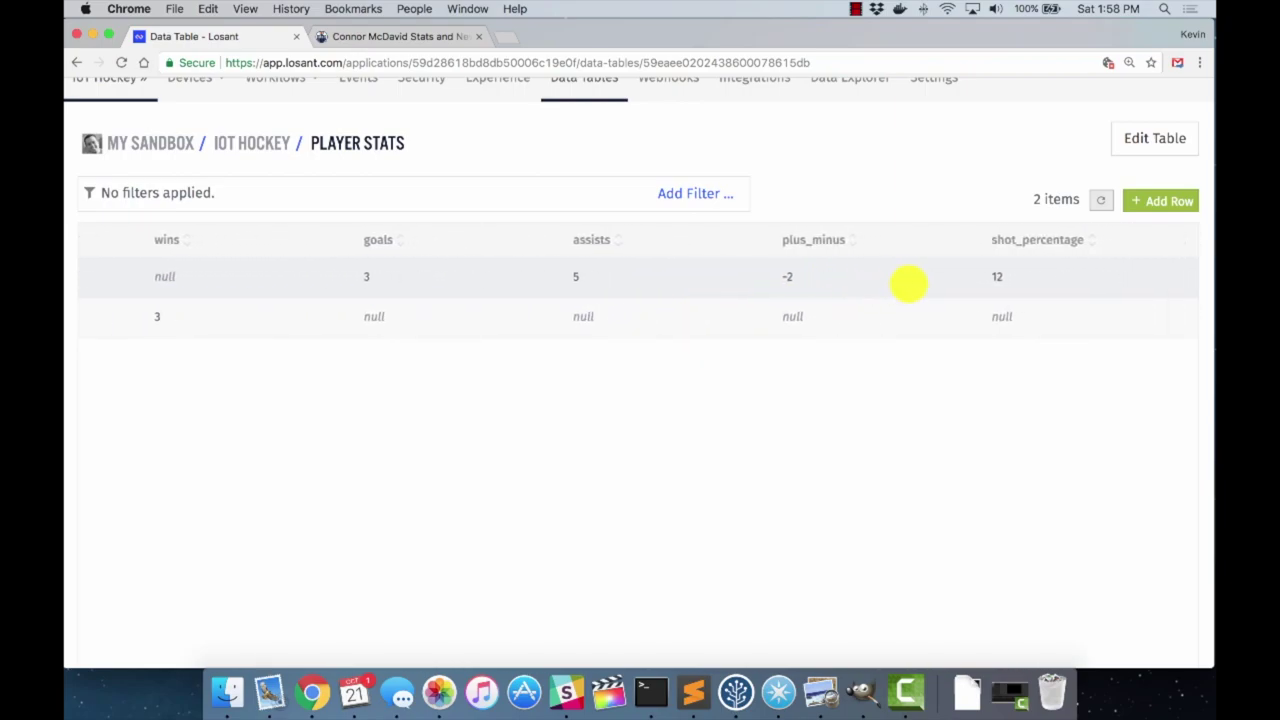
pyautogui.hscroll(3, 896, 286)
pyautogui.hscroll(-3, 766, 294)
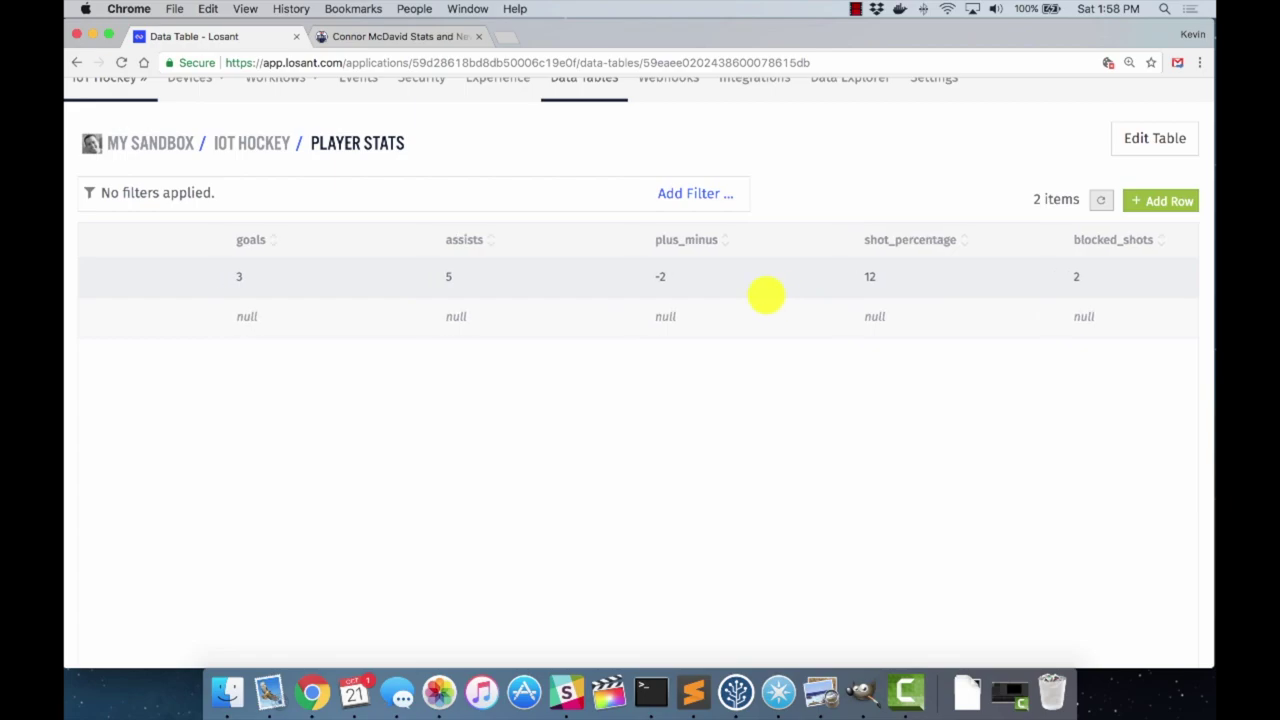
pyautogui.hscroll(2, 550, 298)
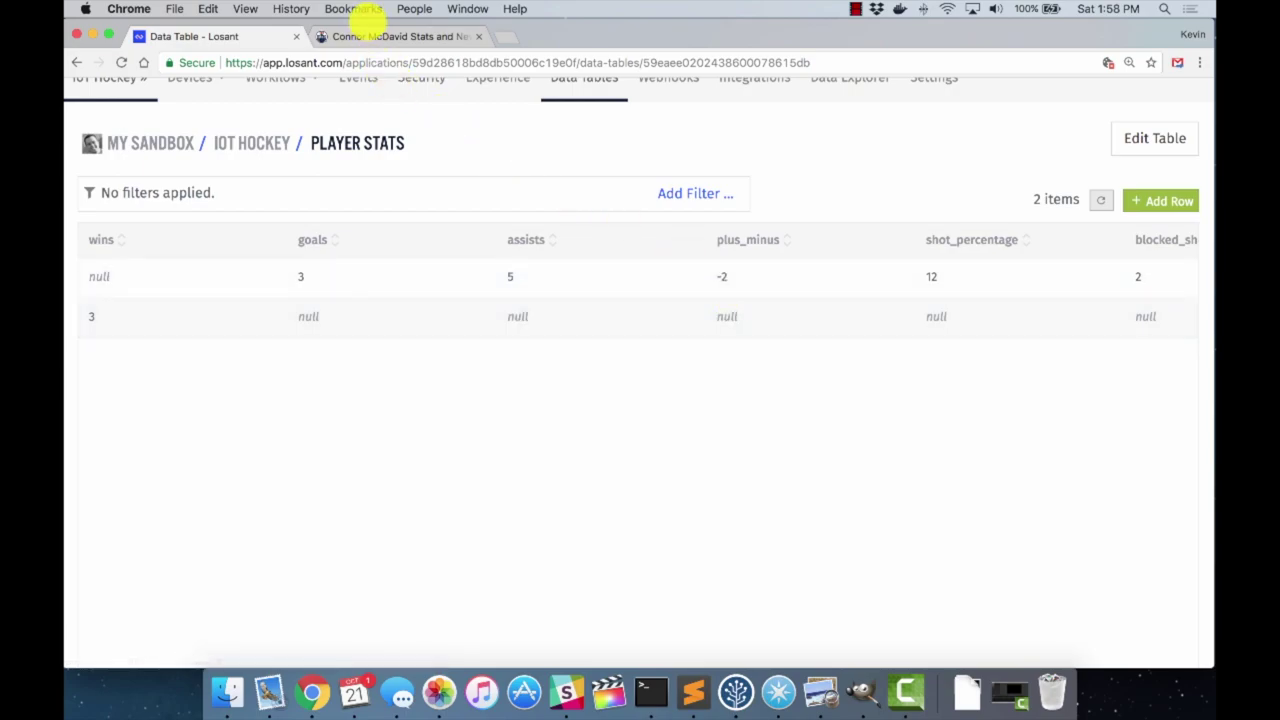
# Compare the 2017-2018 season stats on the NHL.com player page with the new row in the Player Stats table.
pyautogui.click(354, 38)
pyautogui.scroll(-10, 486, 285)
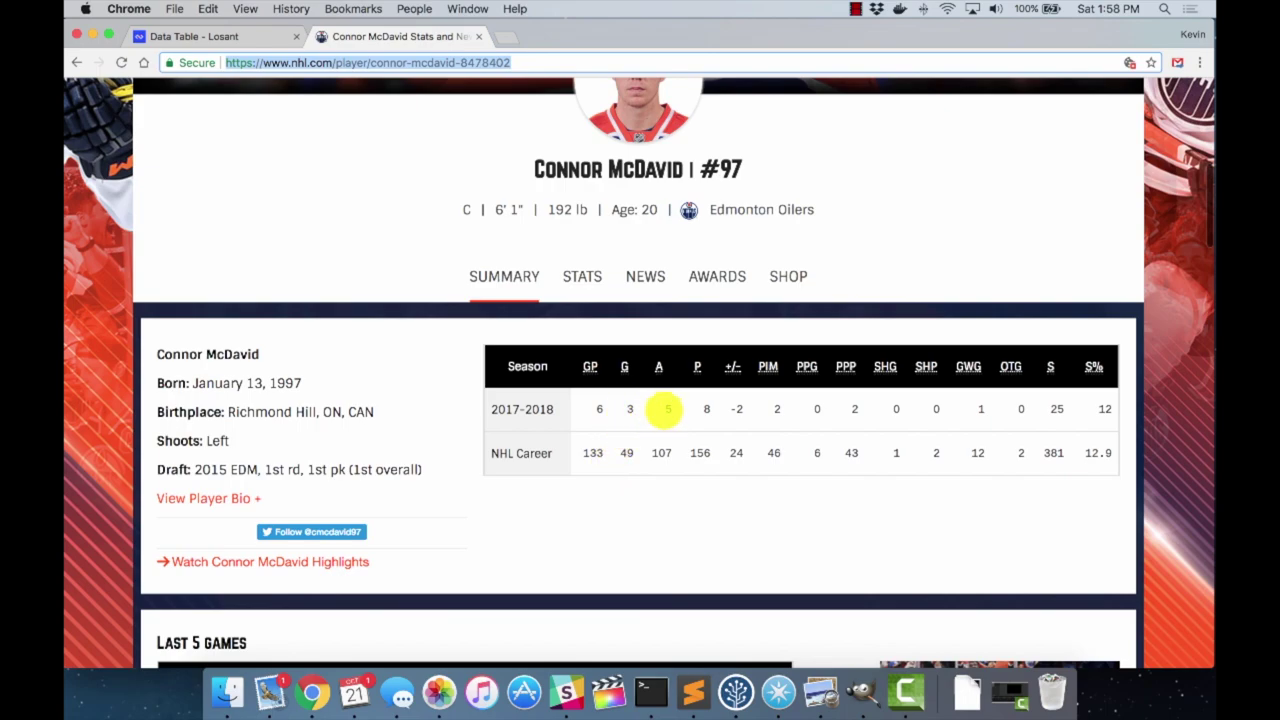
pyautogui.doubleClick(735, 409)
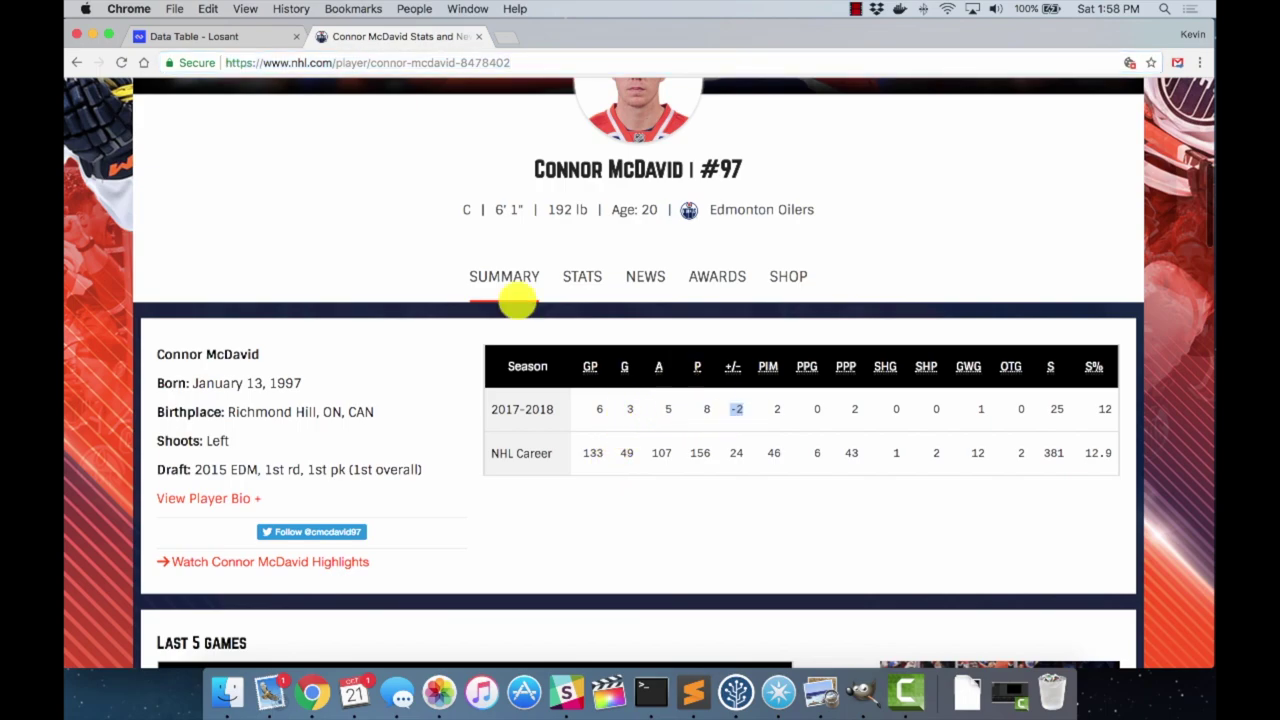
pyautogui.click(223, 36)
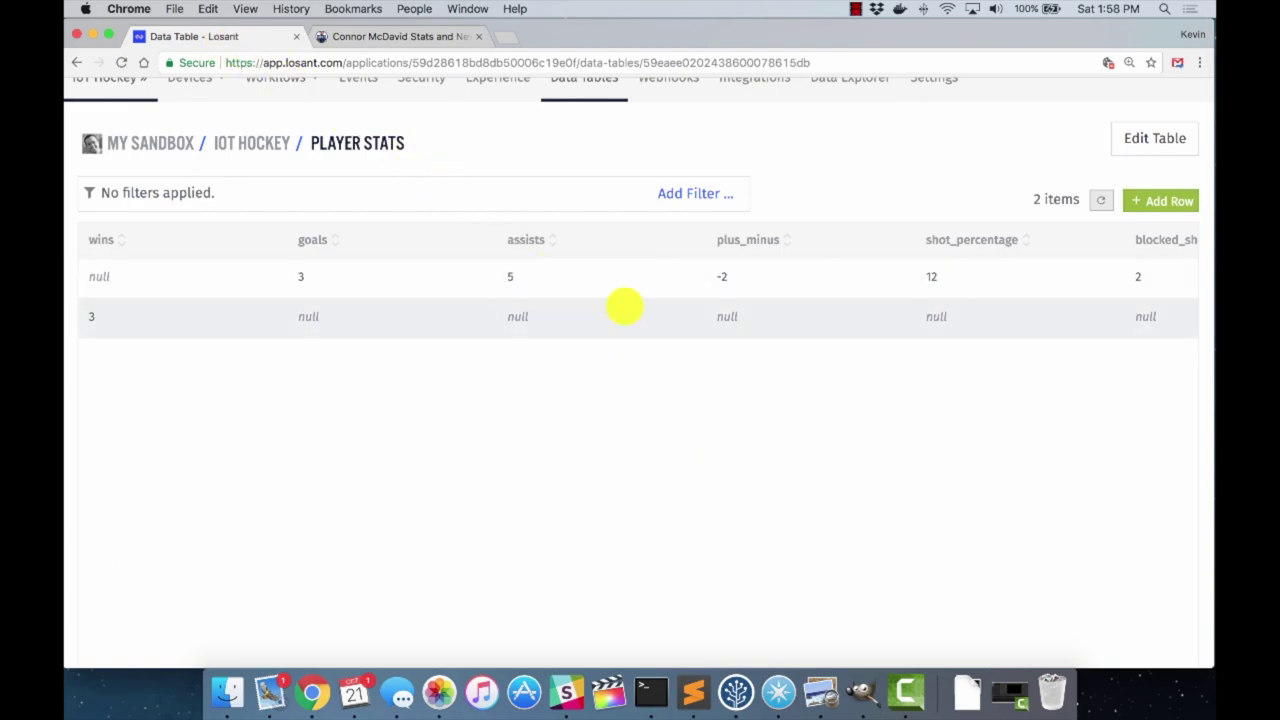
pyautogui.hscroll(-10, 586, 290)
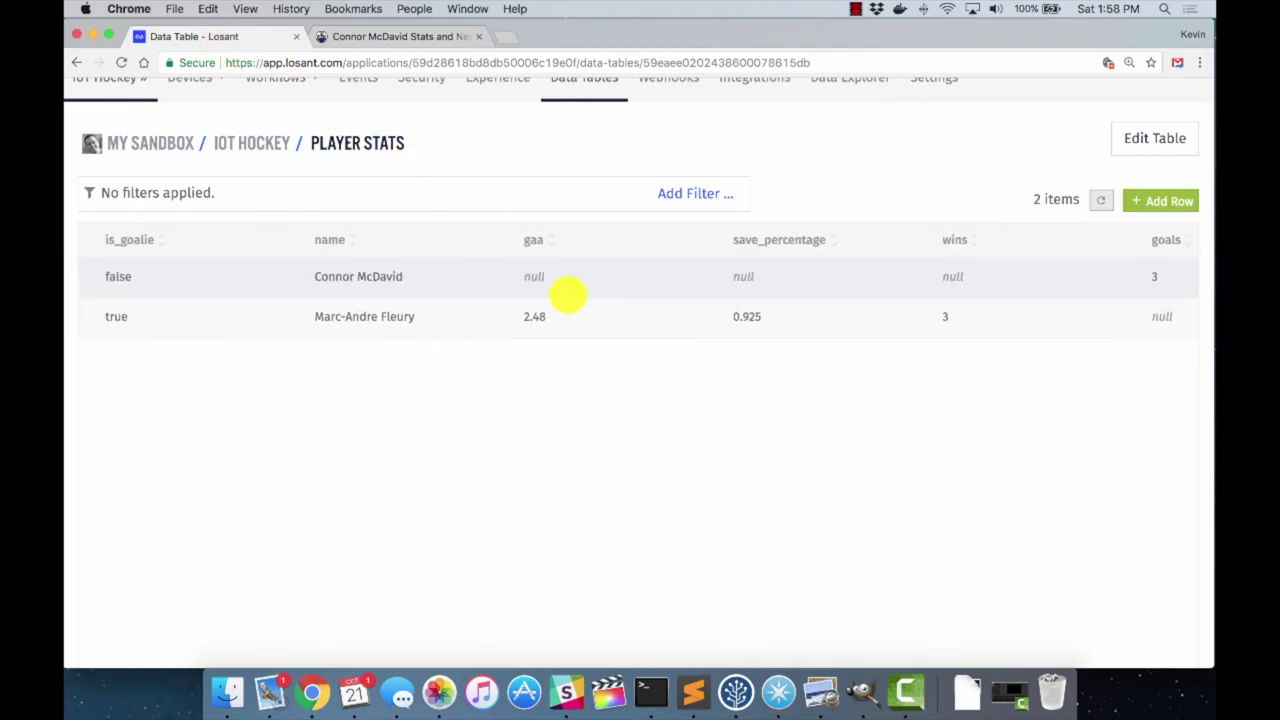
pyautogui.hscroll(-8, 565, 294)
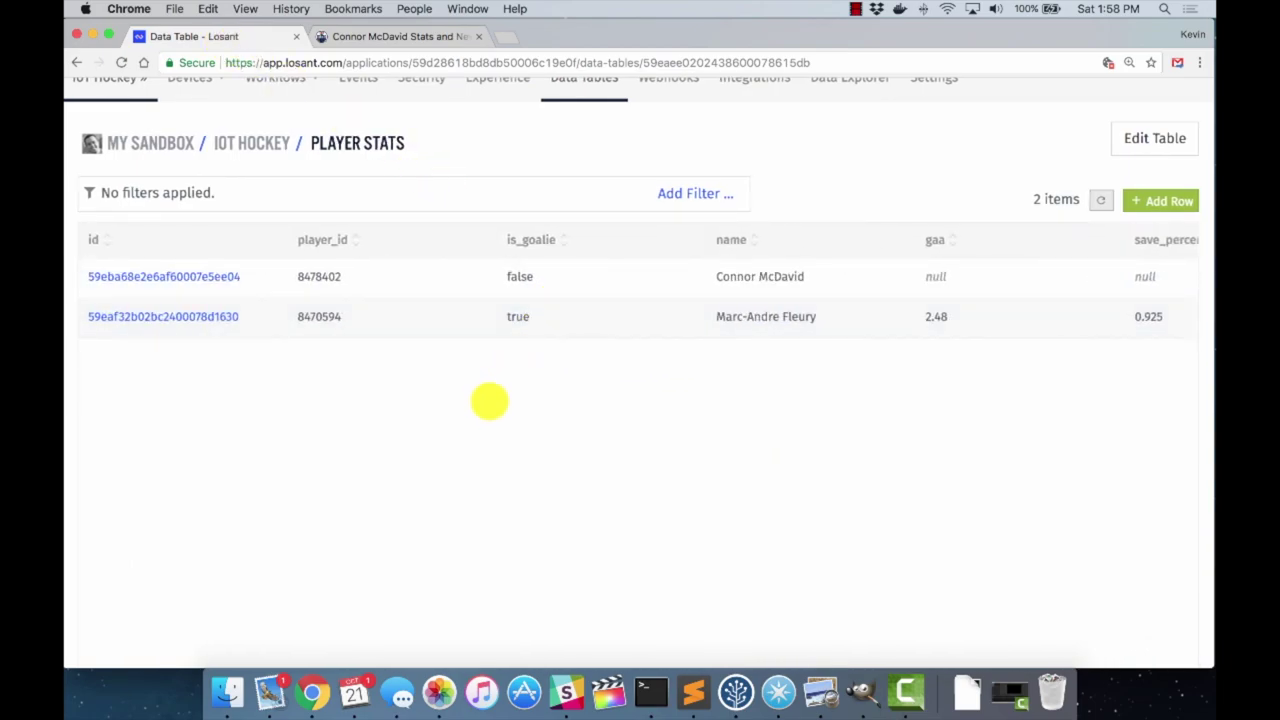